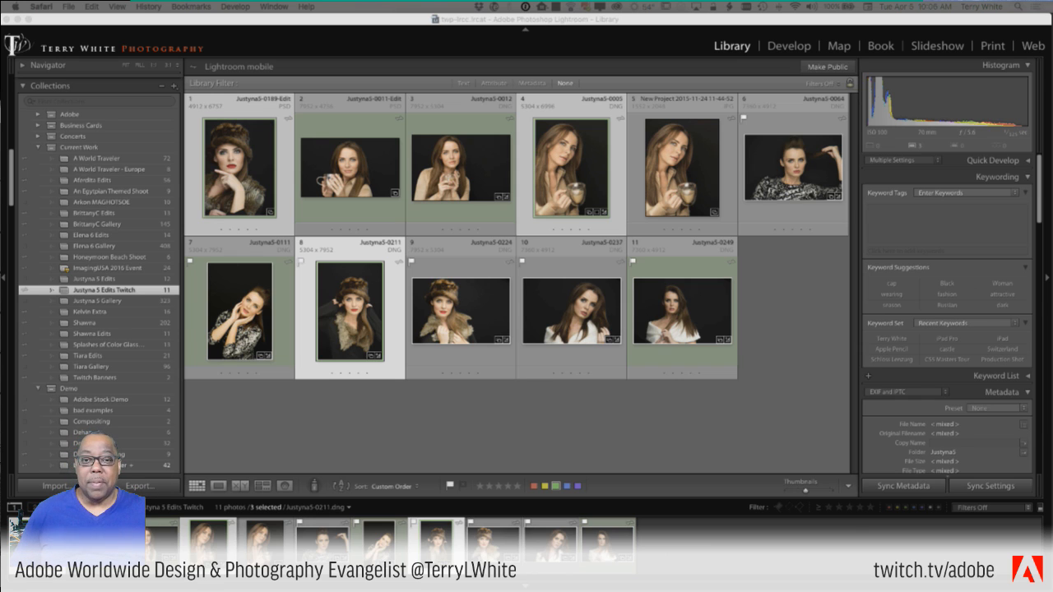
Step: Hide the Web and Book modules from the module picker
left_click(541, 22)
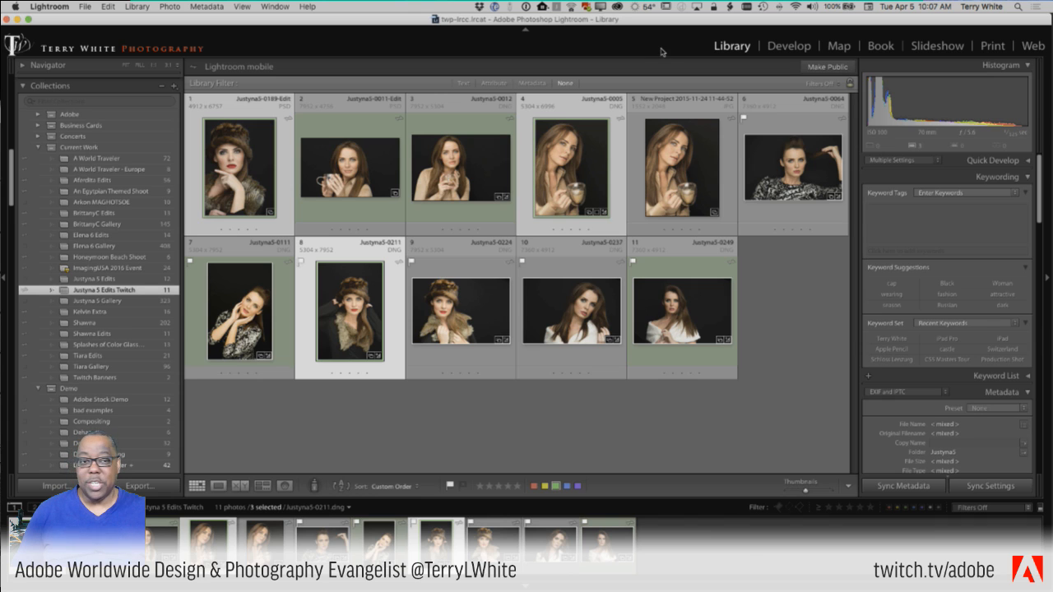
right_click(672, 51)
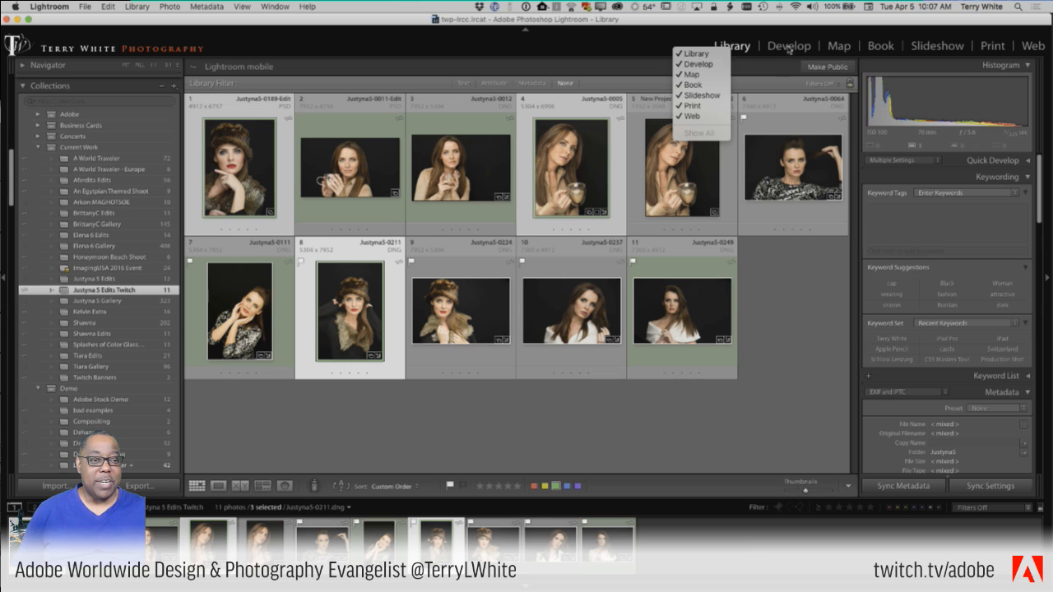
left_click(693, 117)
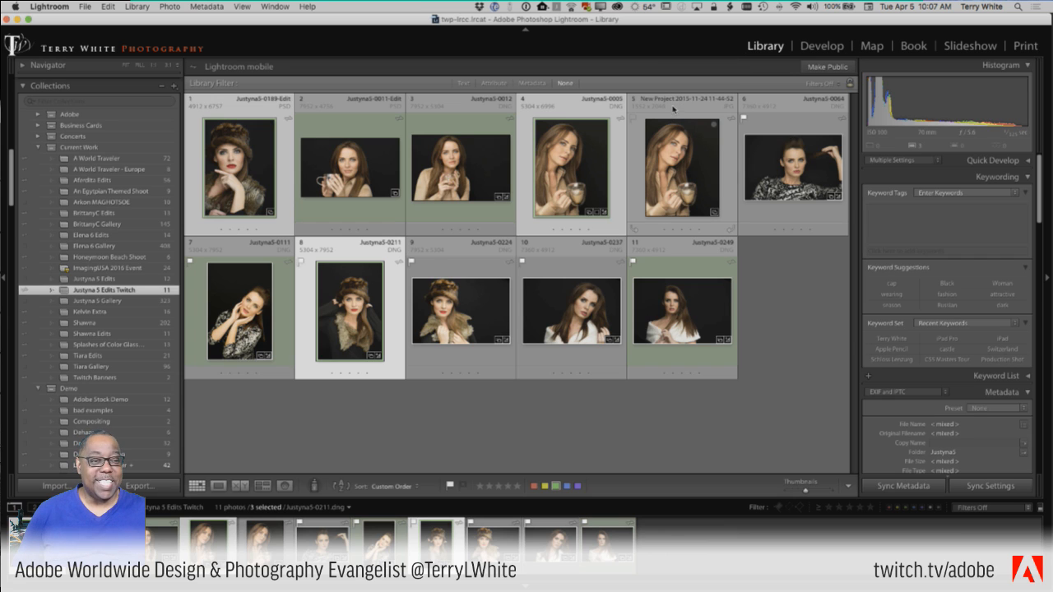
right_click(686, 55)
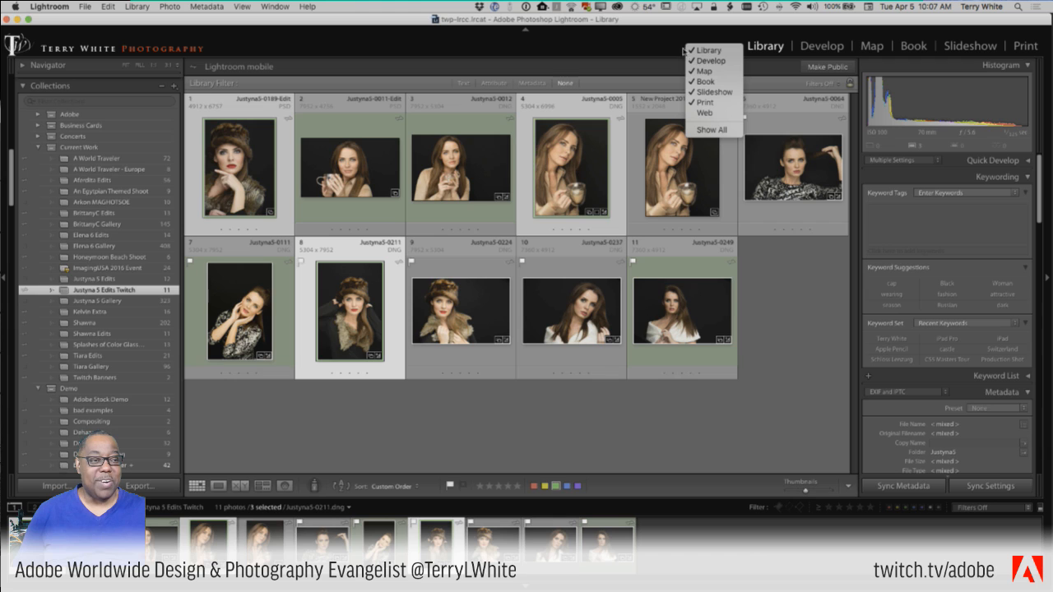
left_click(693, 82)
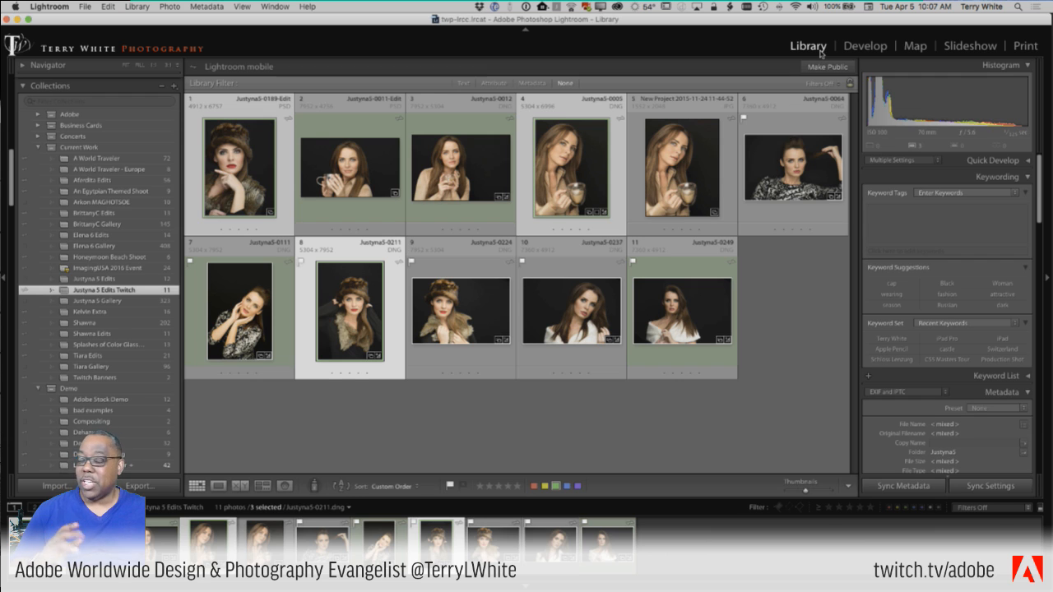
Step: Restore all hidden modules in the module picker
right_click(763, 46)
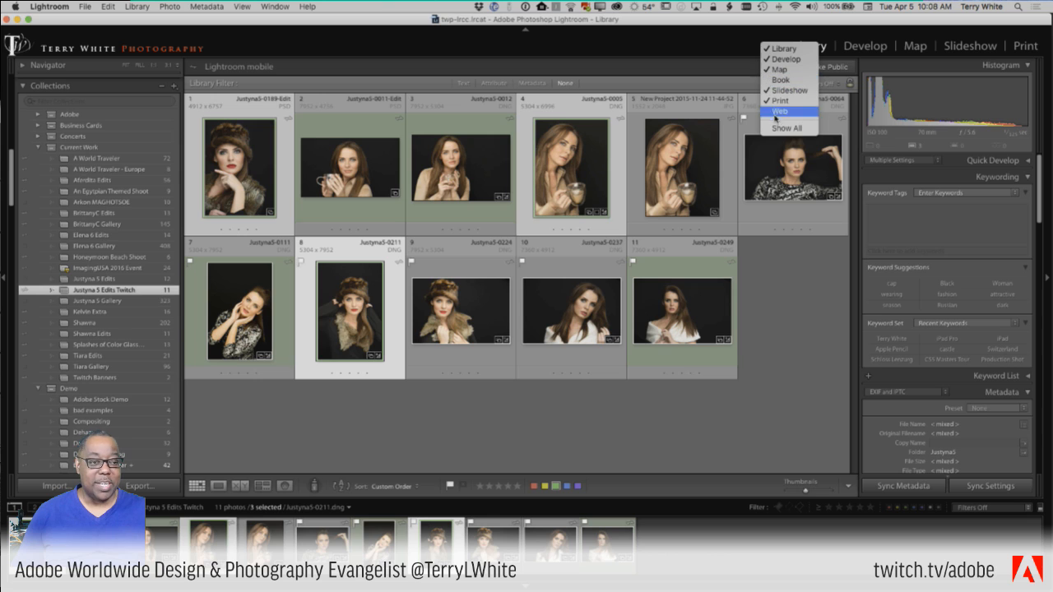
left_click(775, 114)
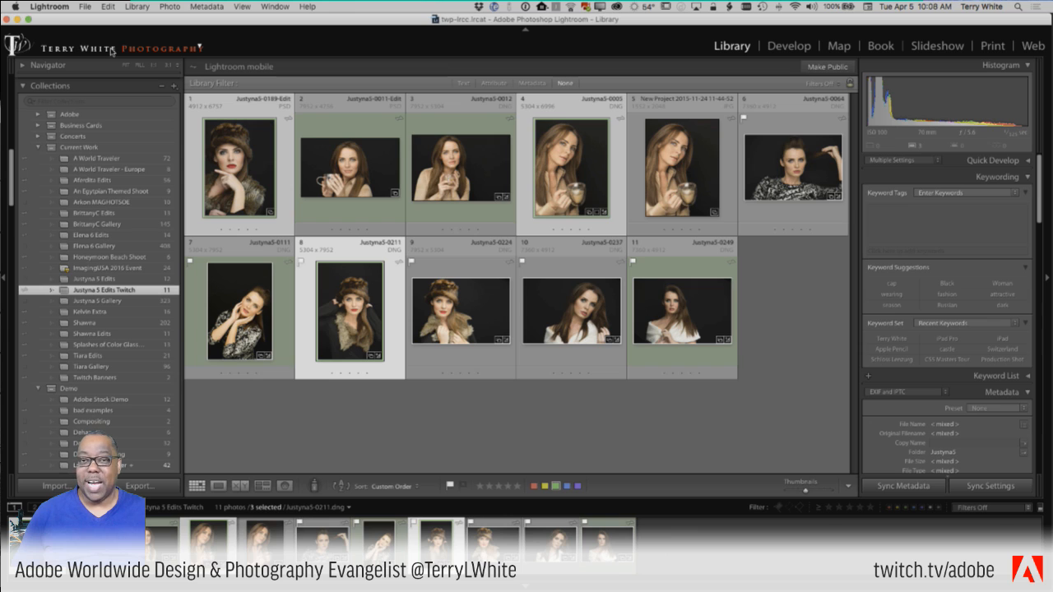
Step: Open the Identity Plate Editor to customize the branding and module picker
left_click(84, 6)
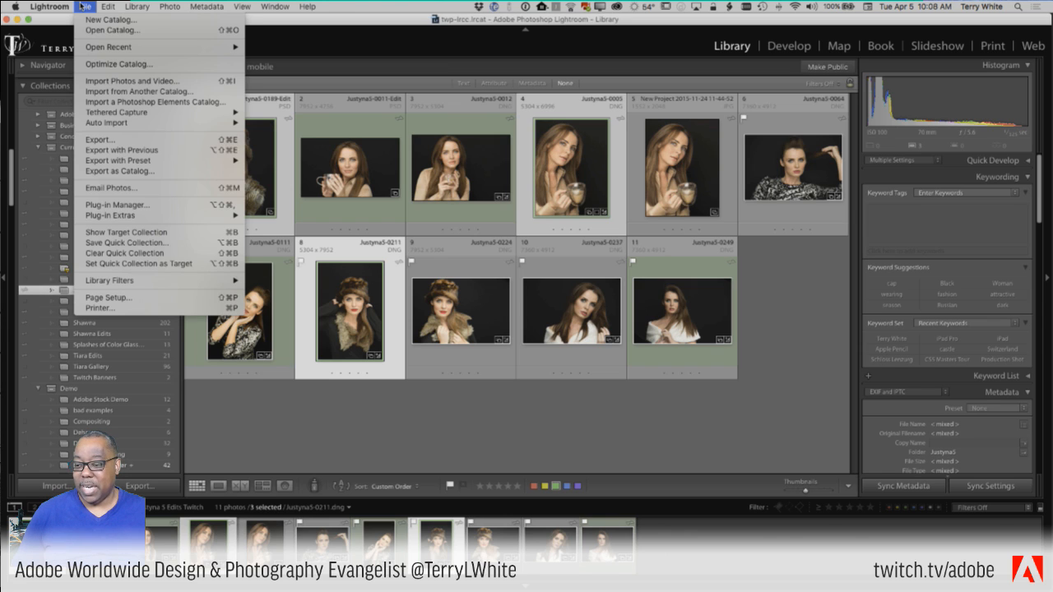
mouse_move(55, 6)
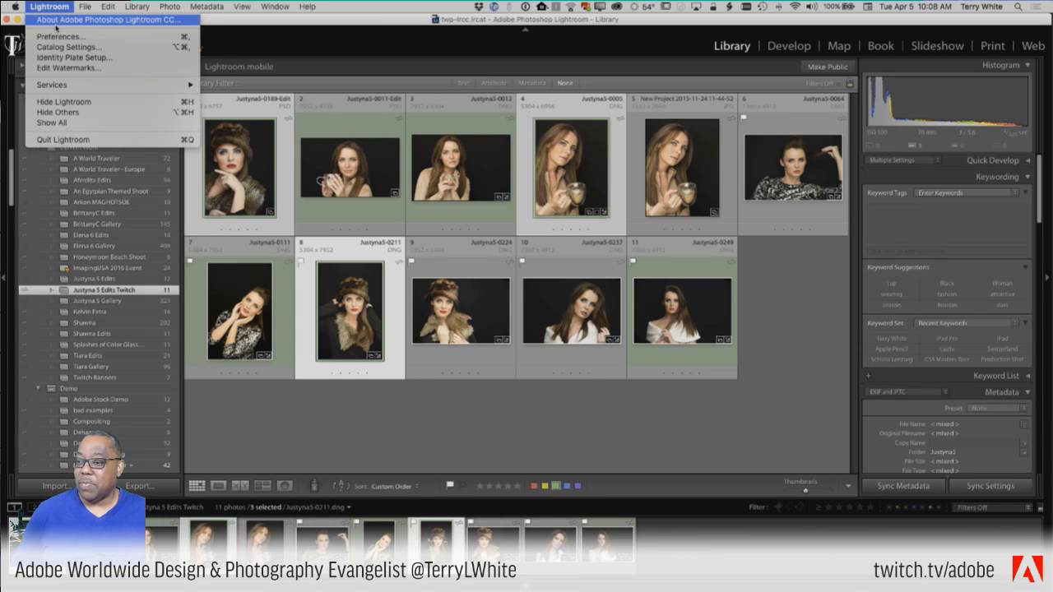
left_click(58, 57)
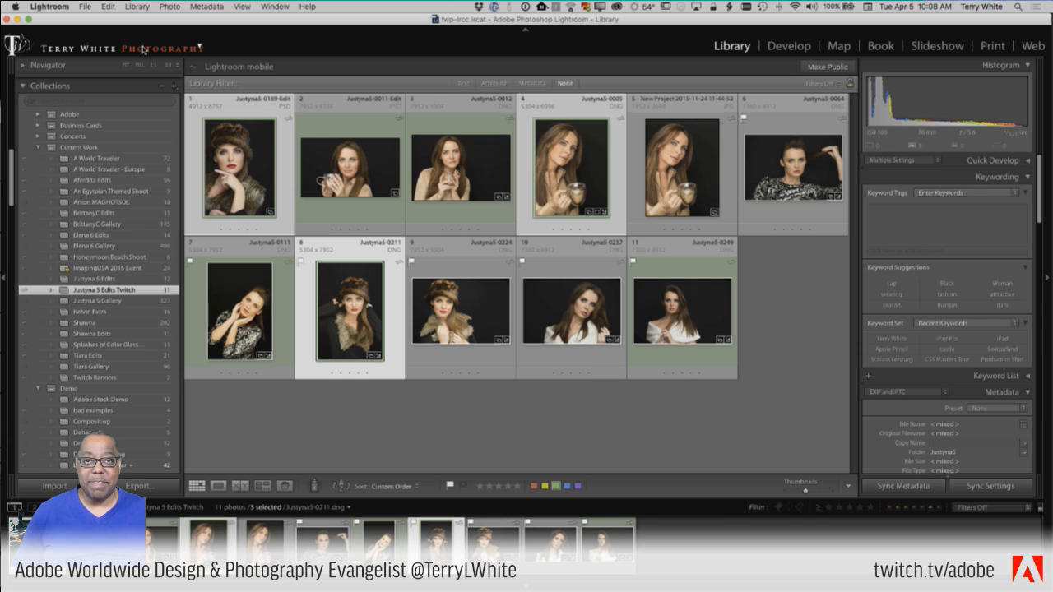
left_click(50, 6)
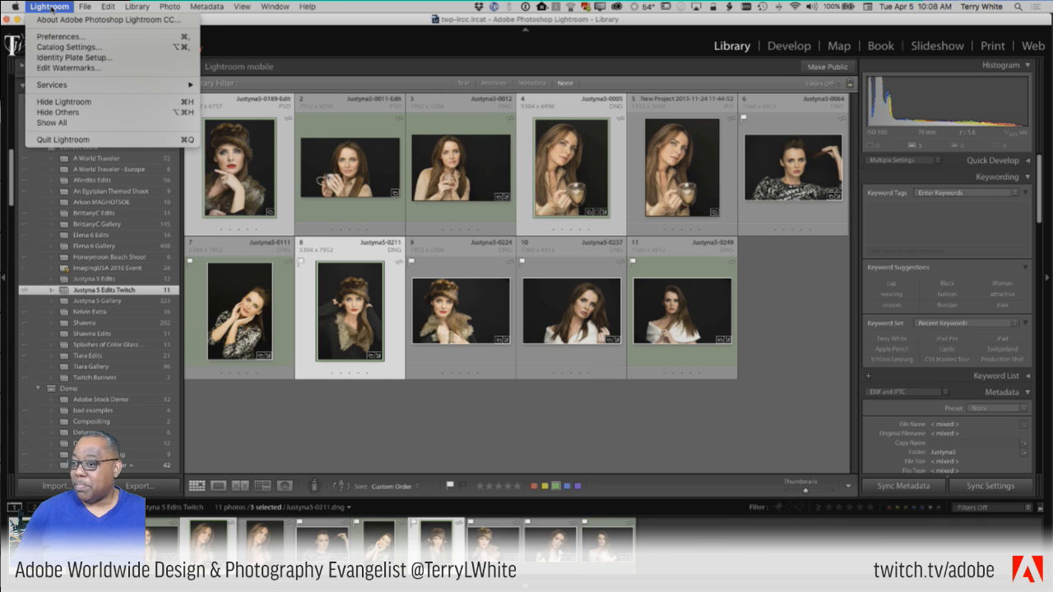
left_click(59, 57)
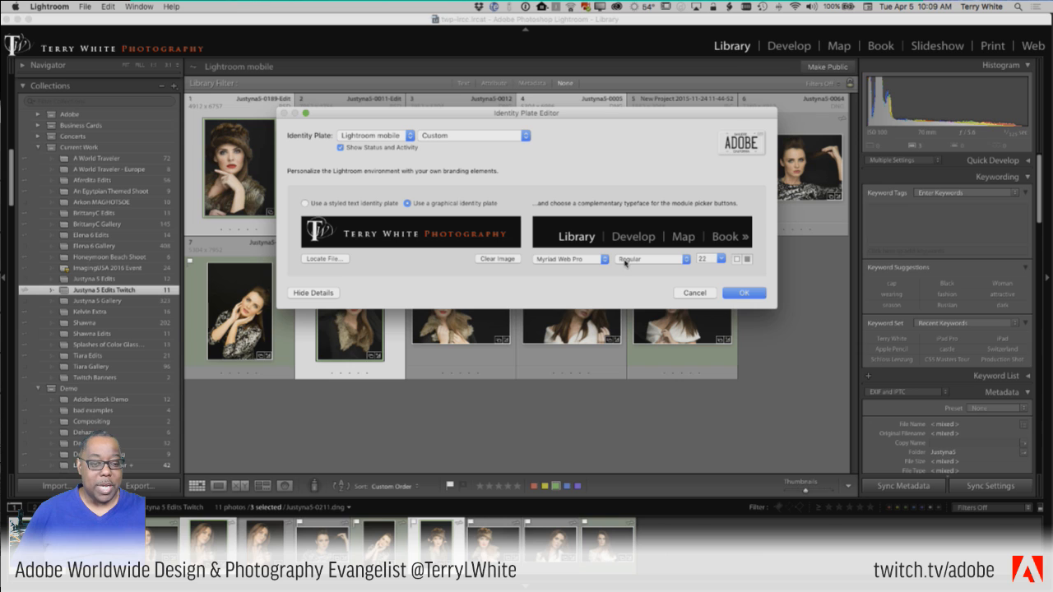
Step: Try Papyrus as the typeface for the module picker buttons and replace it with Myriad Pro
left_click(583, 262)
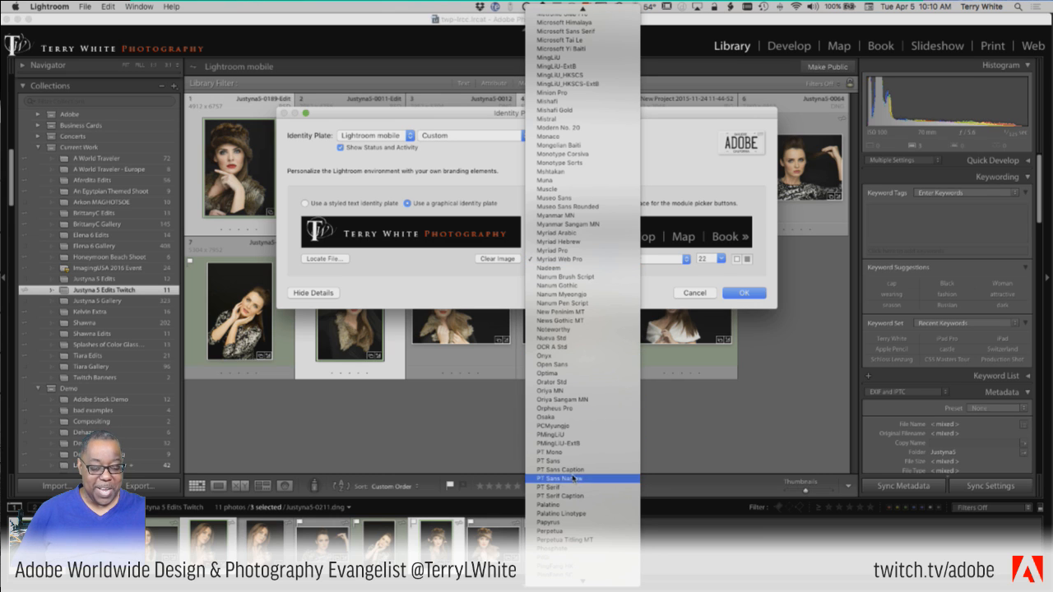
left_click(561, 524)
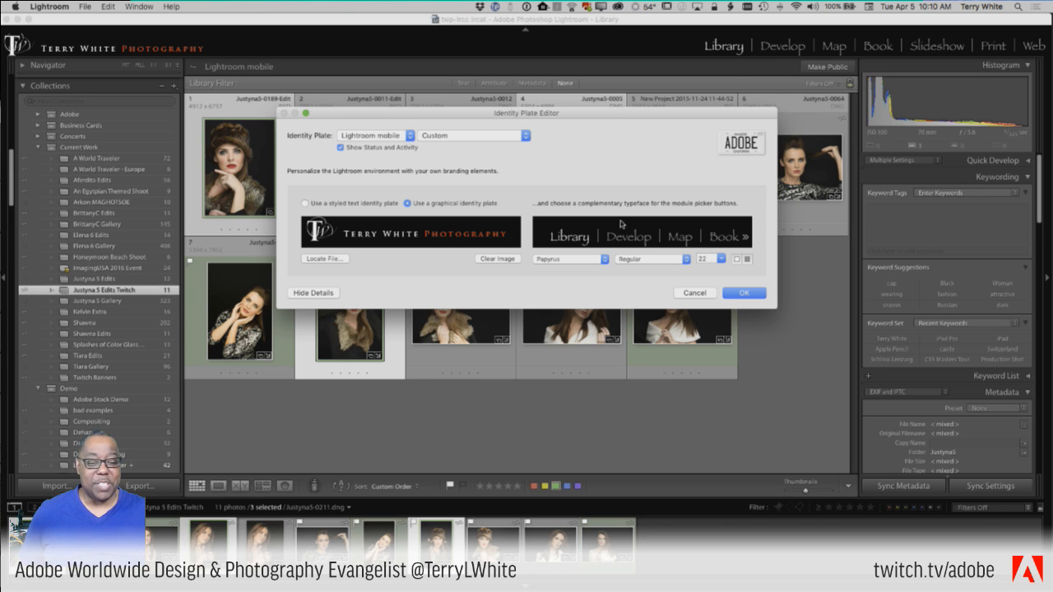
left_click(571, 262)
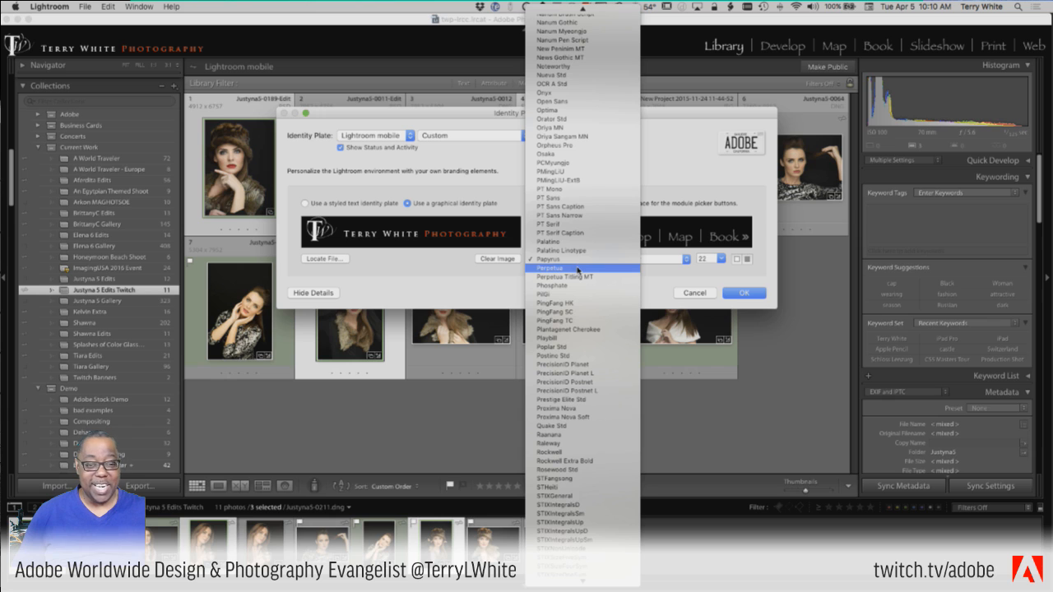
scroll(578, 269, "up", 5)
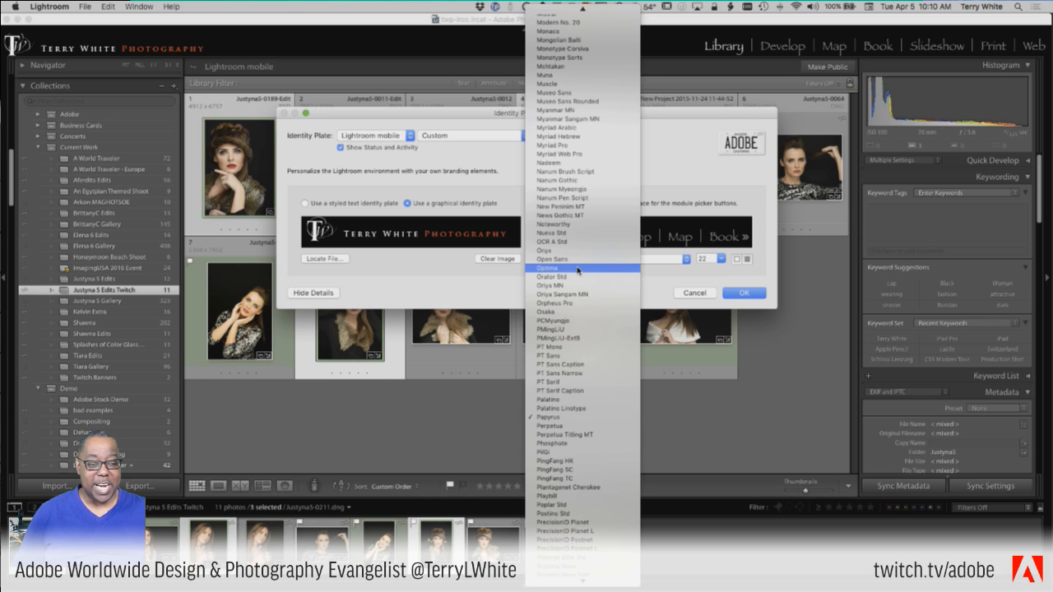
left_click(582, 146)
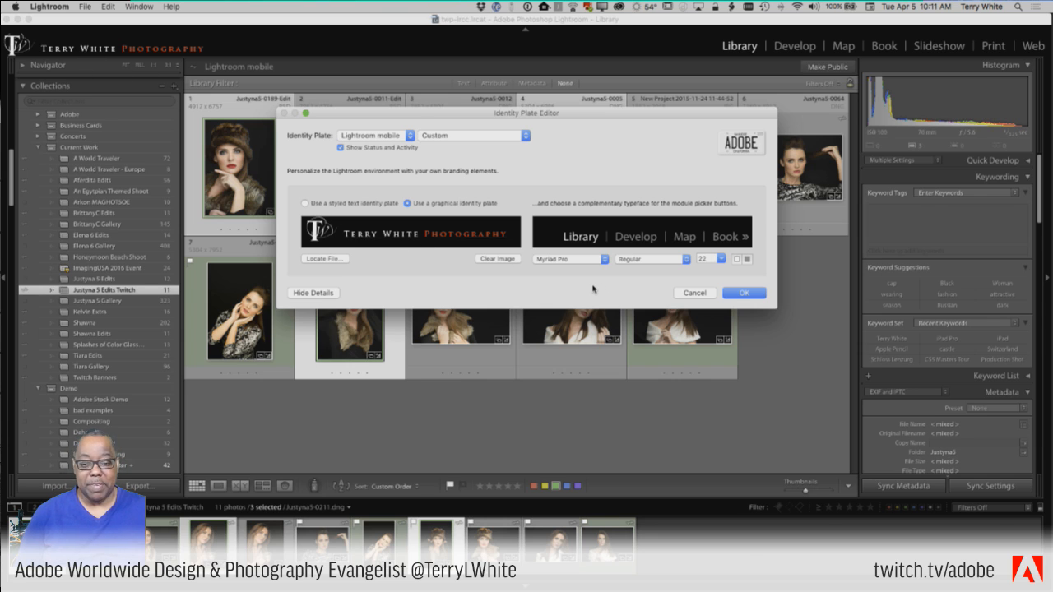
left_click(391, 140)
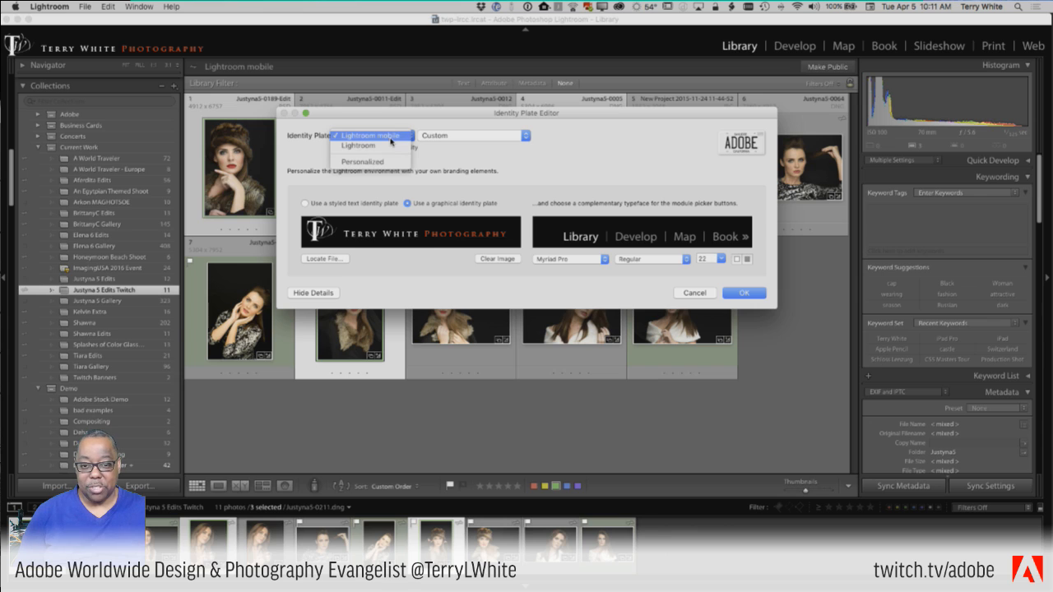
left_click(411, 135)
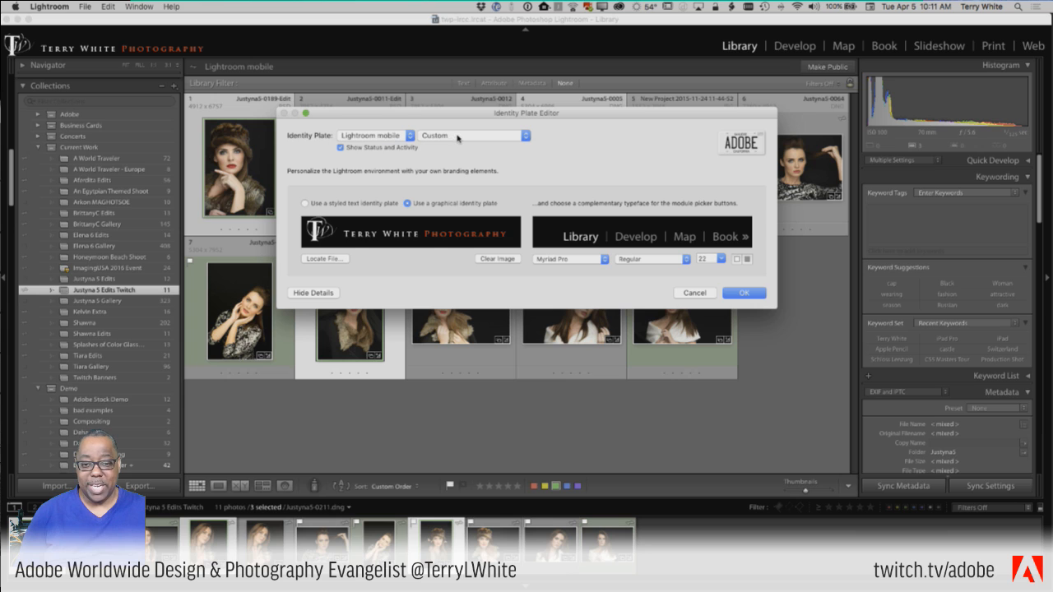
left_click(458, 137)
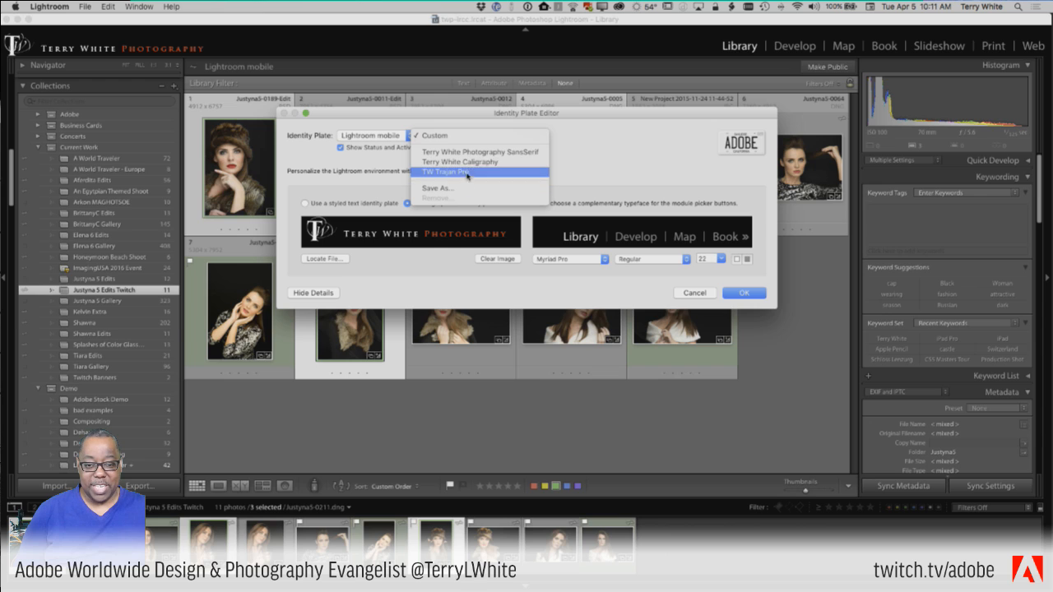
left_click(474, 124)
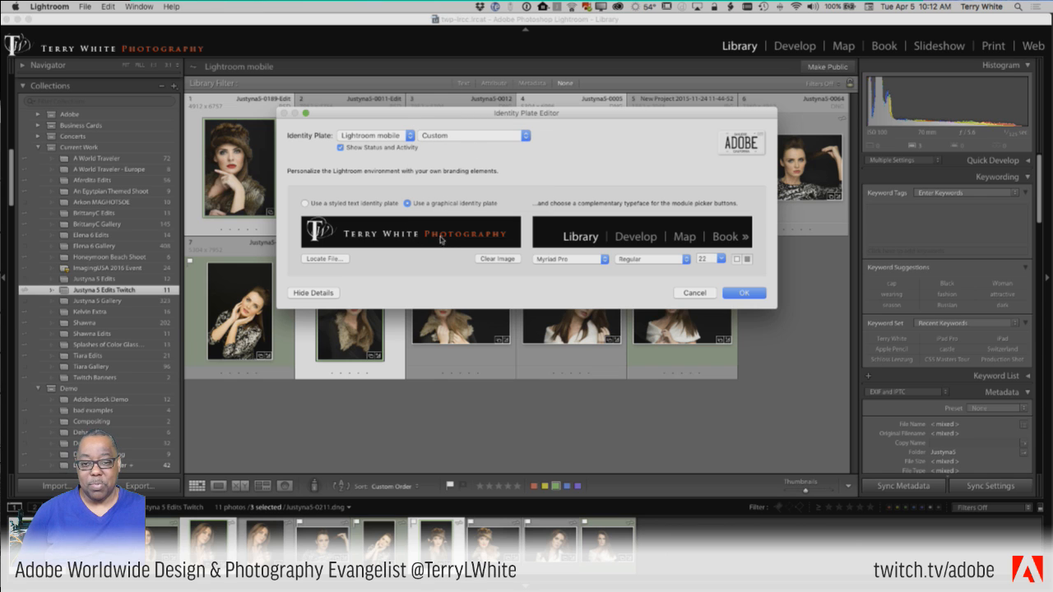
Step: Save the current custom identity plate under the name "TWP Logo" and accept the Identity Plate Editor settings
left_click(446, 136)
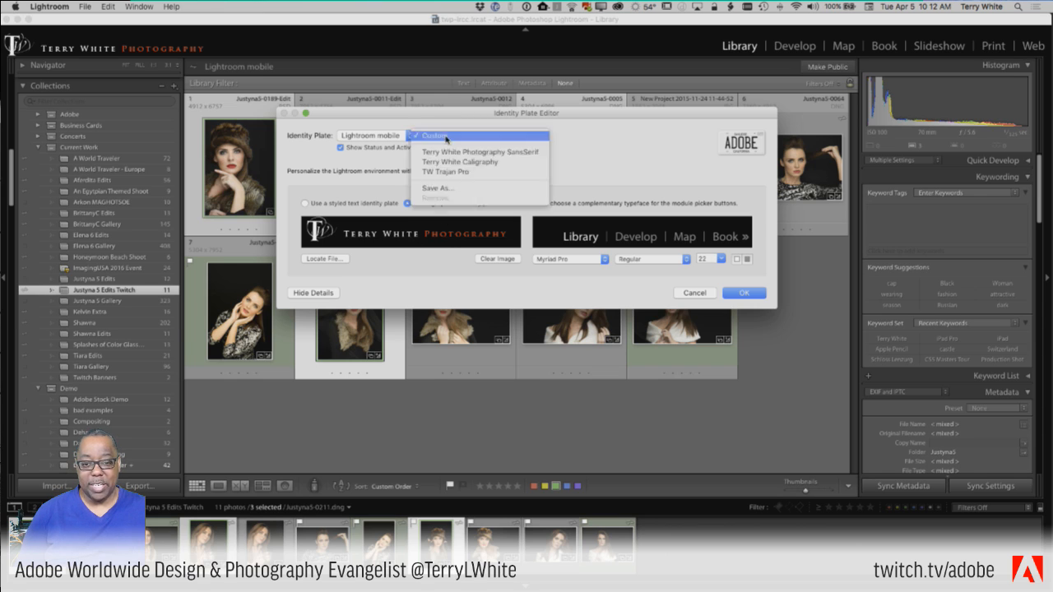
left_click(436, 187)
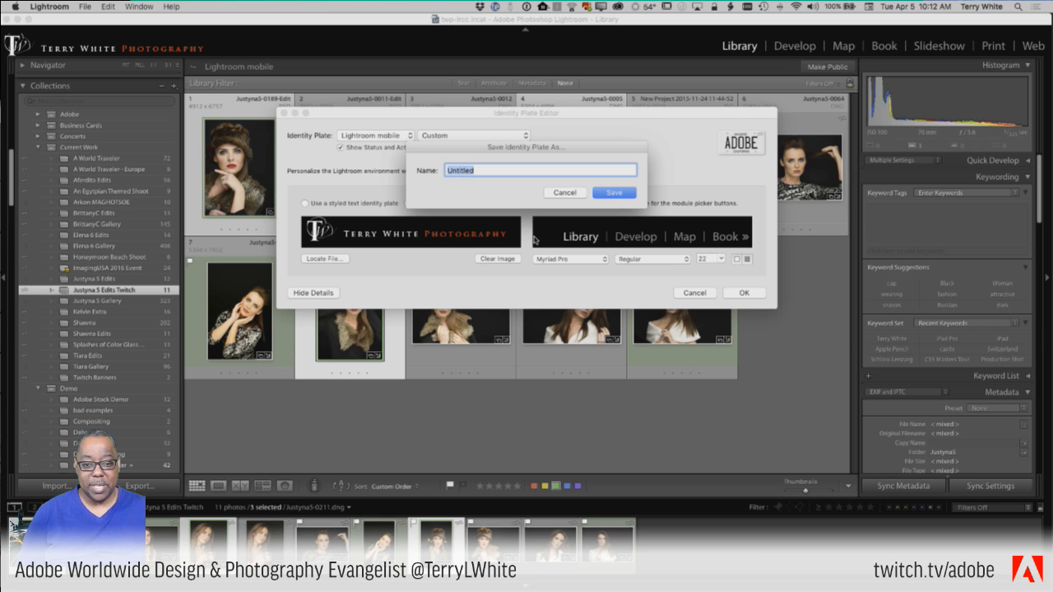
type("Logo")
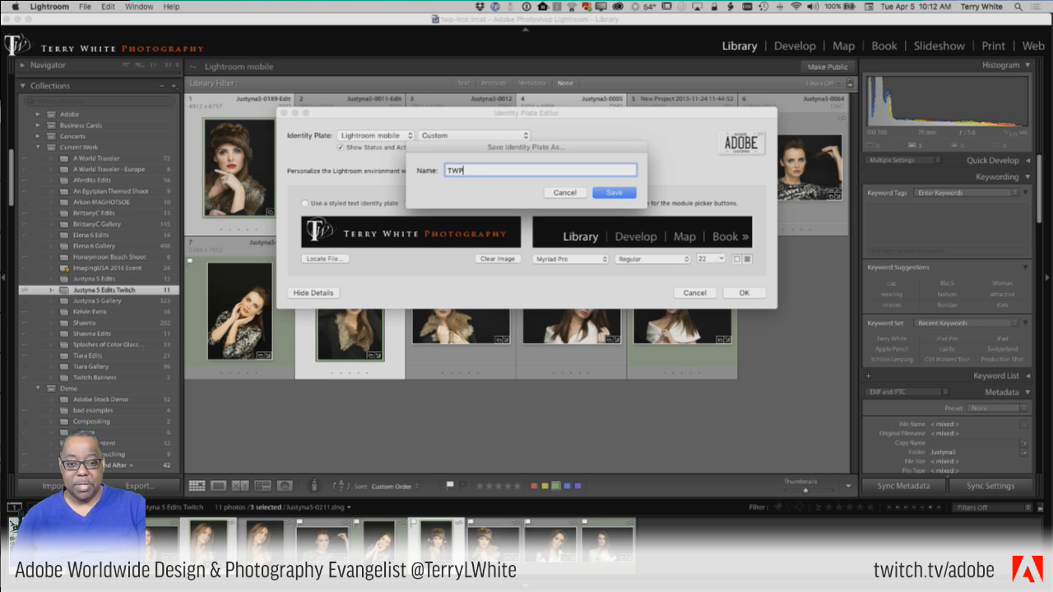
key("Return")
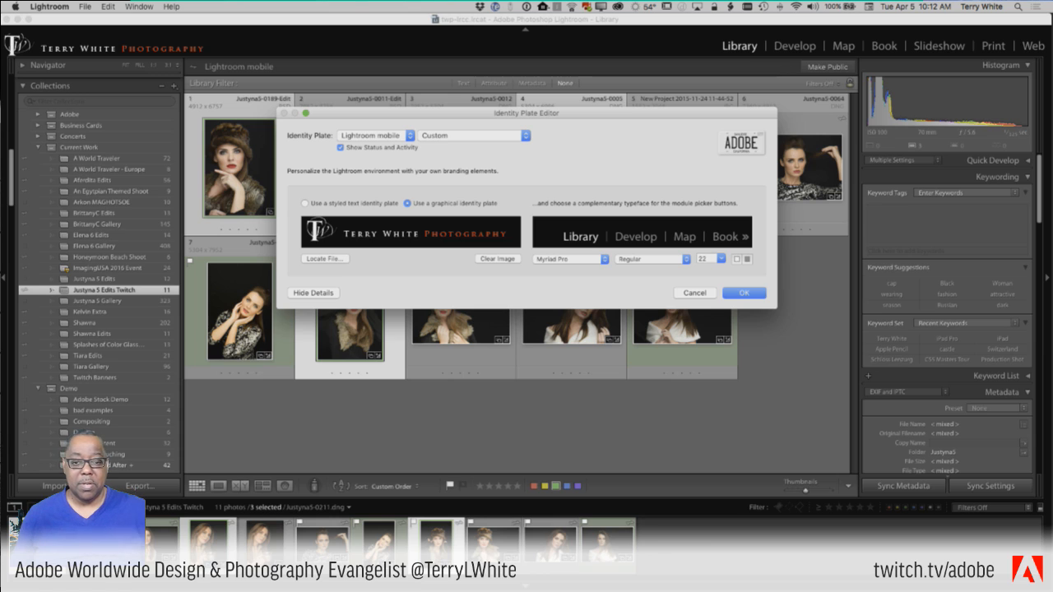
left_click(450, 136)
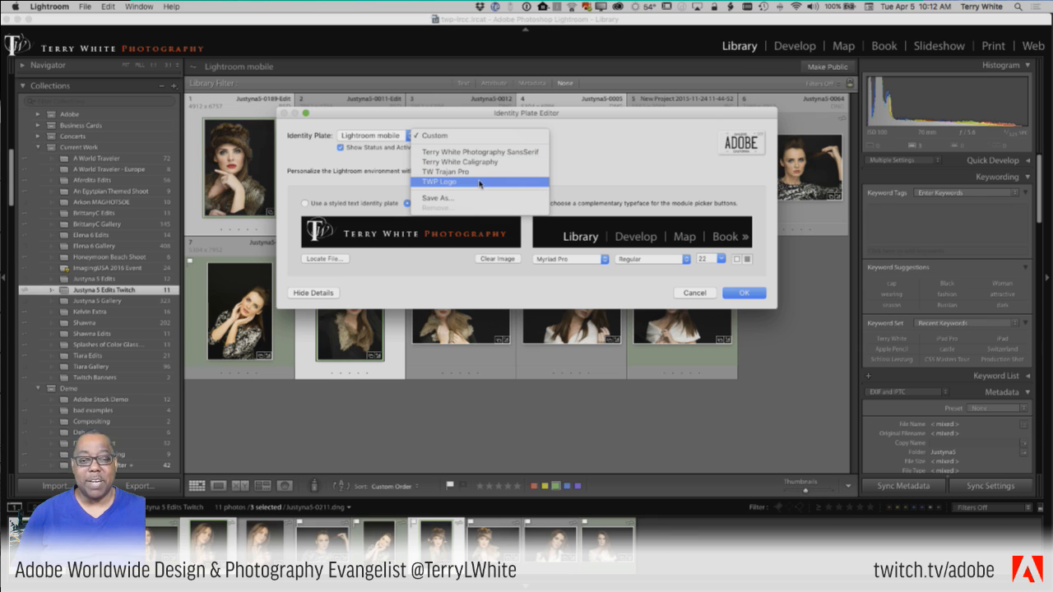
left_click(658, 221)
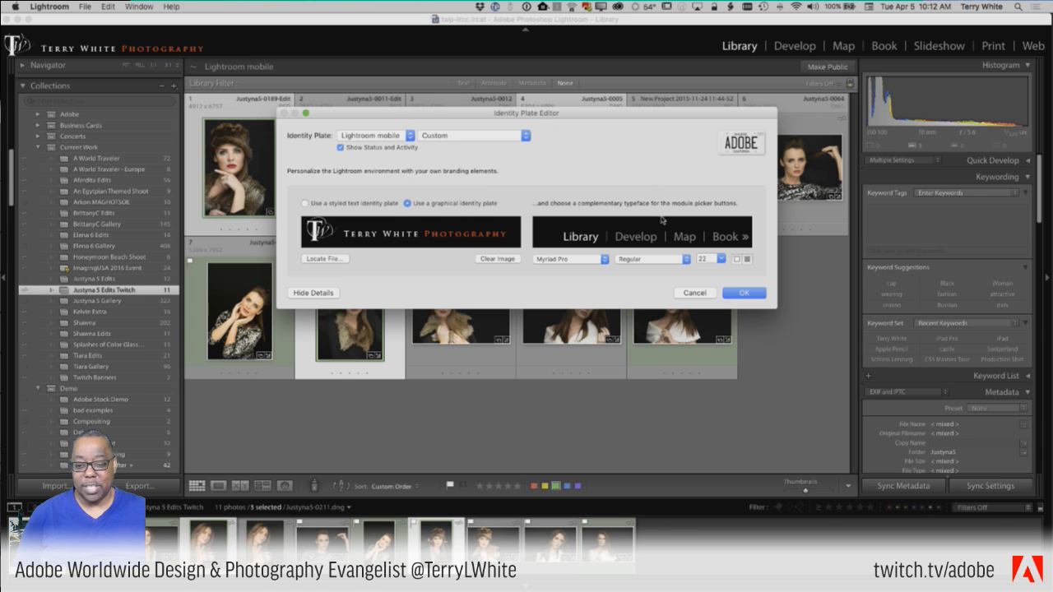
left_click(743, 293)
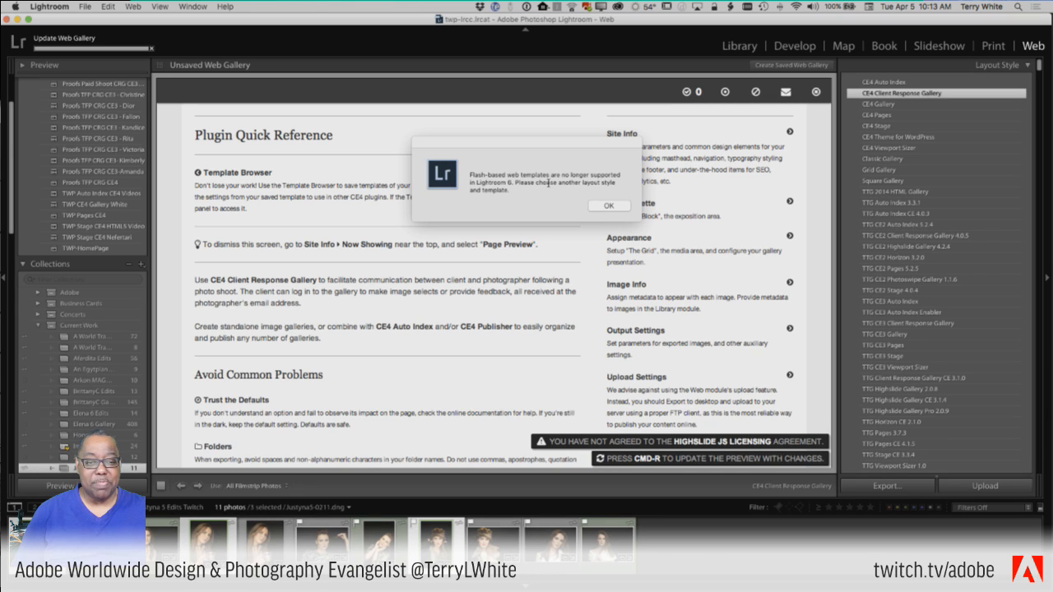
Step: Dismiss the unsupported Flash template warning and apply the Charcoal template from the Classic Gallery Templates
left_click(608, 206)
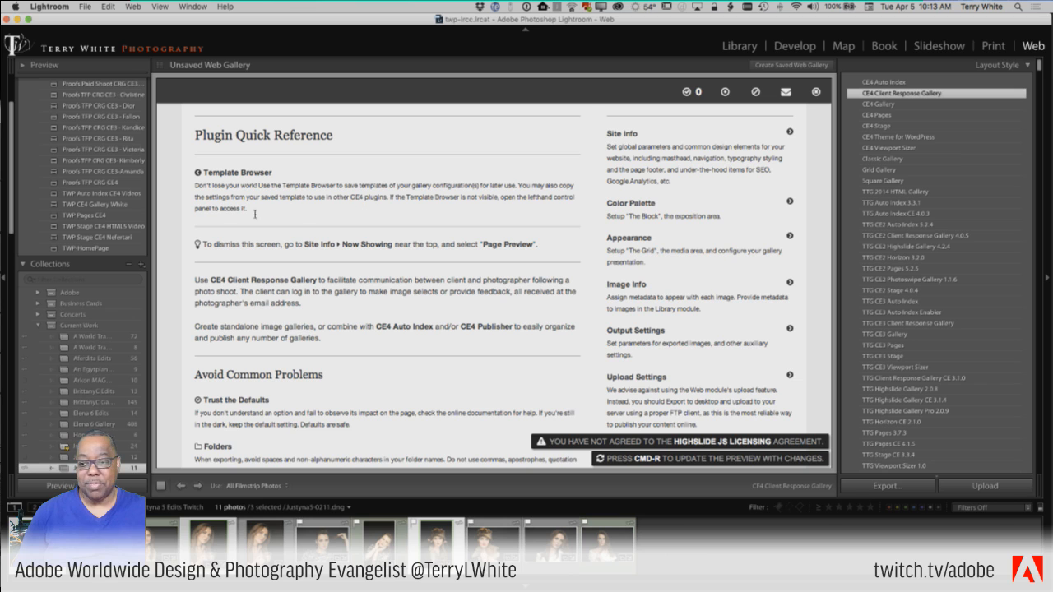
scroll(115, 196, "up", 4)
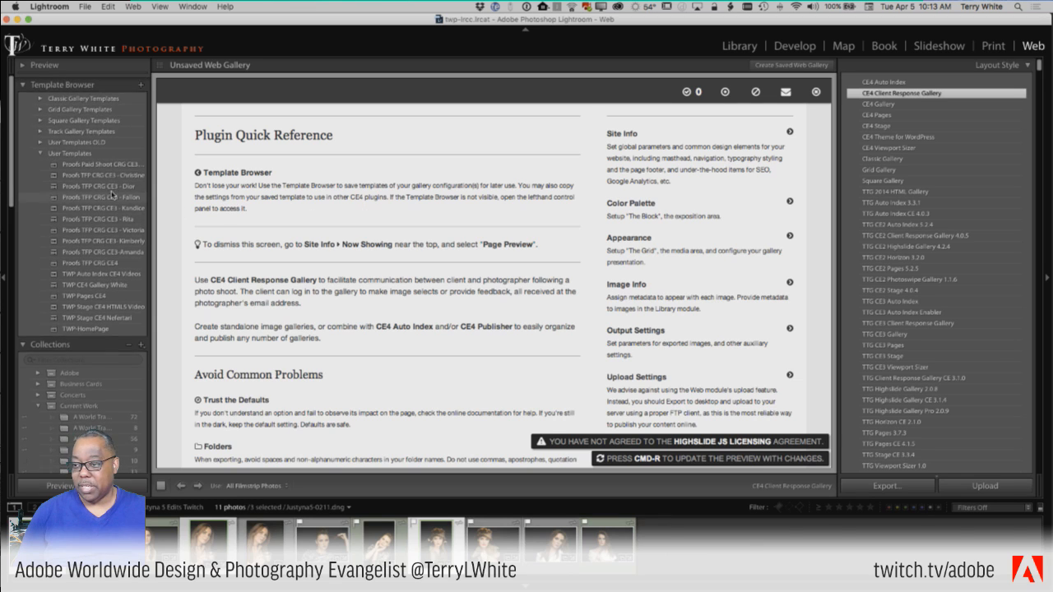
left_click(40, 151)
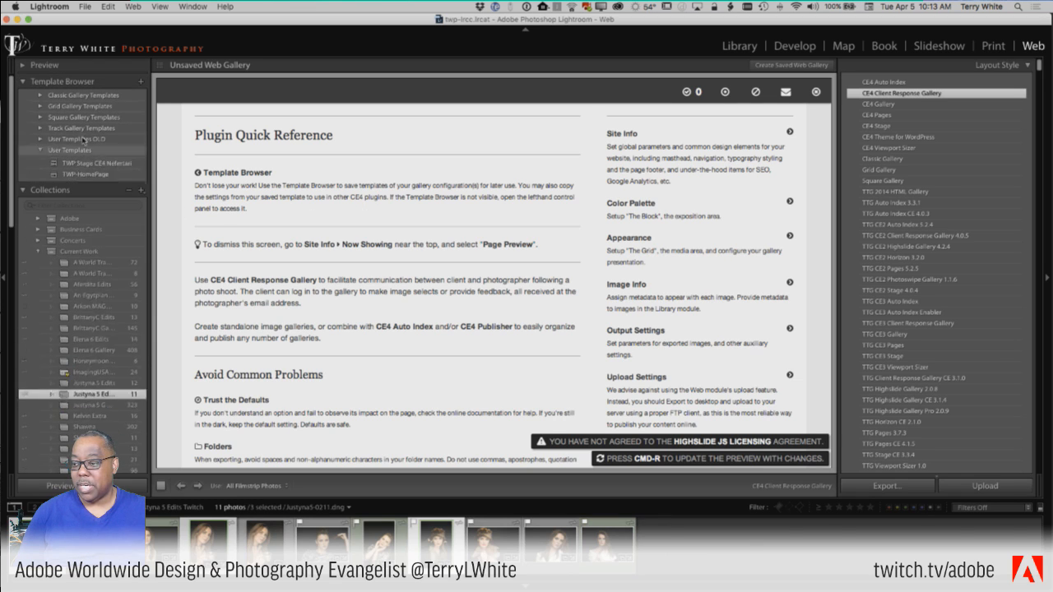
left_click(40, 96)
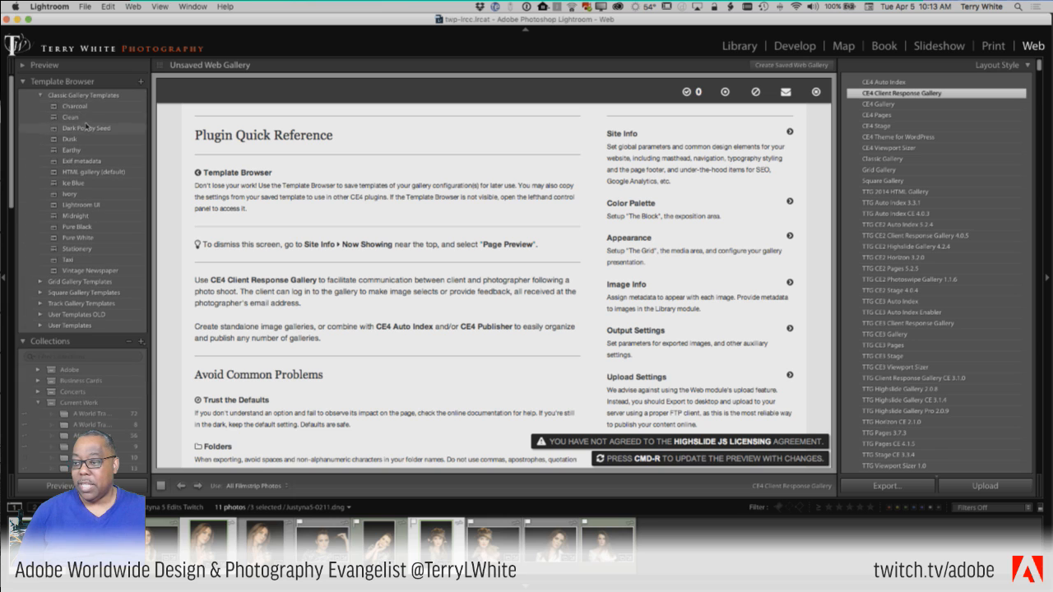
left_click(80, 108)
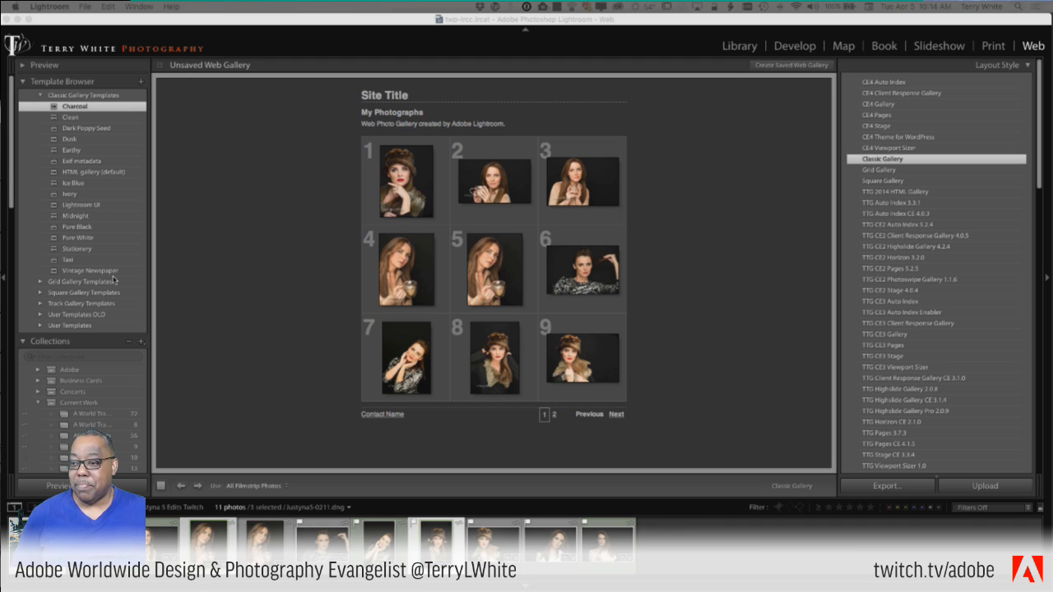
Step: Switch the web gallery to the Clean template from the Classic Gallery Templates
scroll(913, 274, "down", 15)
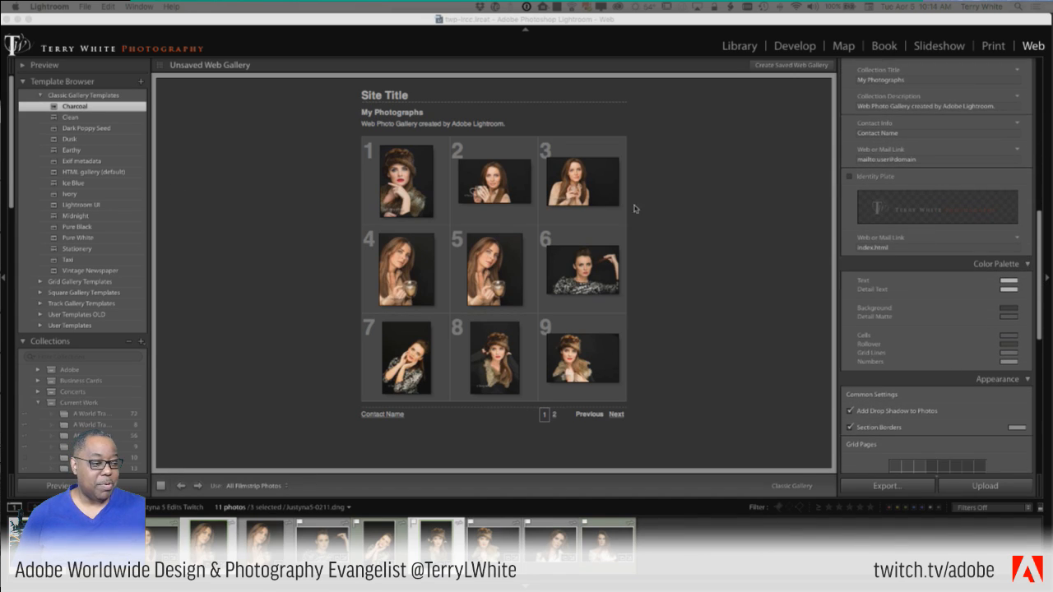
left_click(71, 118)
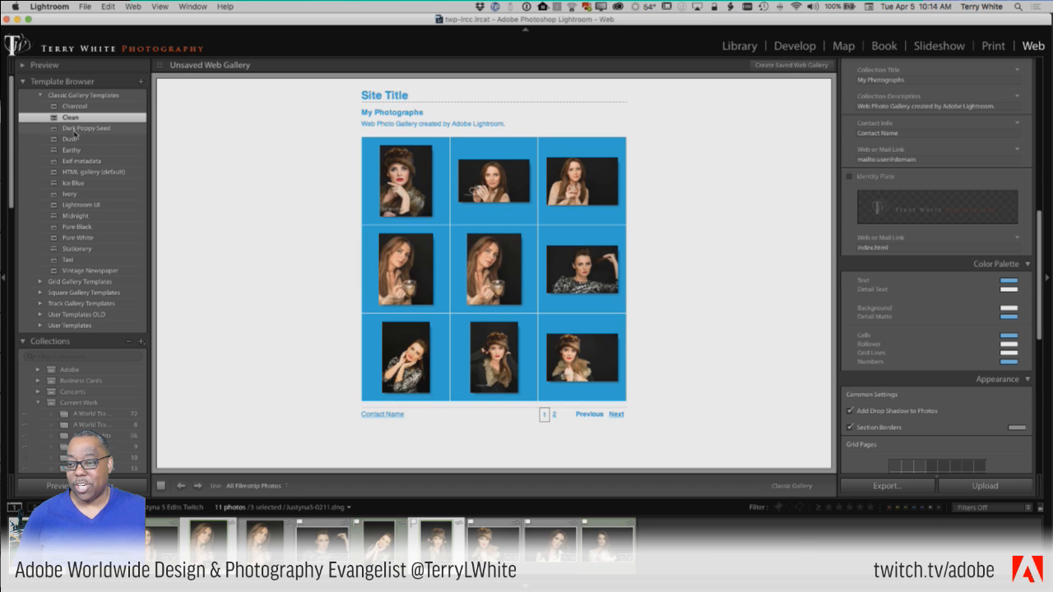
Step: Try the Dark Poppy Seed template, switch the web gallery to Ivory, and review its settings and the available layout styles
left_click(79, 129)
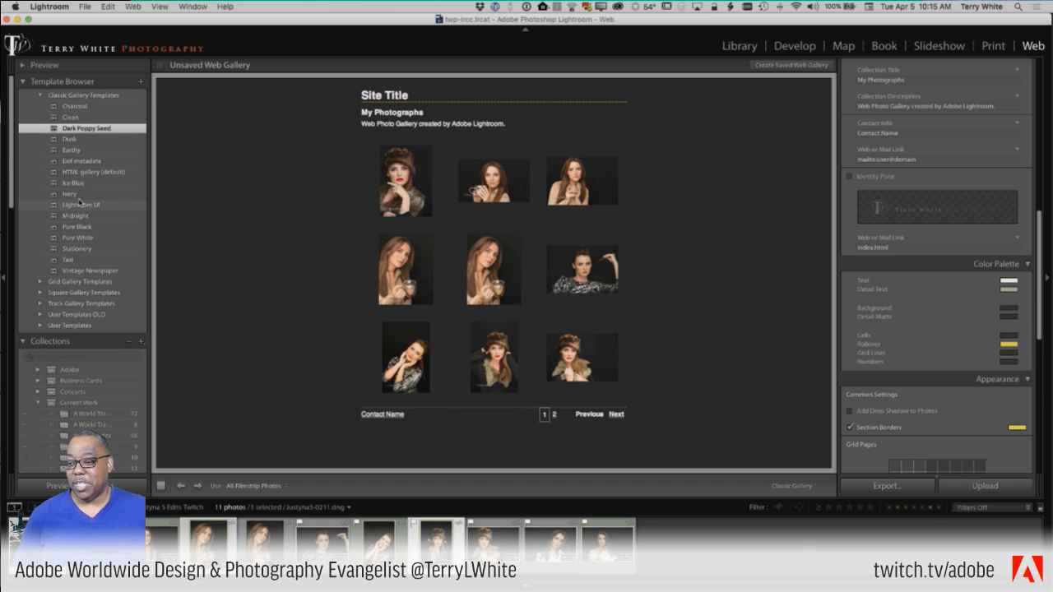
left_click(81, 195)
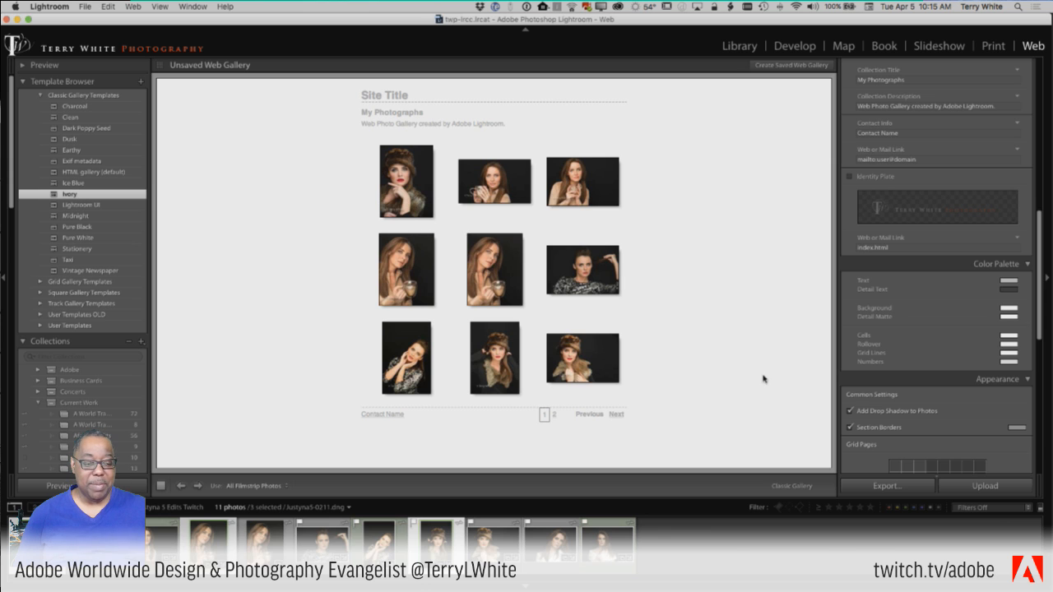
scroll(906, 375, "down", 8)
scroll(906, 373, "down", 5)
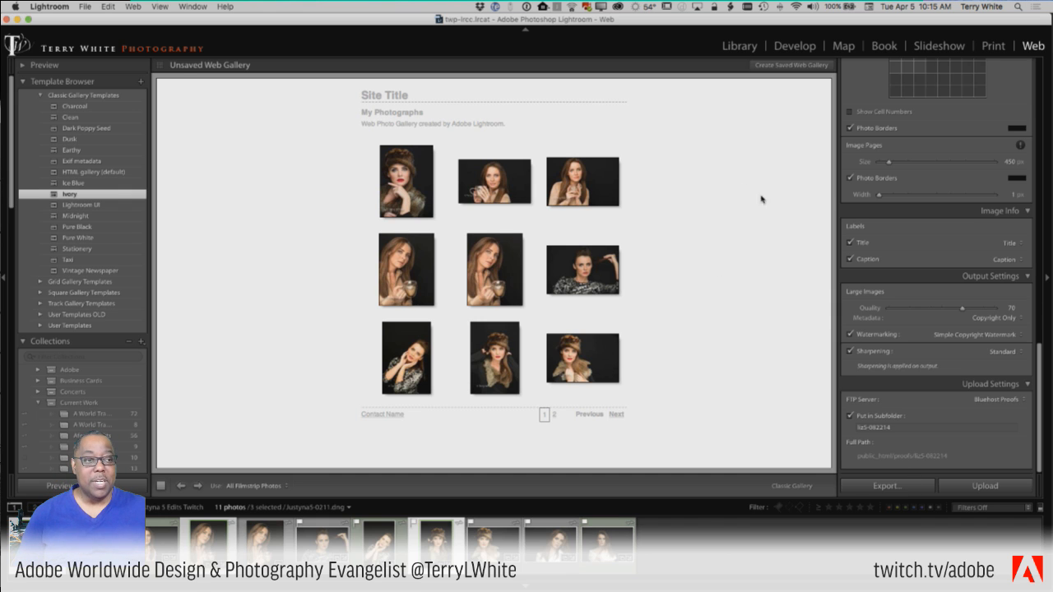
scroll(874, 216, "up", 10)
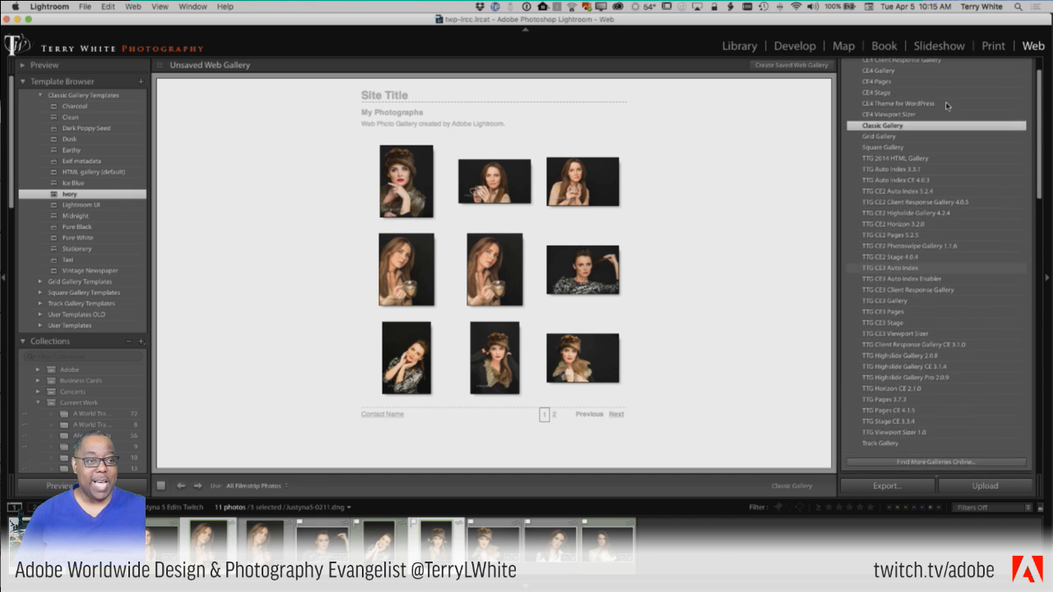
scroll(890, 173, "down", 8)
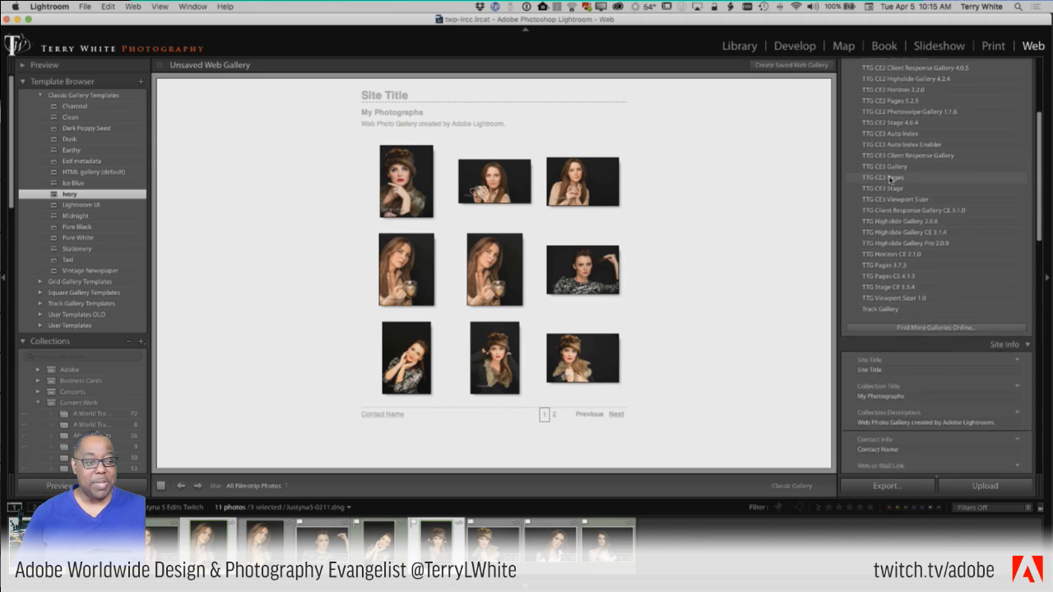
scroll(889, 179, "down", 4)
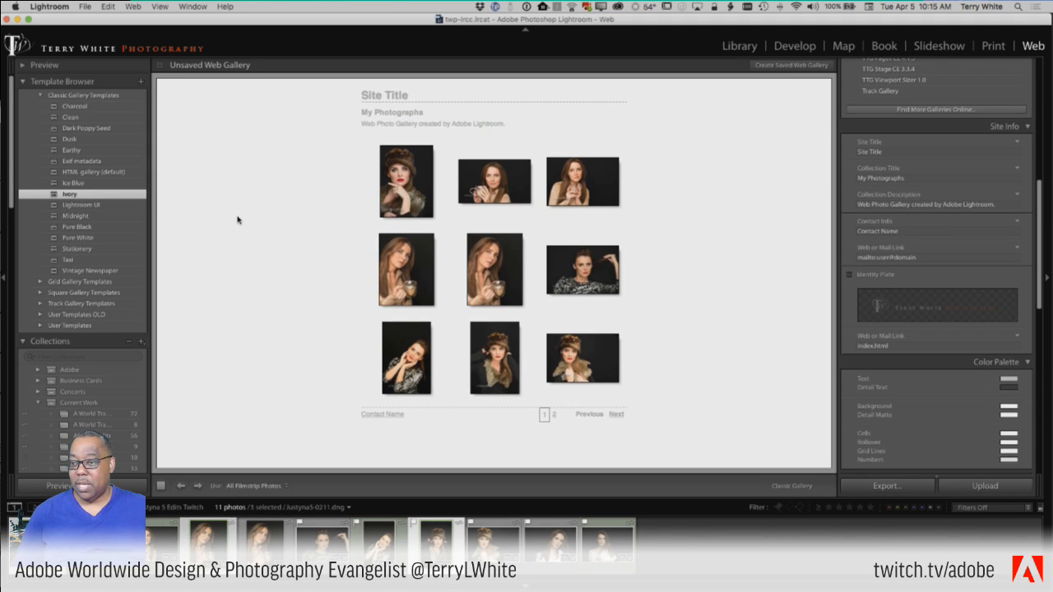
Step: Return to the Library grid, clear the photo selection, and select only the fifth photo in the collection
key("g")
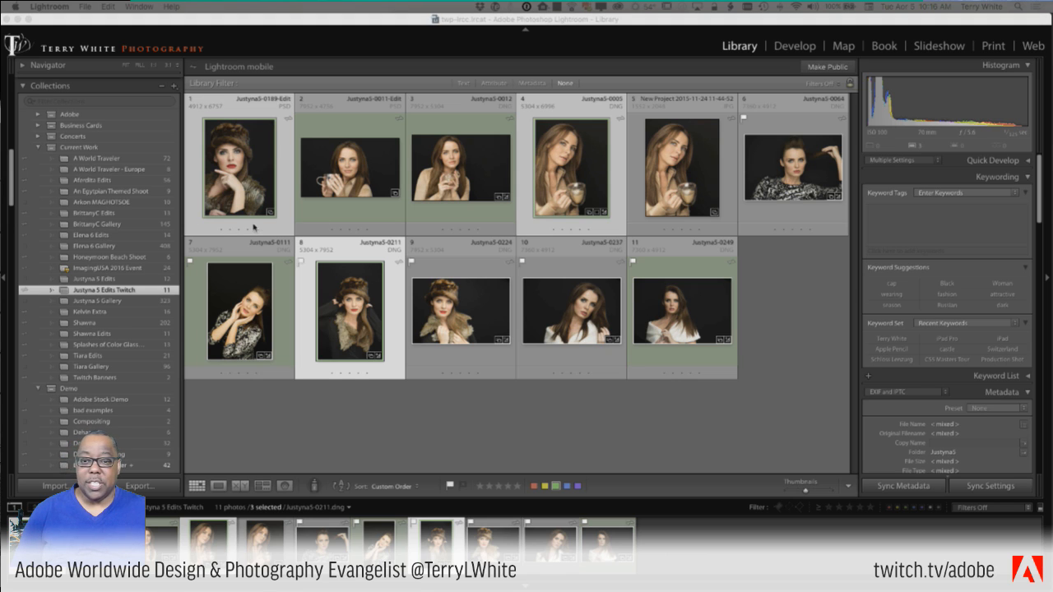
left_click(583, 407)
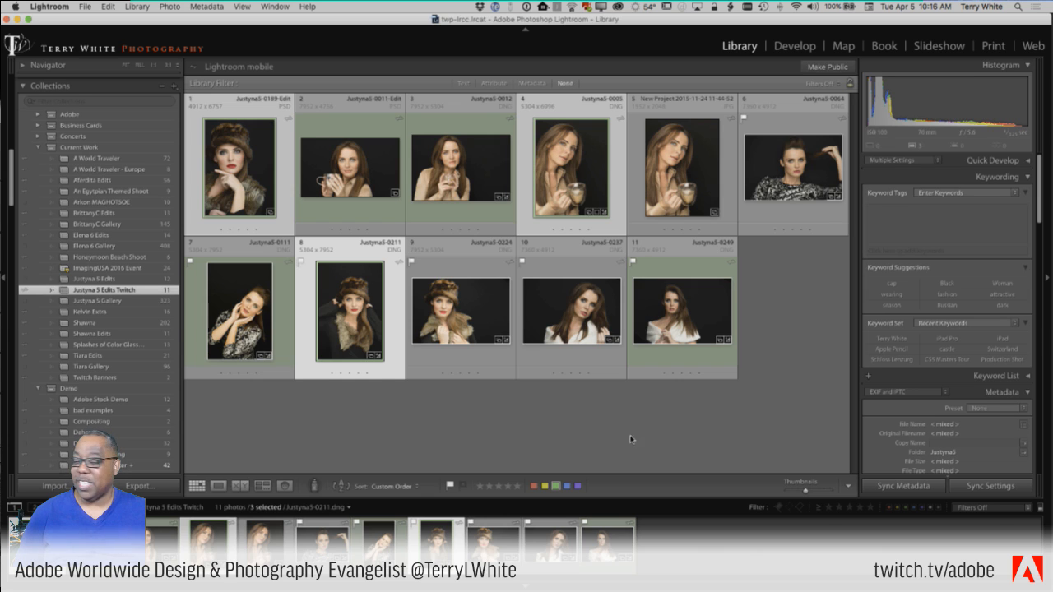
left_click(735, 428)
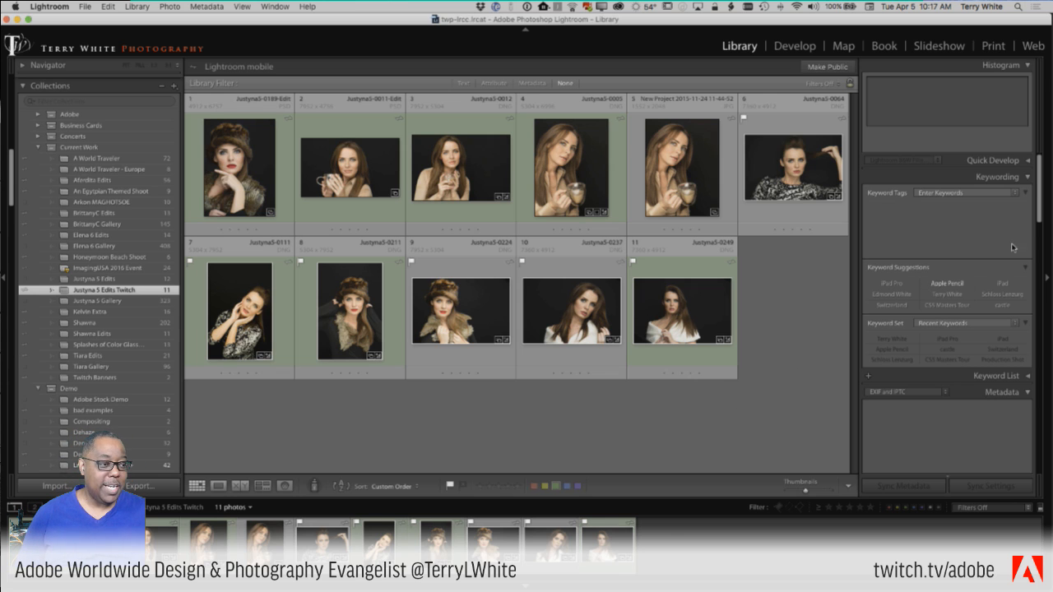
scroll(1039, 208, "down", 4)
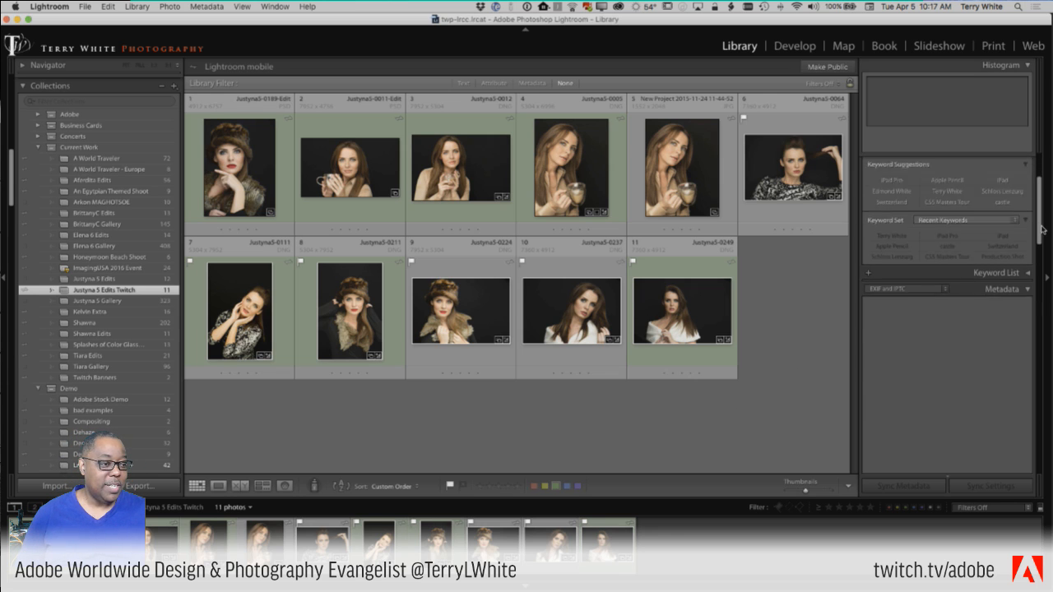
left_click(661, 186)
left_click_drag(1039, 221, 1050, 152)
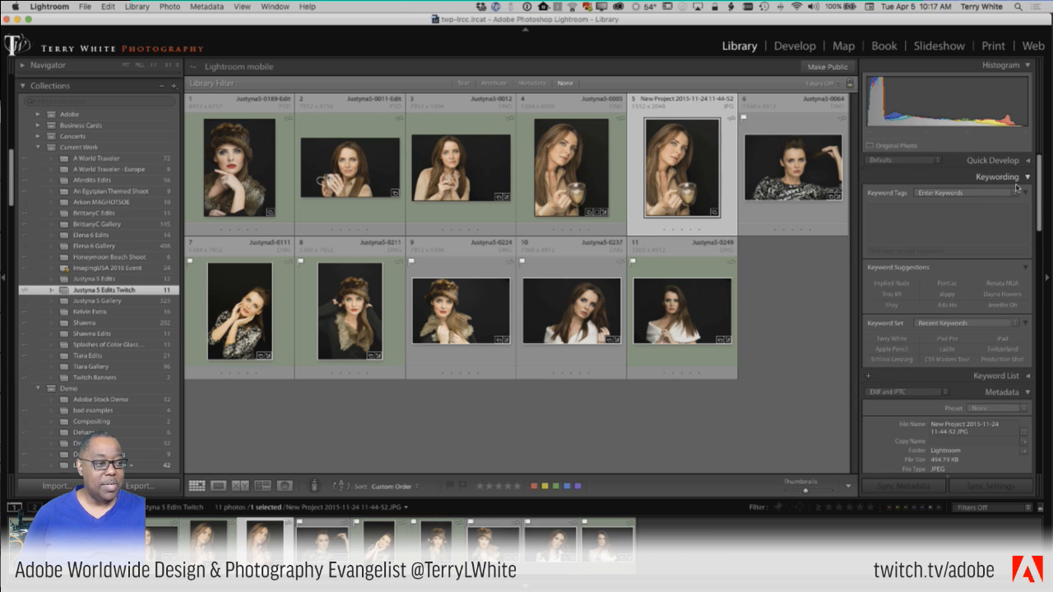
Step: Hide the Quick Develop panel in the Library module and show it again
right_click(928, 179)
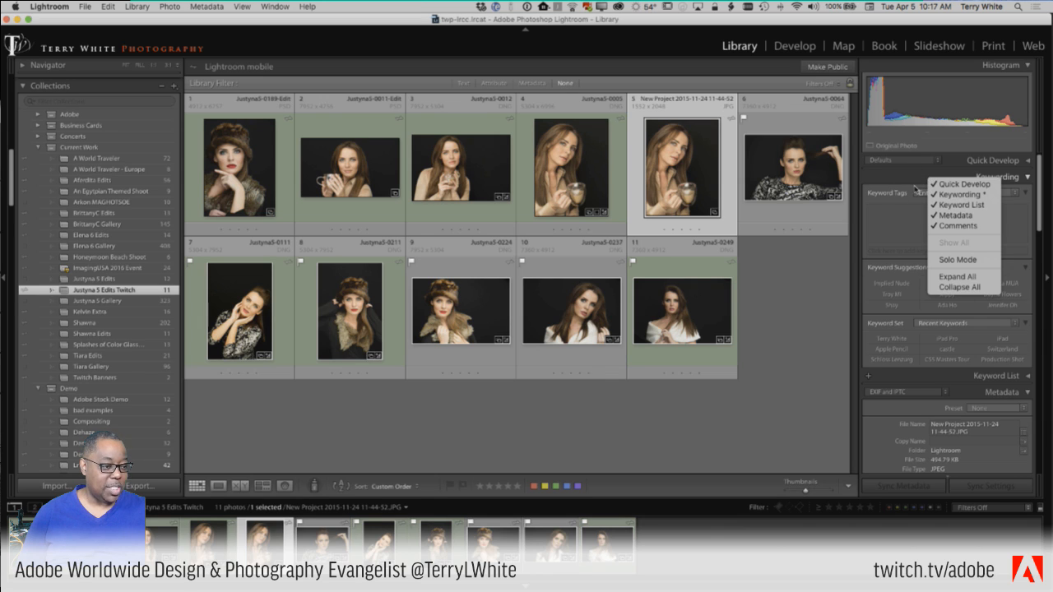
left_click(888, 179)
right_click(894, 177)
left_click(906, 180)
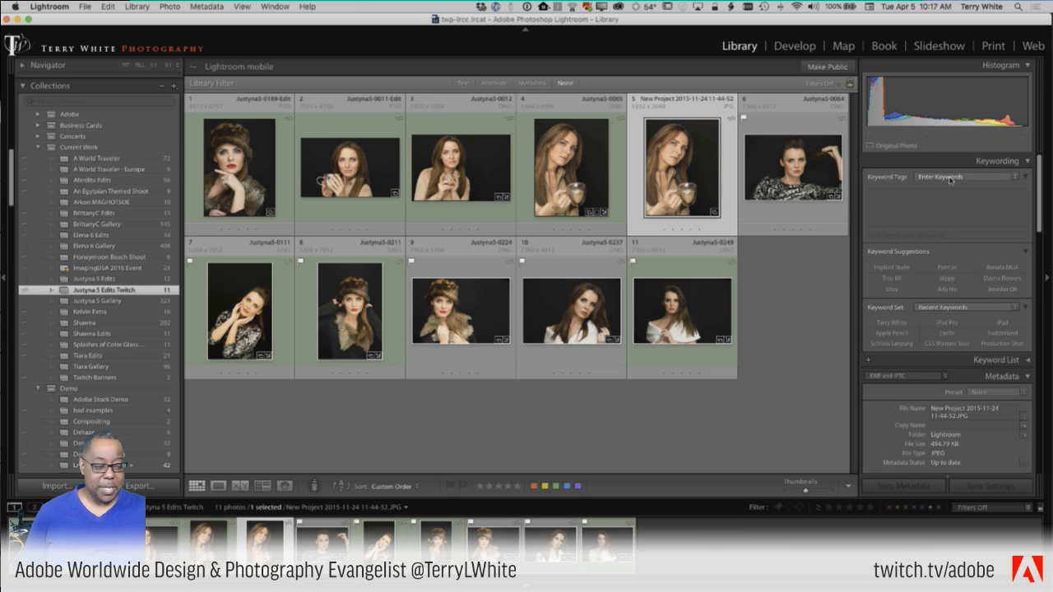
right_click(934, 165)
left_click(942, 169)
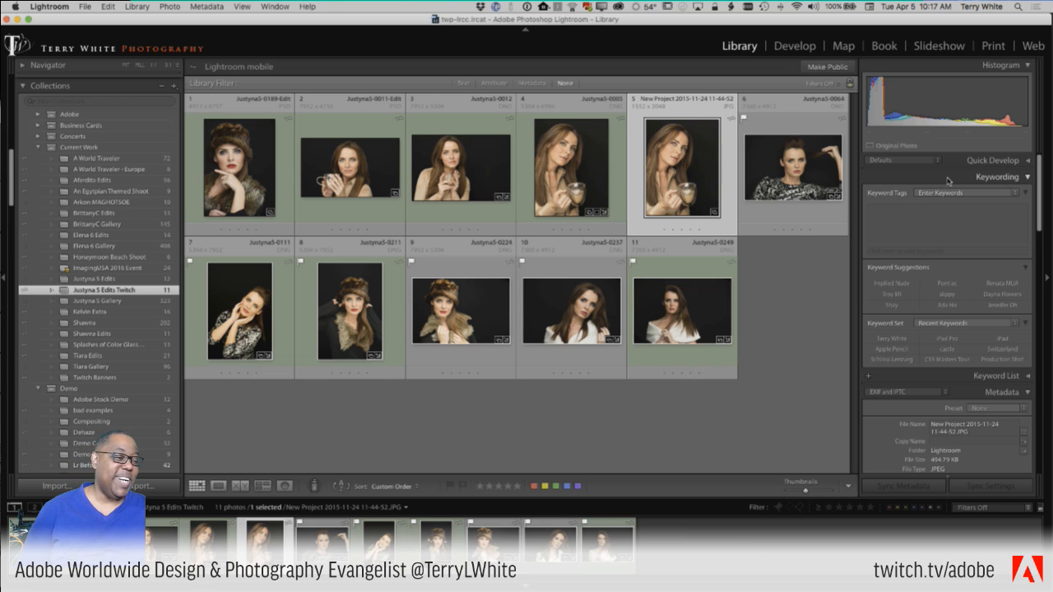
Step: Expand Quick Develop and look through the stacked Library panels down to Metadata and Comments
right_click(948, 181)
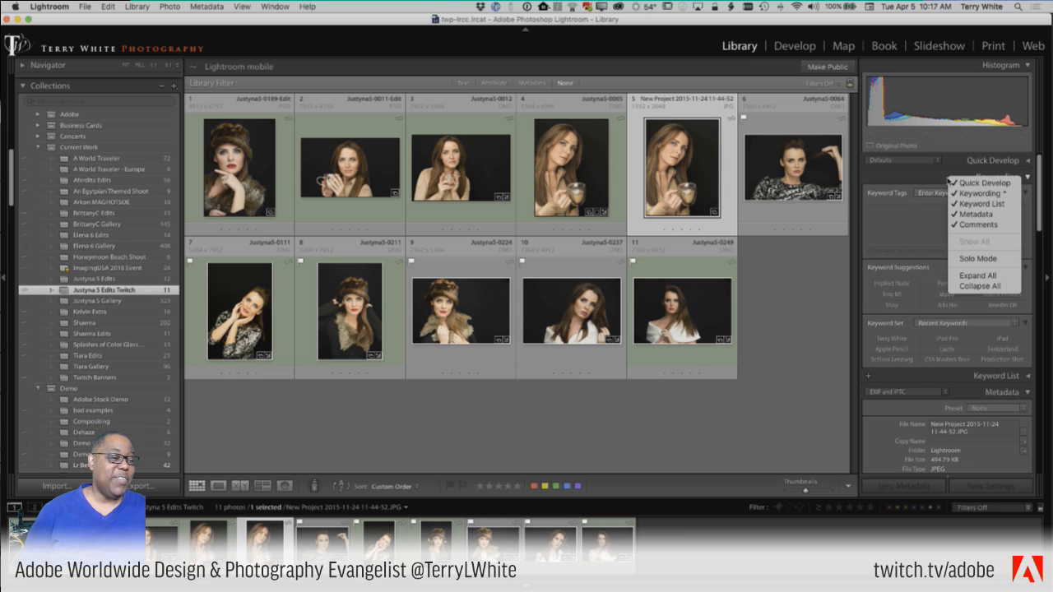
left_click(955, 260)
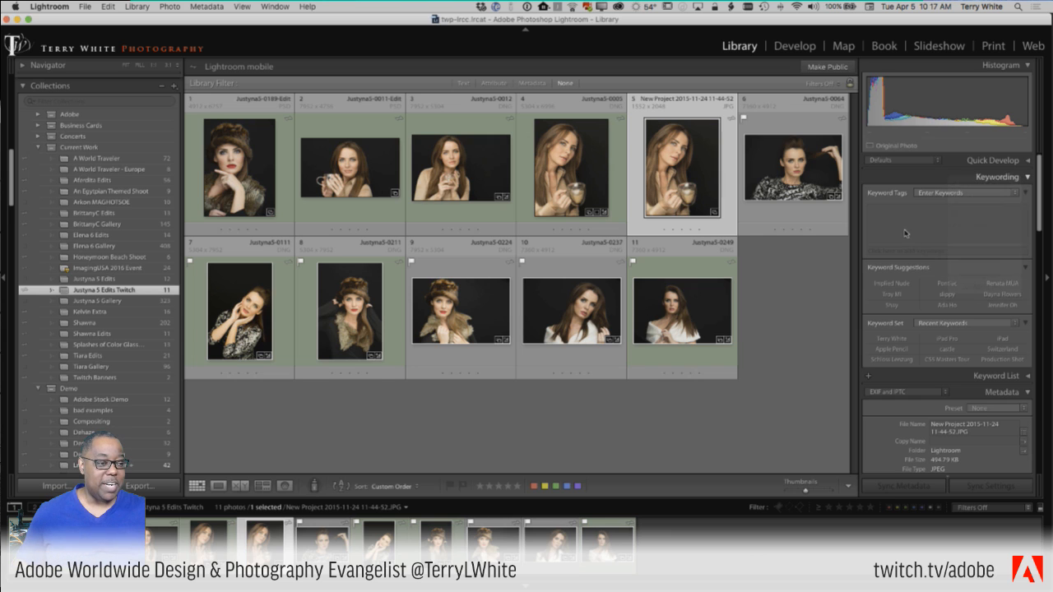
left_click(1029, 162)
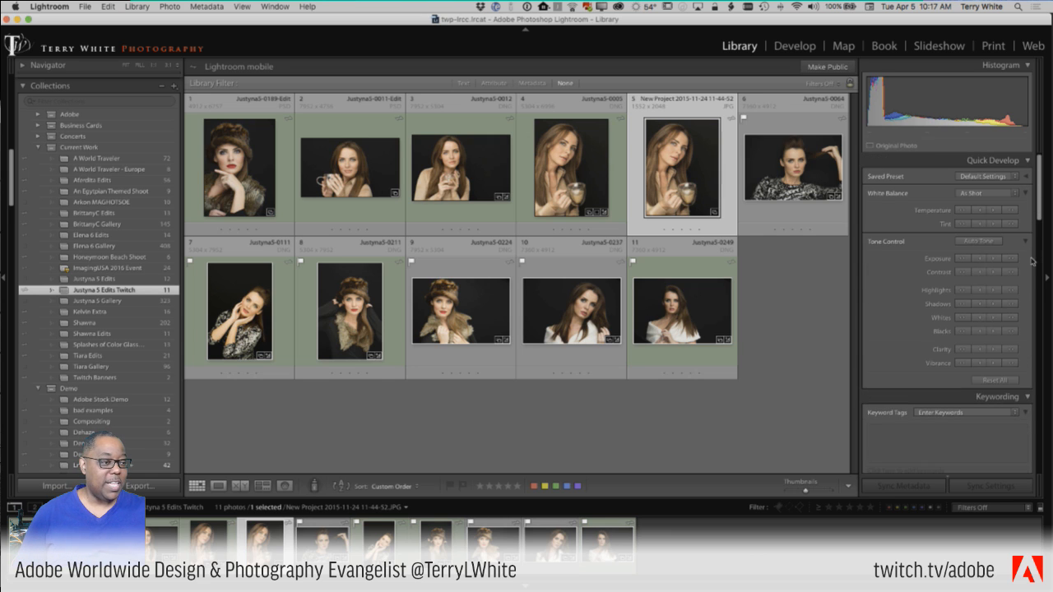
scroll(1028, 273, "down", 10)
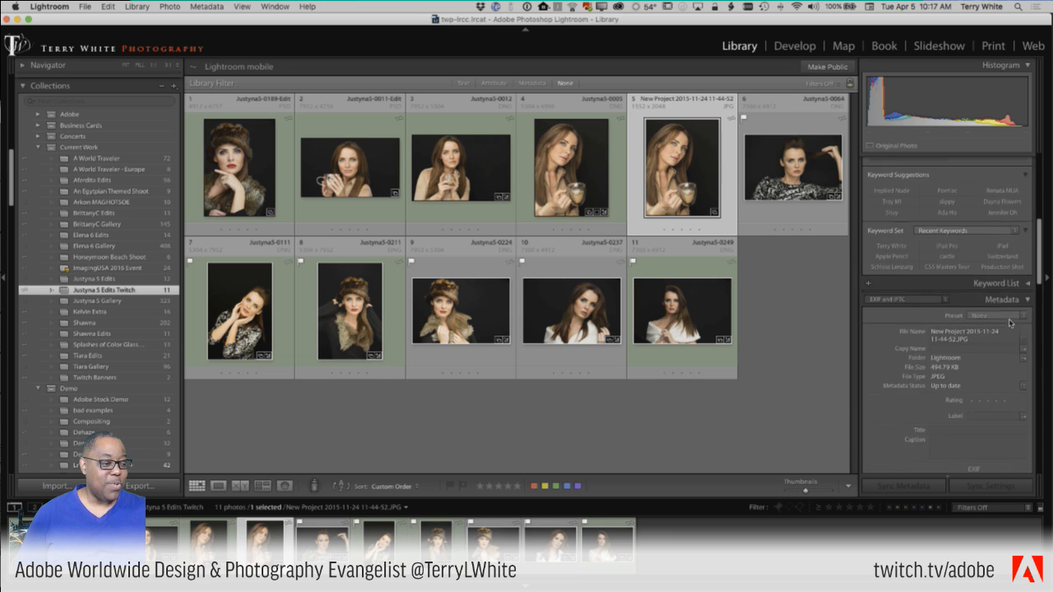
scroll(1020, 298, "down", 5)
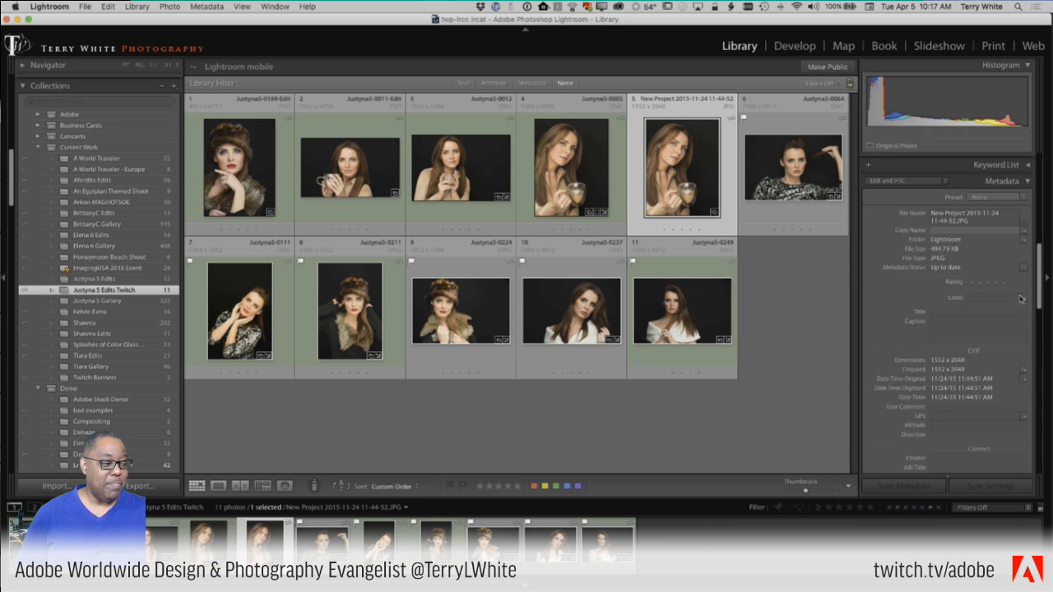
scroll(1020, 298, "down", 8)
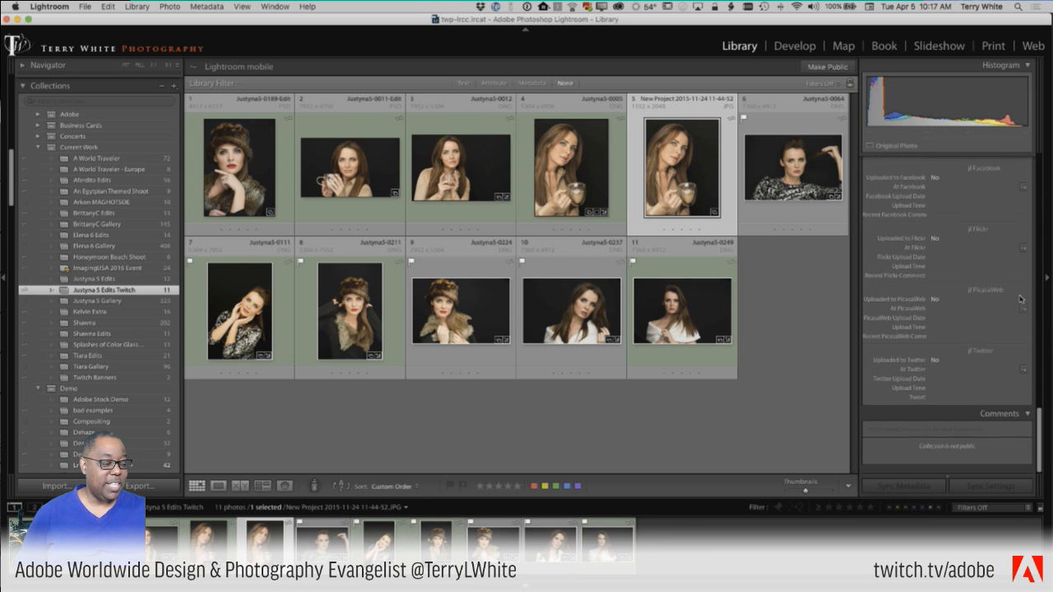
scroll(1012, 370, "up", 20)
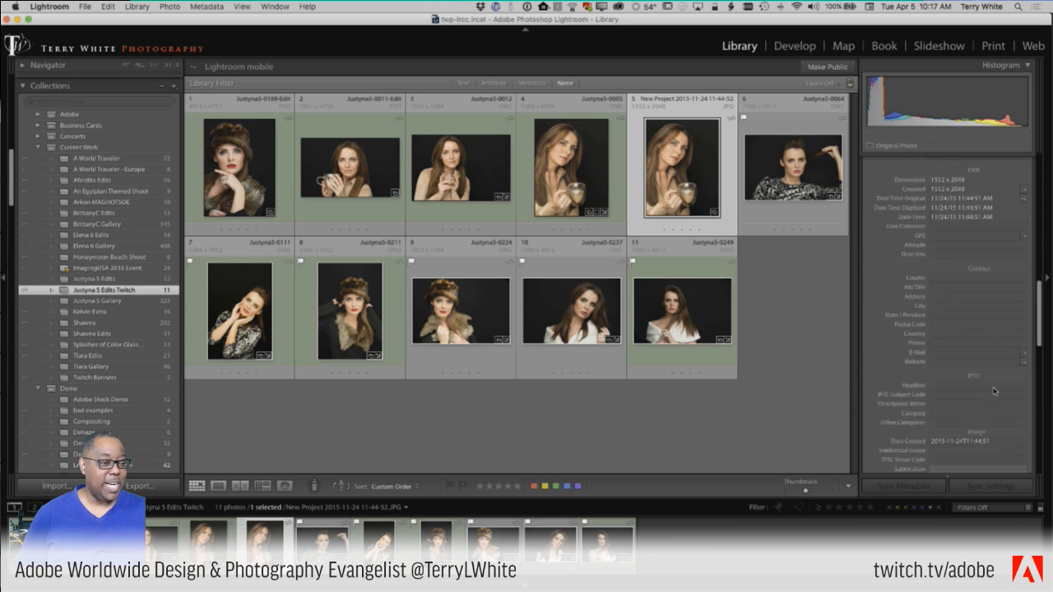
scroll(993, 383, "up", 2)
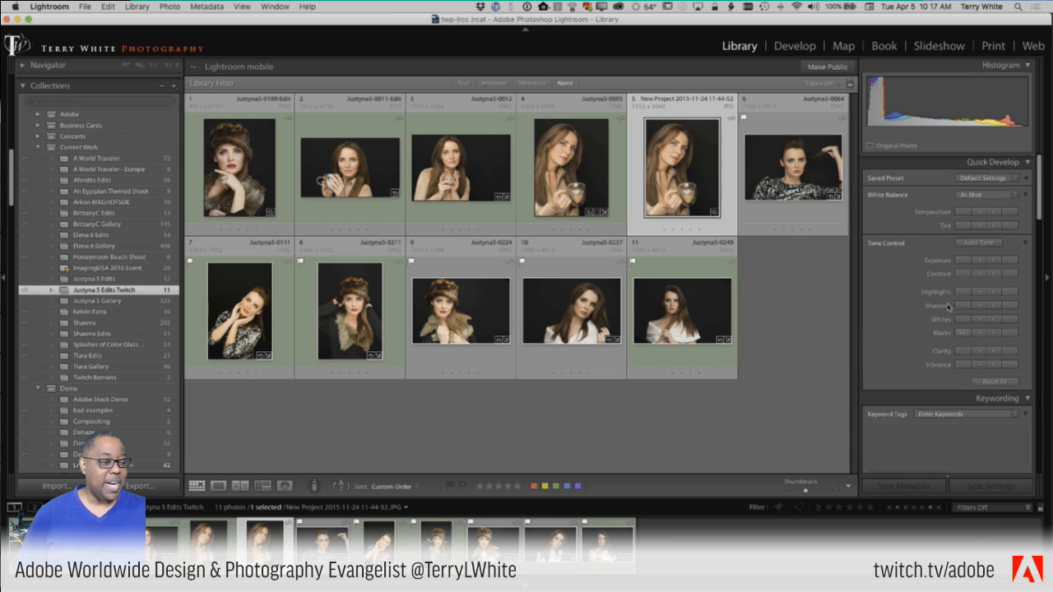
Step: Turn on Solo Mode for the Library panels and expand Metadata as the only open panel to review its contents
right_click(933, 168)
left_click(959, 245)
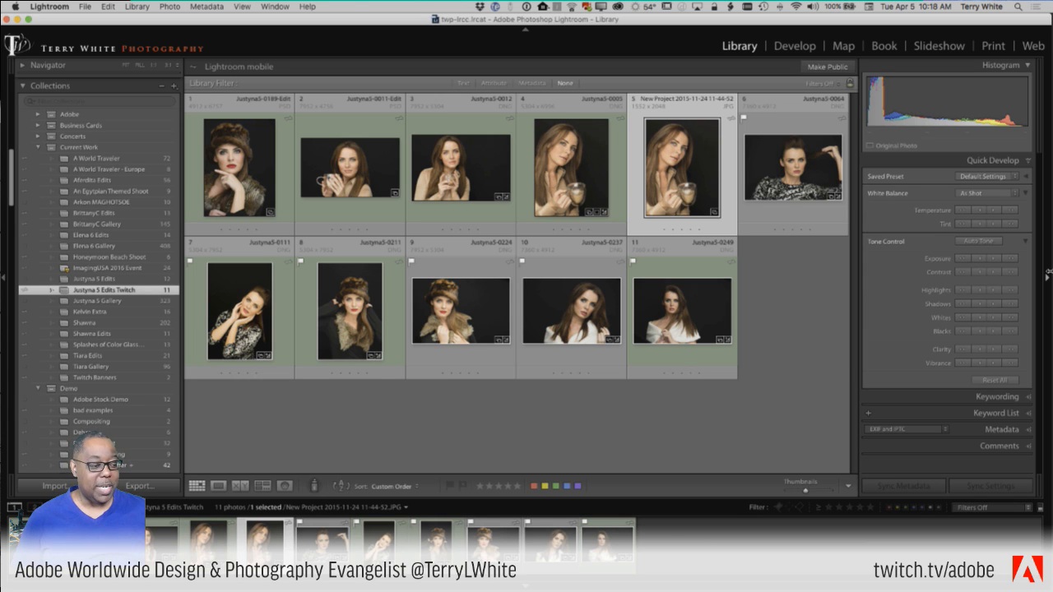
left_click(1030, 434)
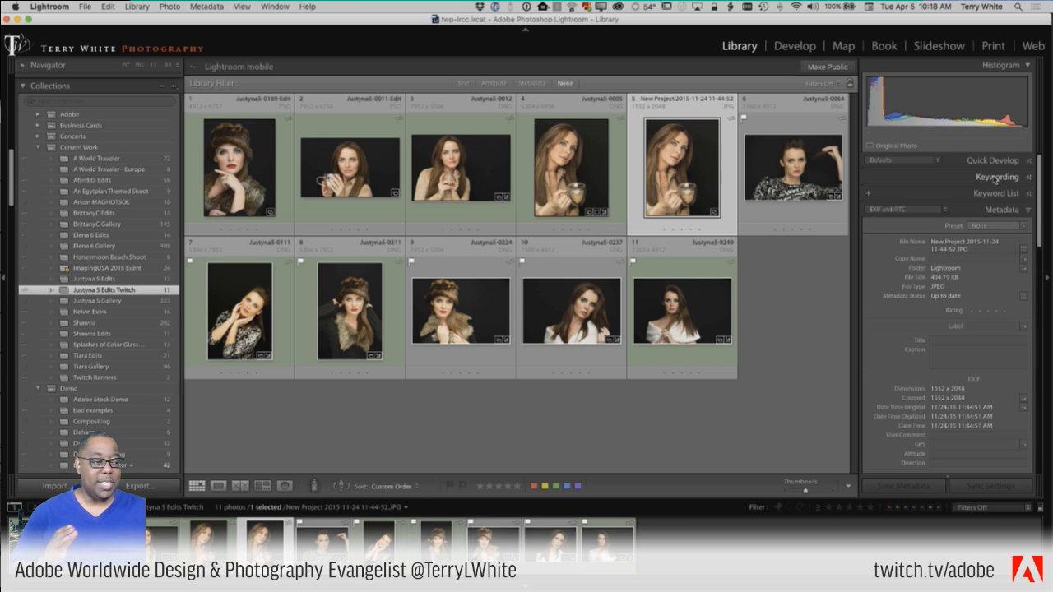
scroll(1040, 206, "down", 3)
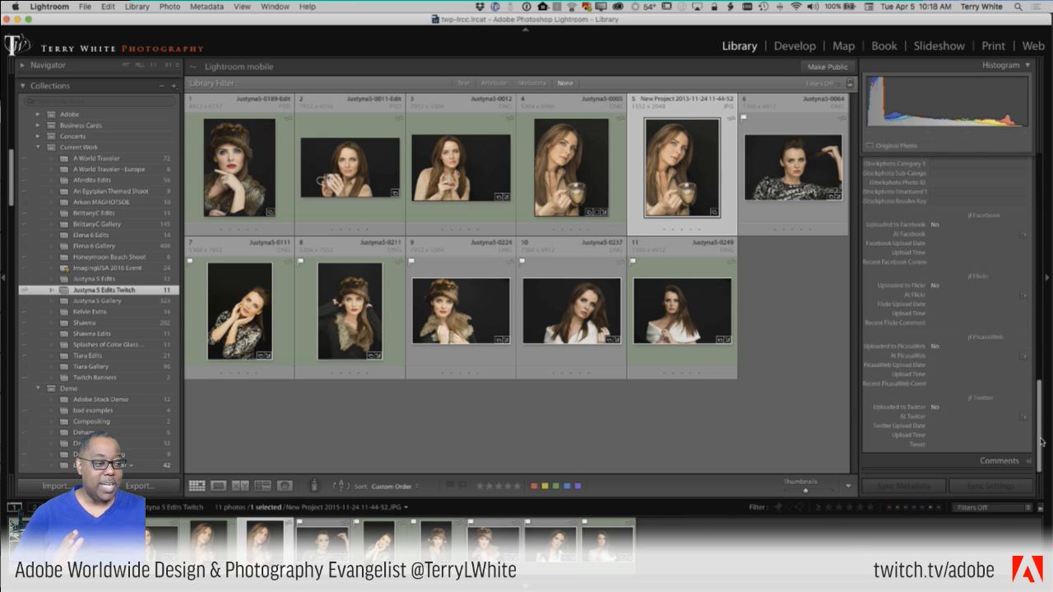
scroll(1036, 214, "up", 3)
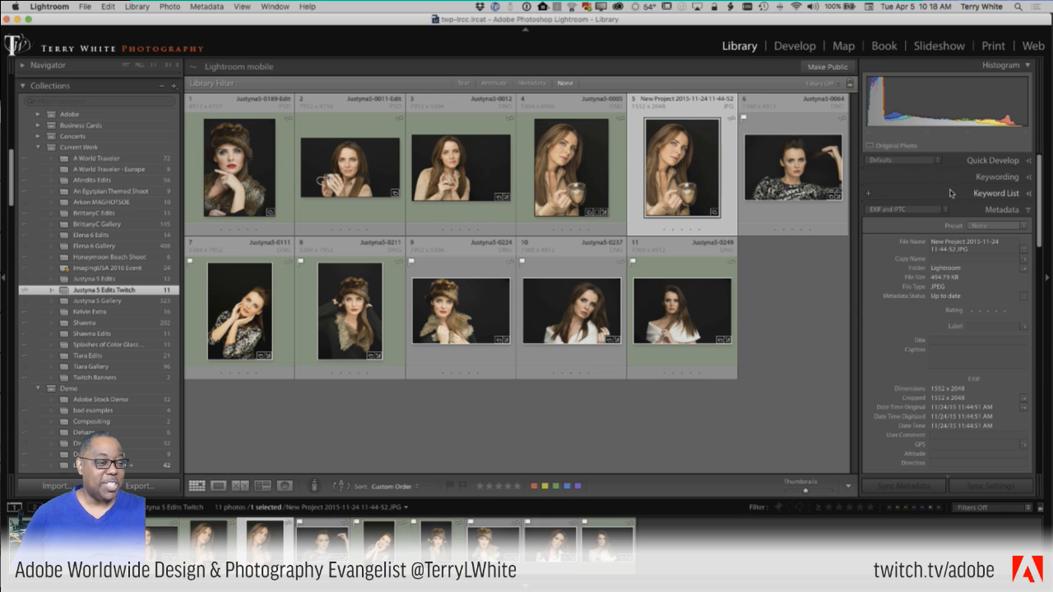
Step: Remove Quick Develop from the visible Library panels and restore it
right_click(908, 178)
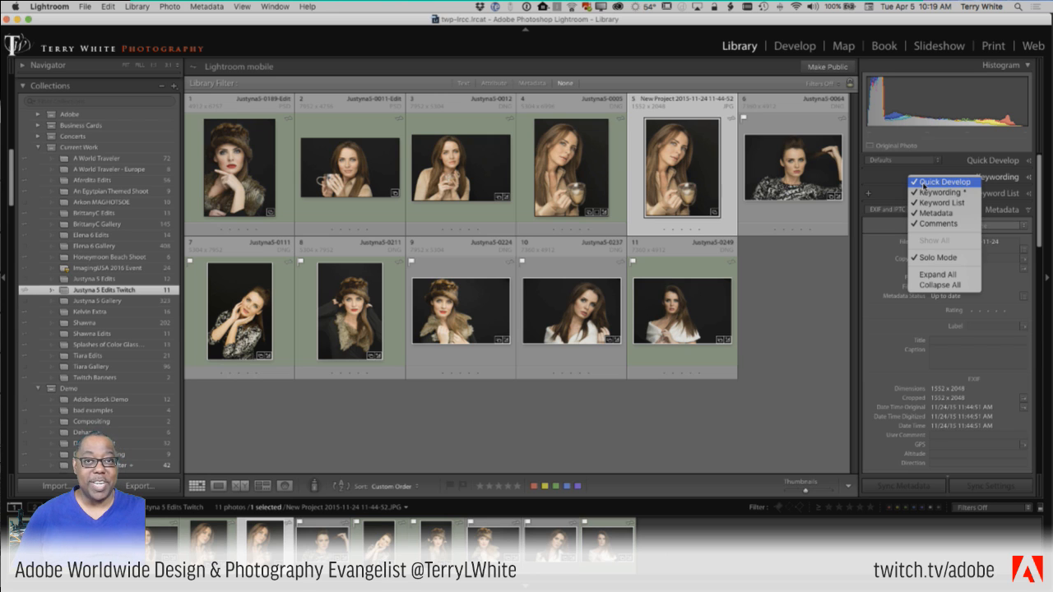
left_click(921, 182)
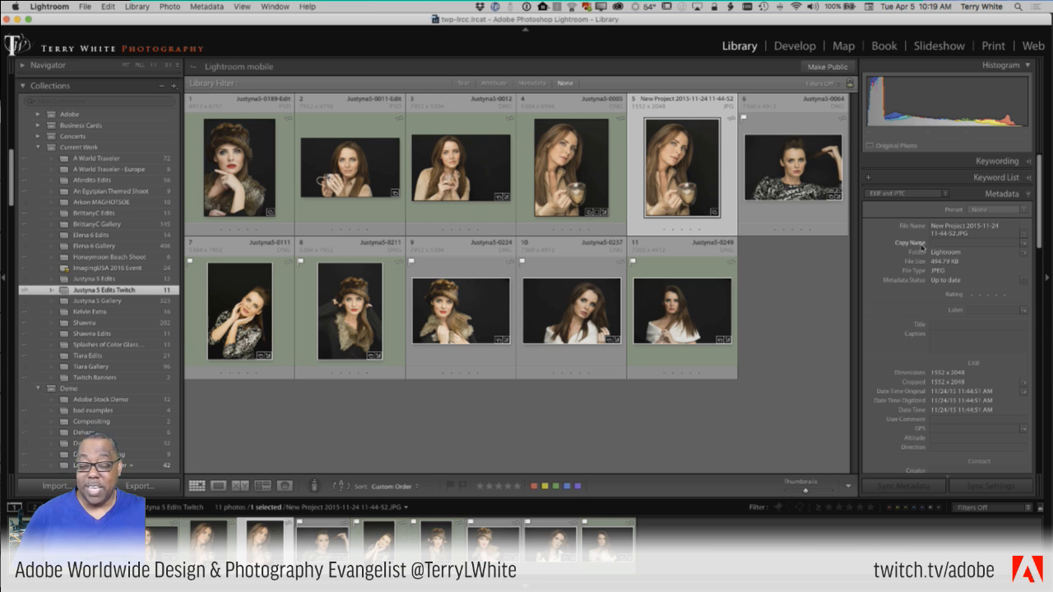
right_click(901, 162)
left_click(909, 168)
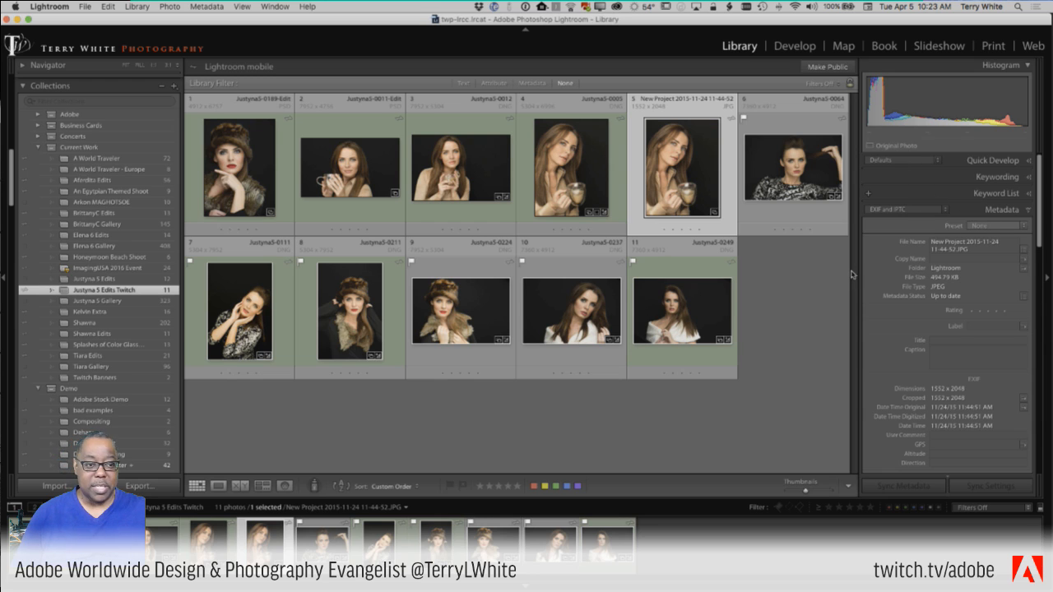
Step: Clear the selection, select the first photo, and alternate between Loupe and Grid views, finishing in Loupe view
left_click(802, 277)
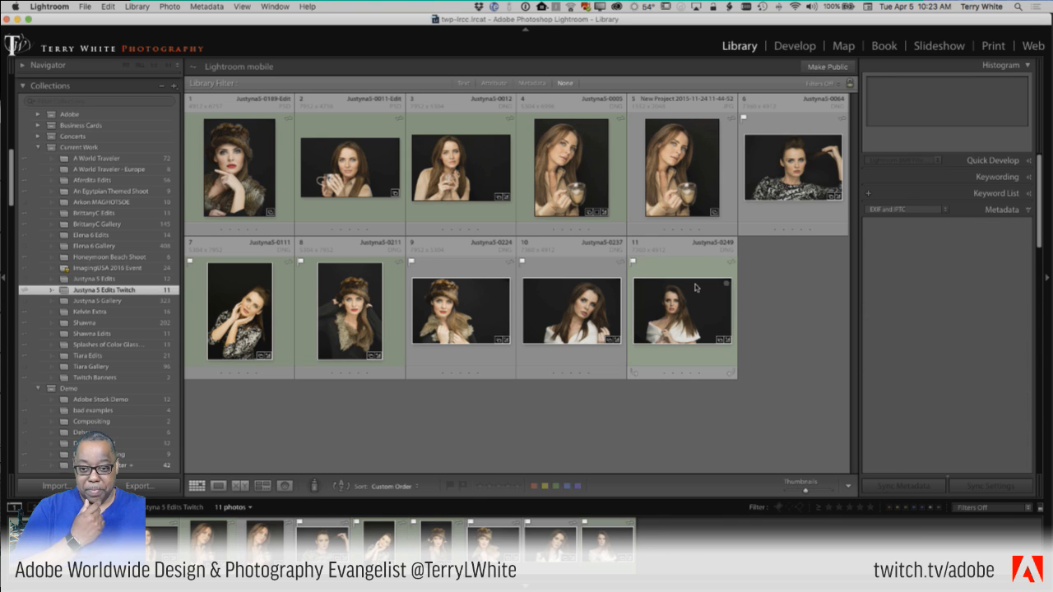
left_click(245, 191)
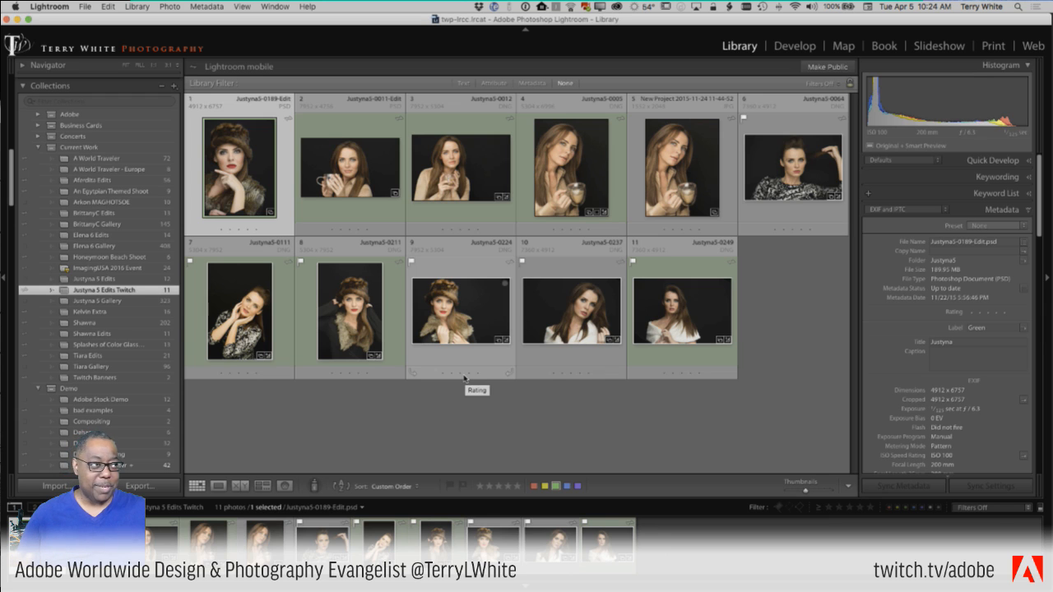
key("e")
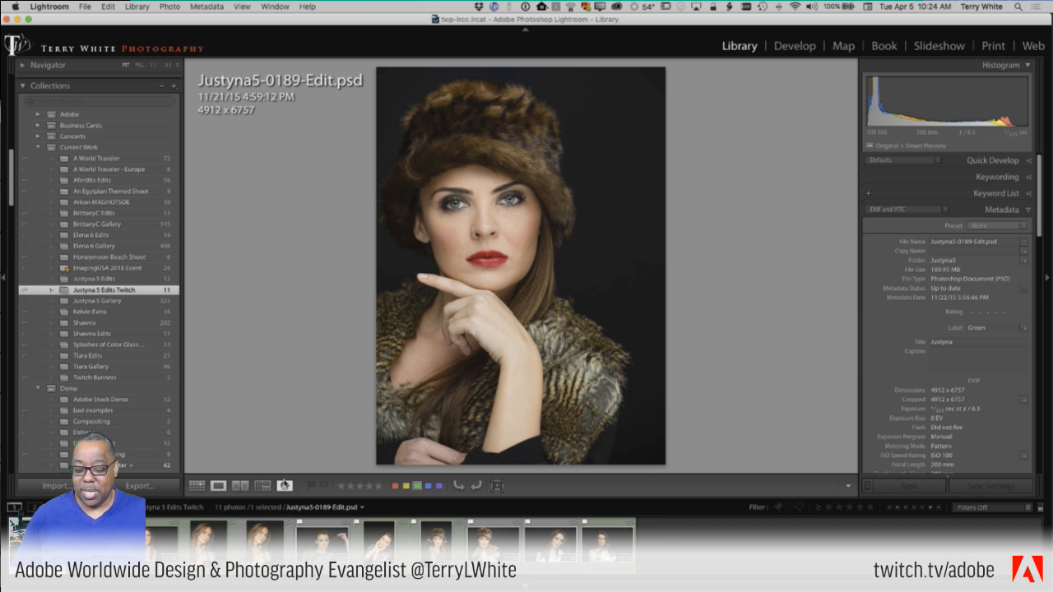
left_click(198, 489)
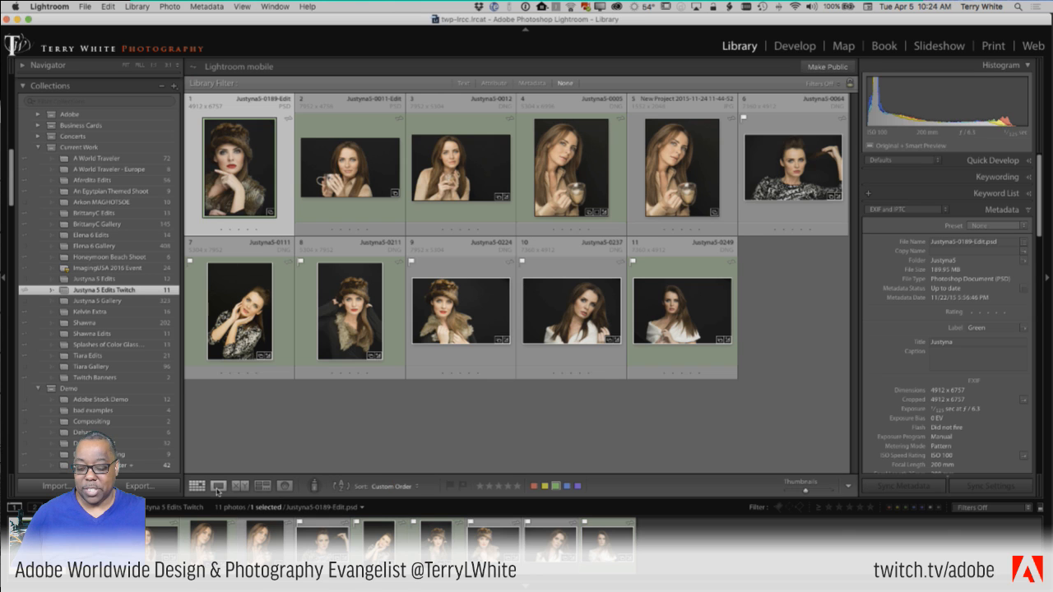
left_click(218, 487)
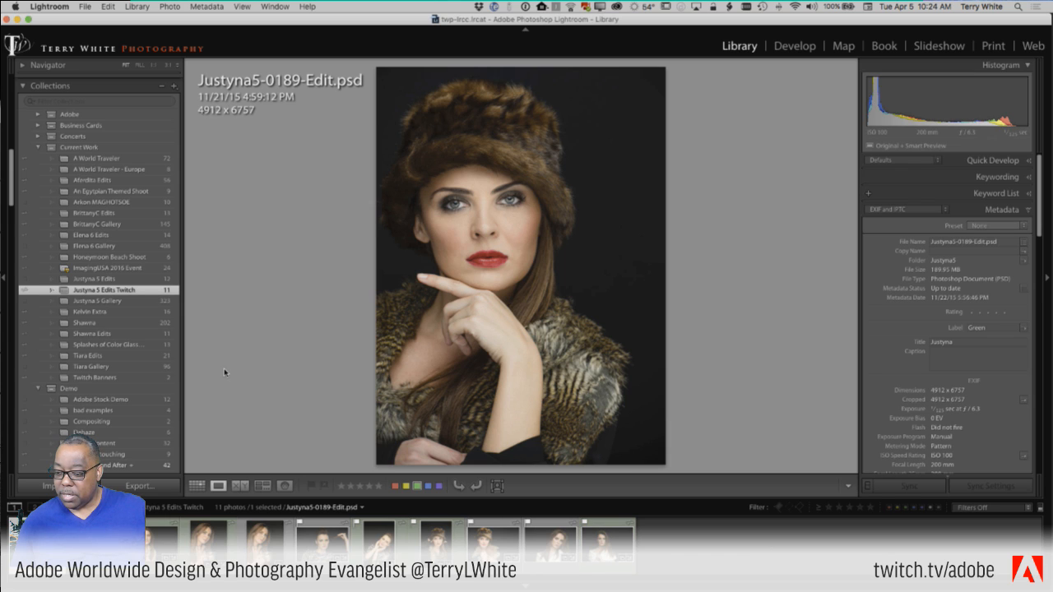
Step: Open the Tiara Edits collection from the Current Work set in Loupe view
left_click(115, 357)
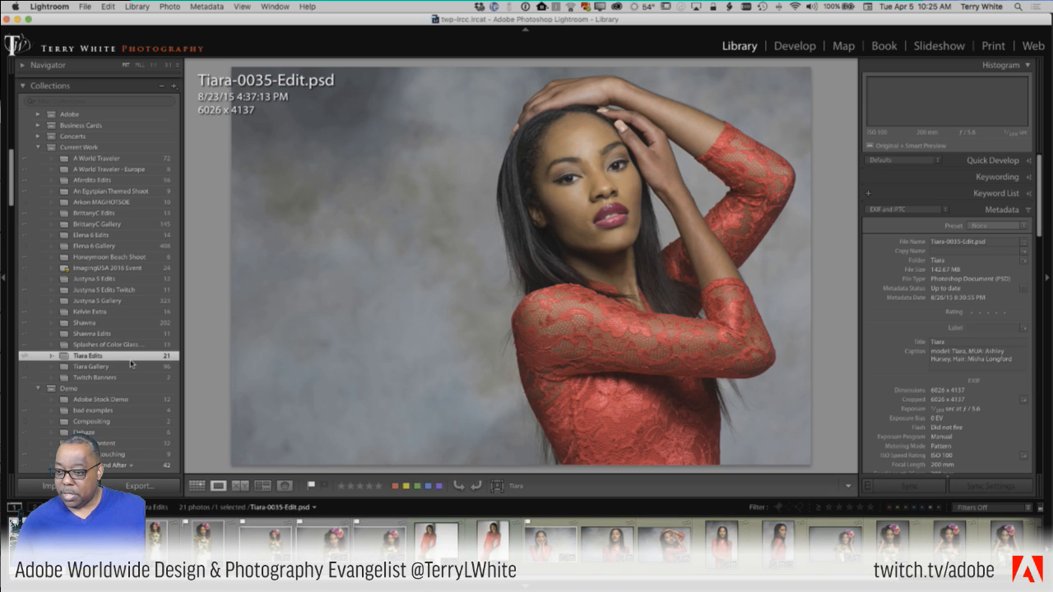
Step: Show the Elena 6 Edits collection in Grid view, and open the Elena 6 Gallery collection to browse its thumbnails
left_click(120, 237)
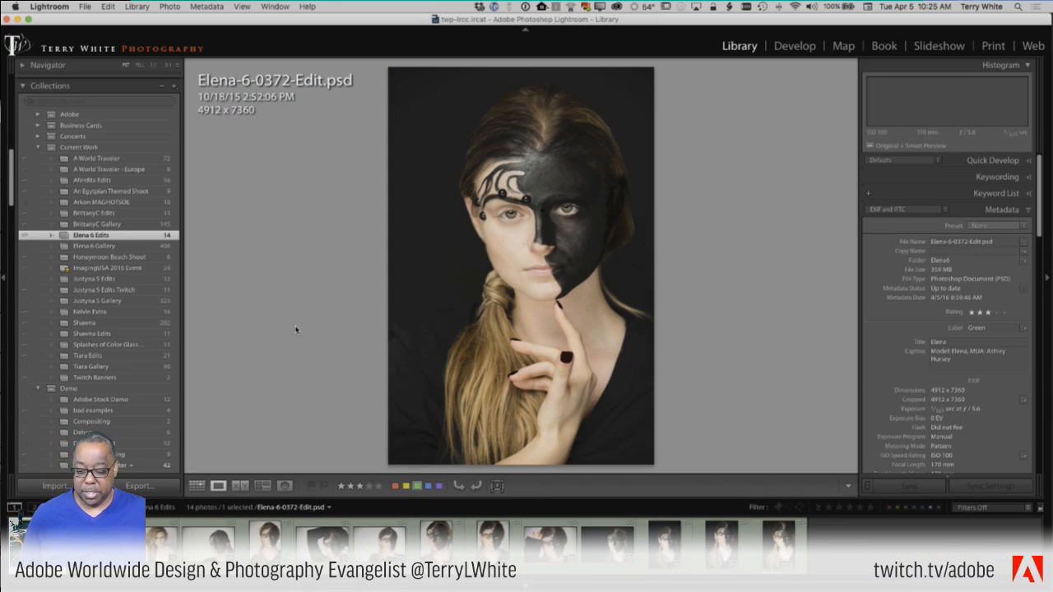
key("g")
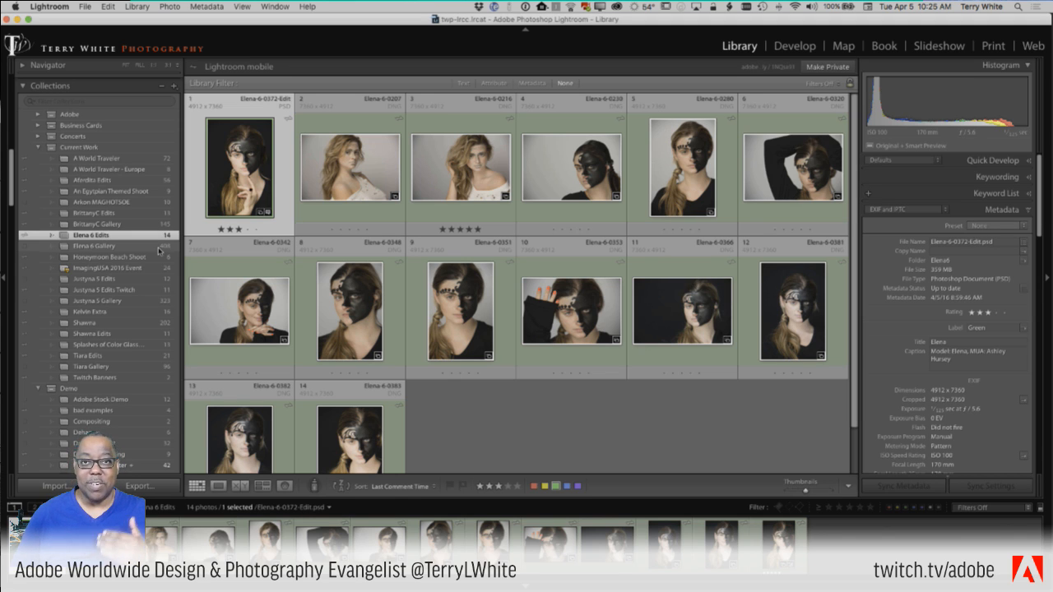
left_click(159, 246)
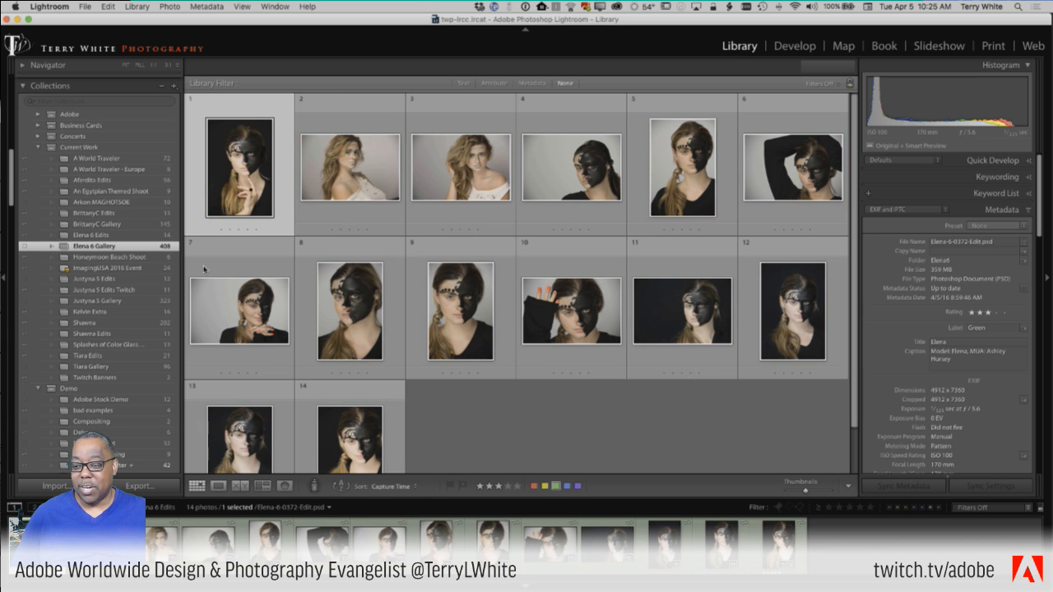
scroll(565, 327, "down", 1)
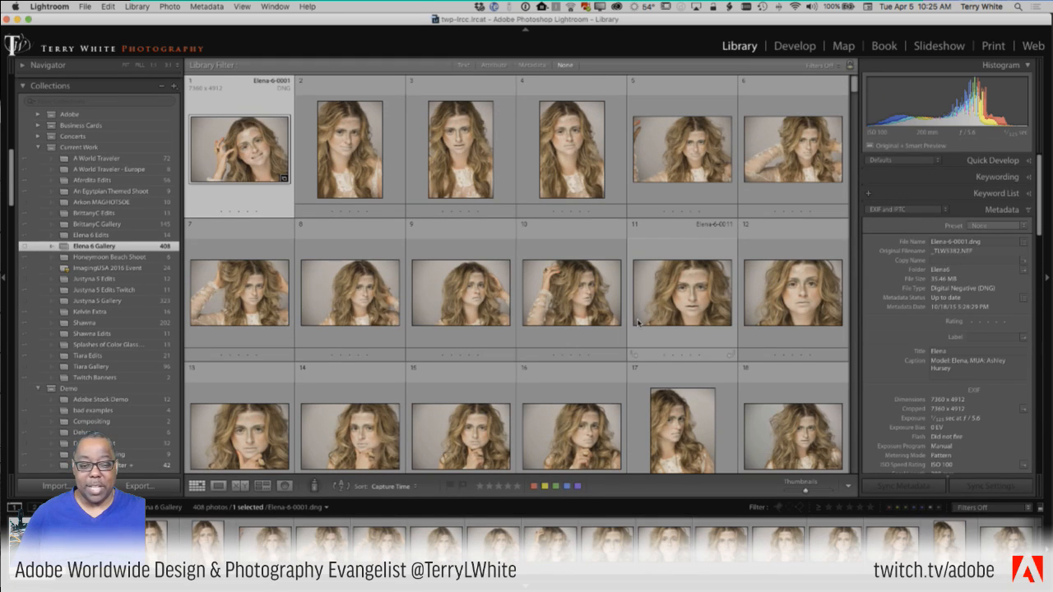
scroll(633, 329, "down", 3)
scroll(633, 329, "down", 6)
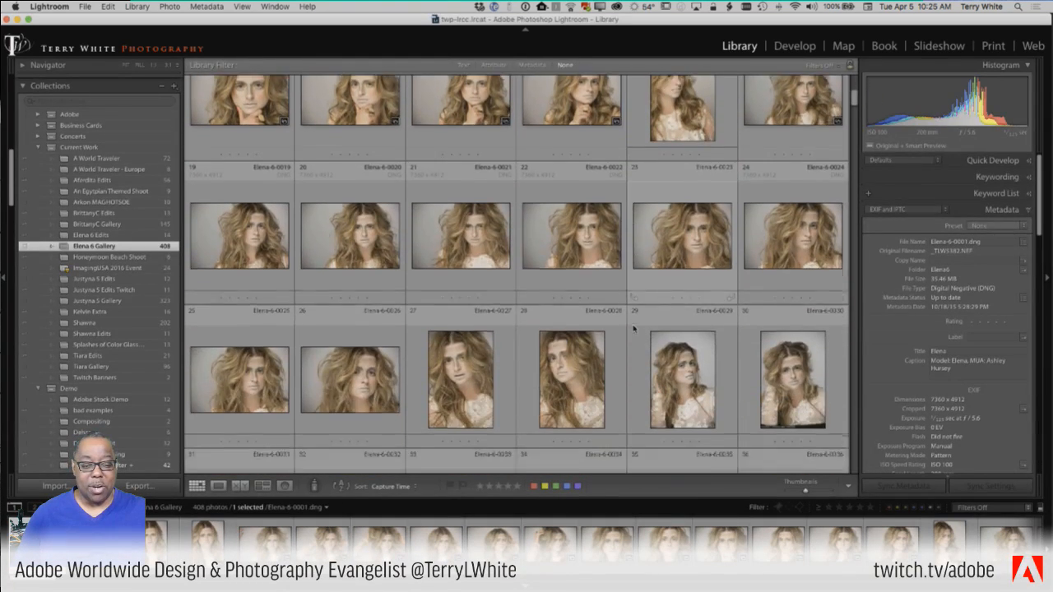
scroll(633, 327, "up", 8)
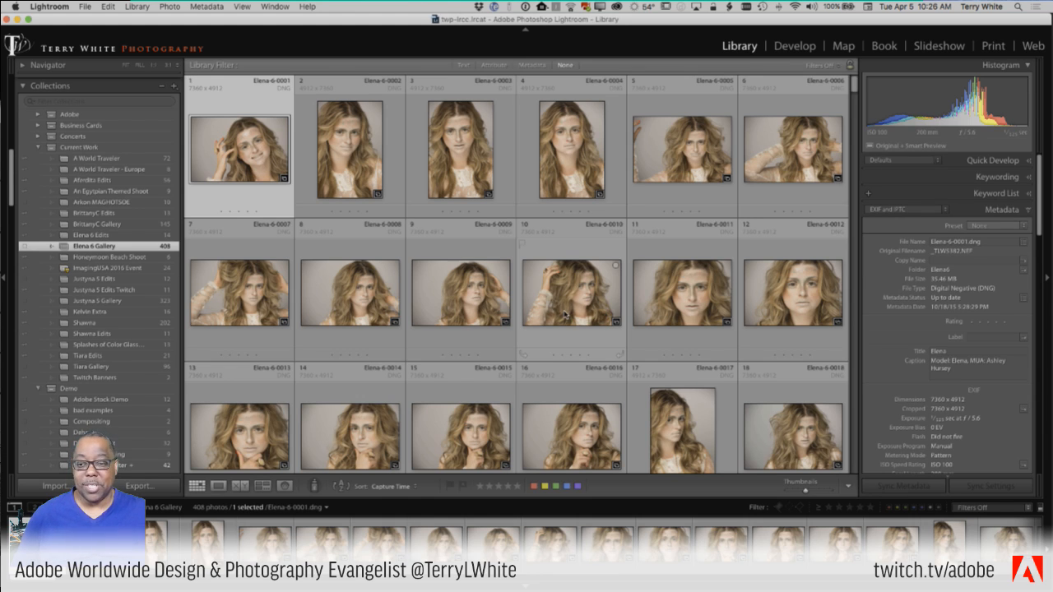
Step: Open the gallery's first photo in Loupe view, advance to Elena-6-0002, and assign it the green color label
key("e")
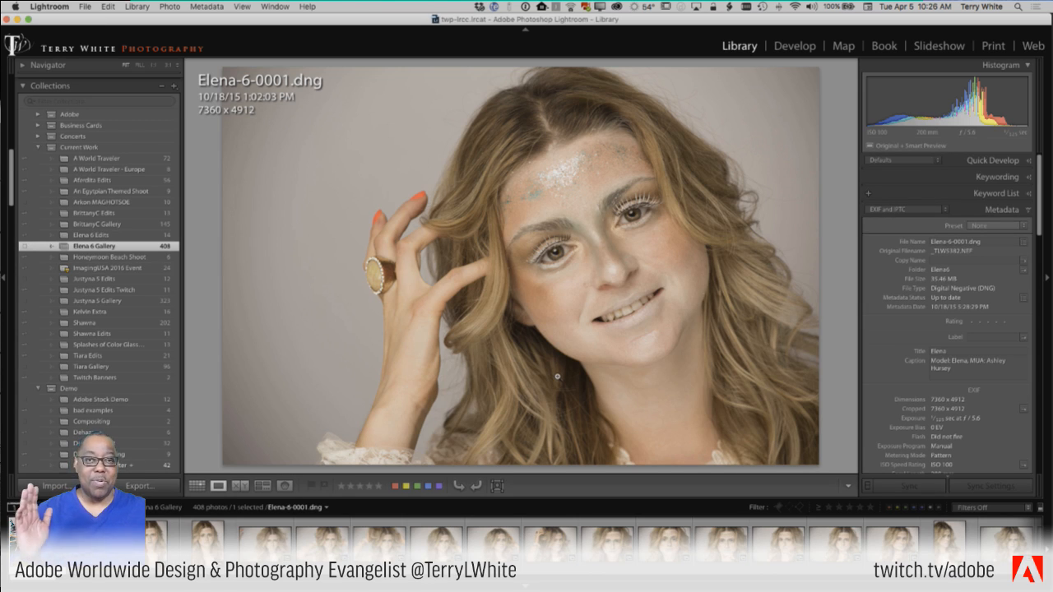
key("Right")
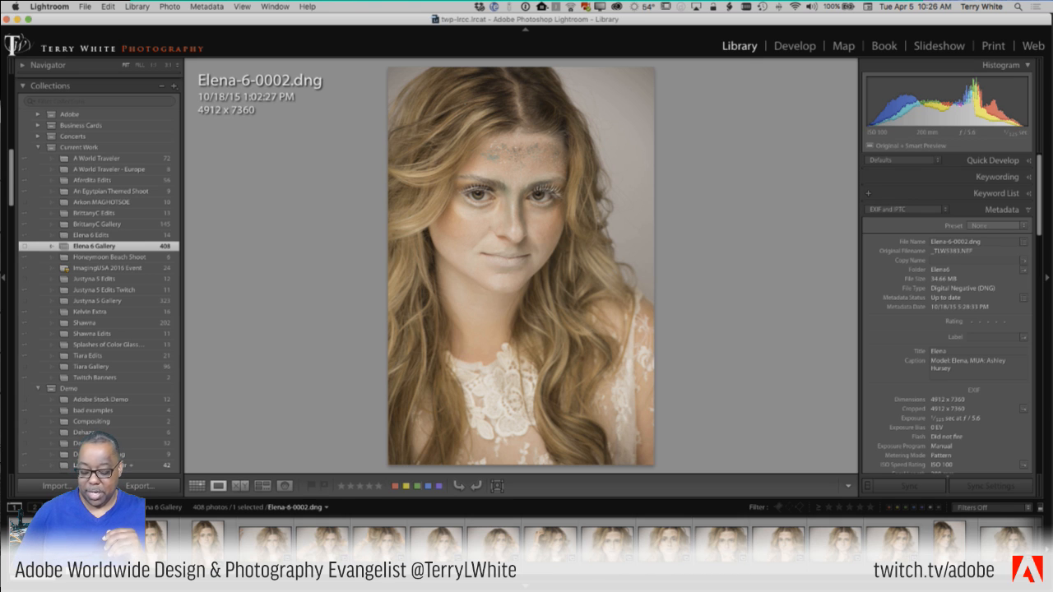
key("8")
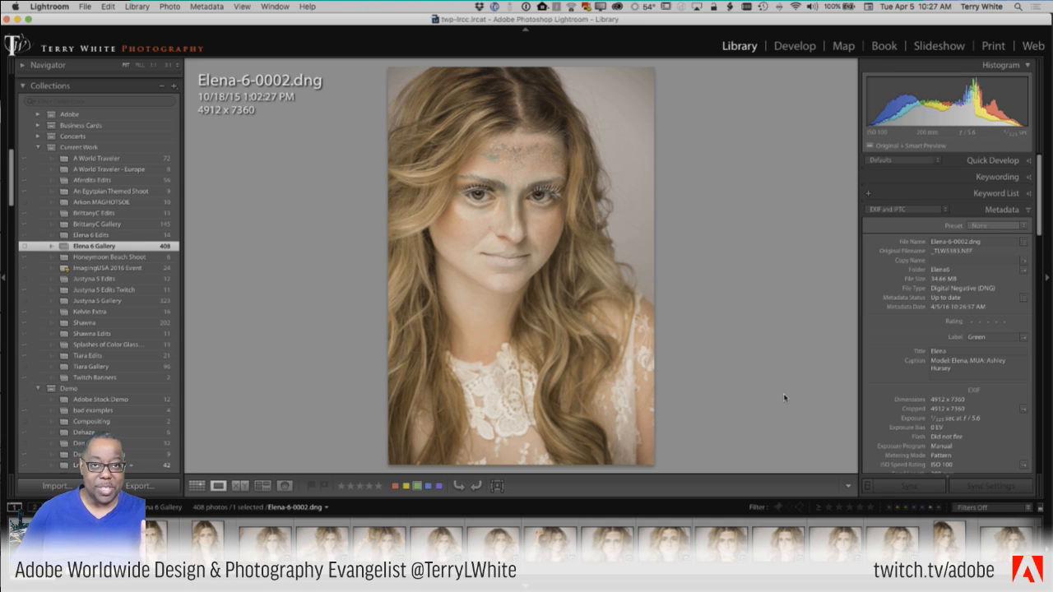
Step: Advance past Elena-6-0003 and flag Elena-6-0004 and Elena-6-0005 as rejected
key("Right")
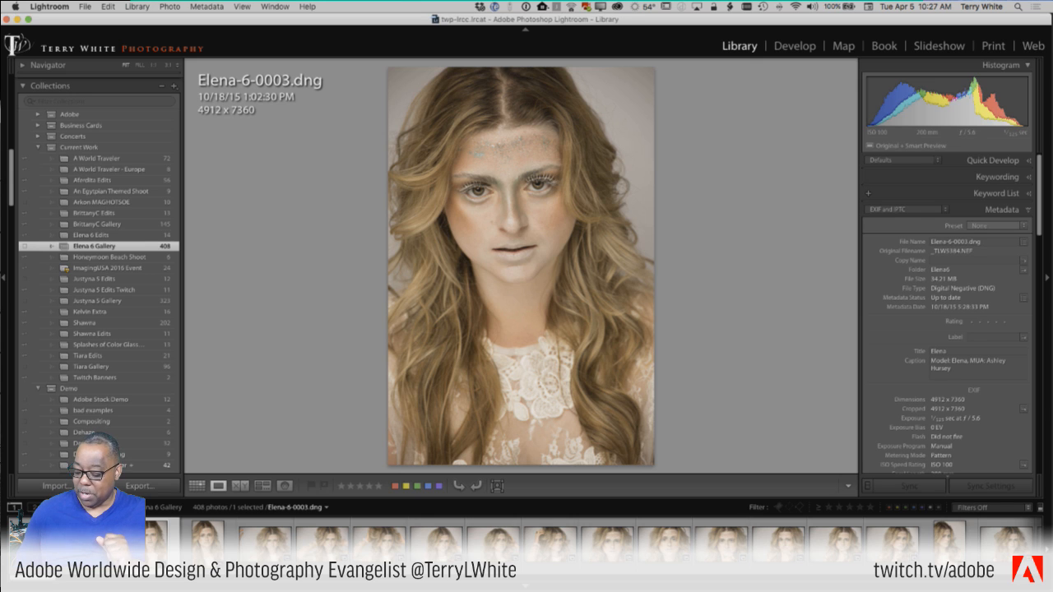
key("a")
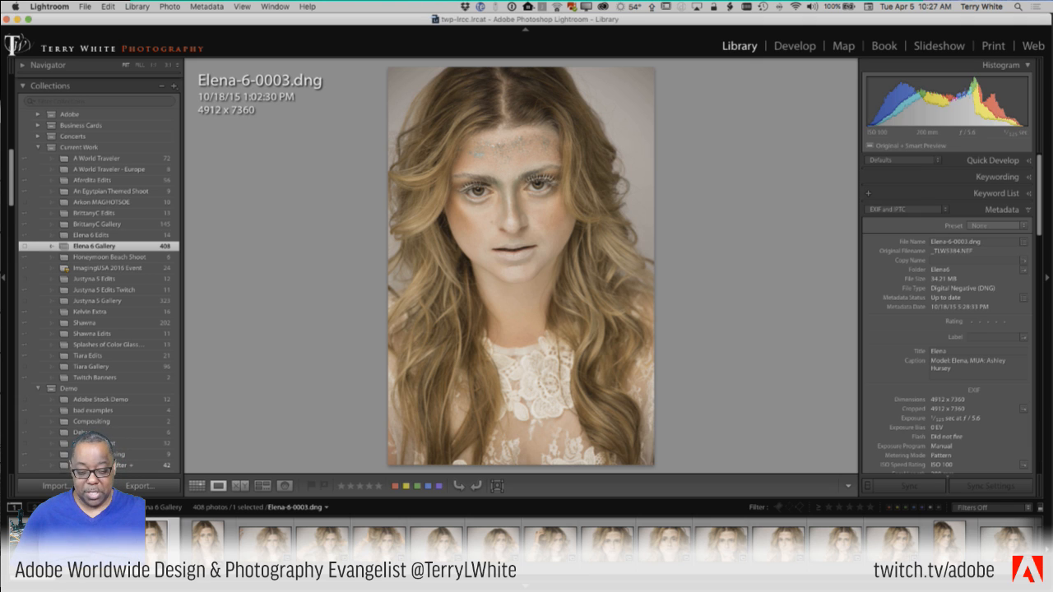
key("Right")
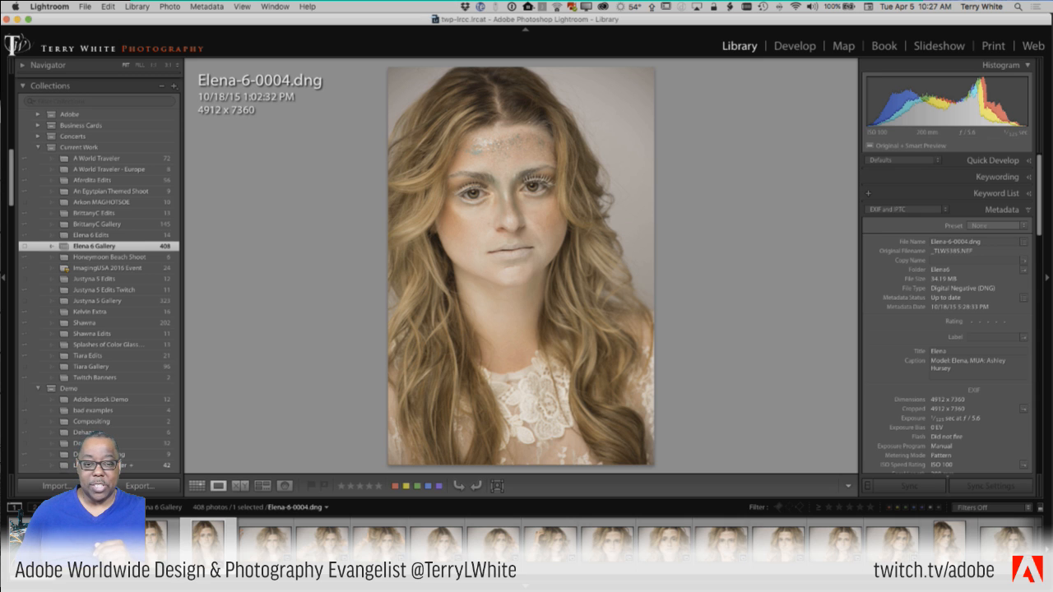
key("x")
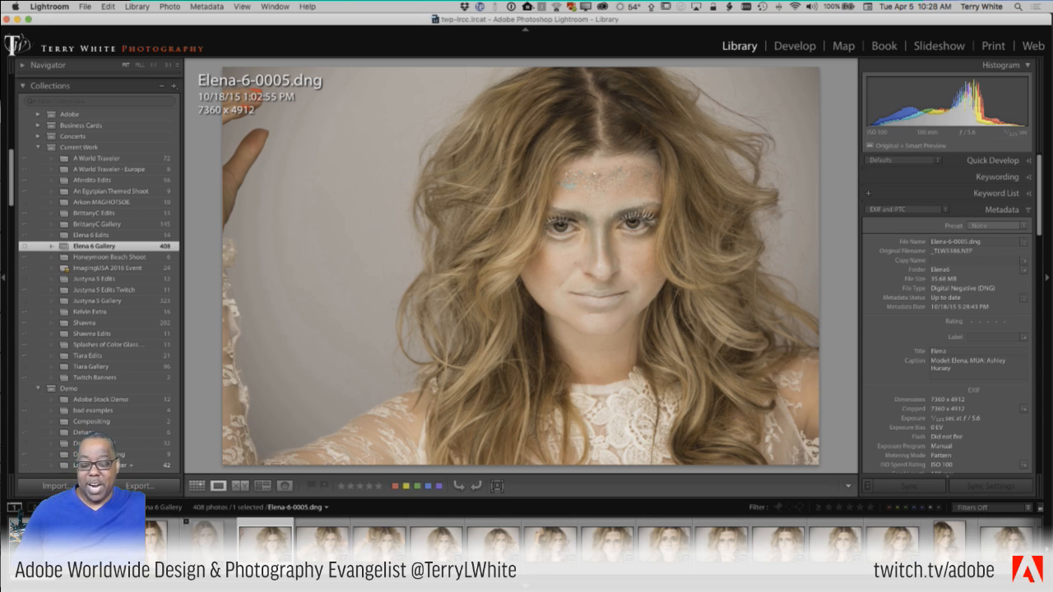
key("x")
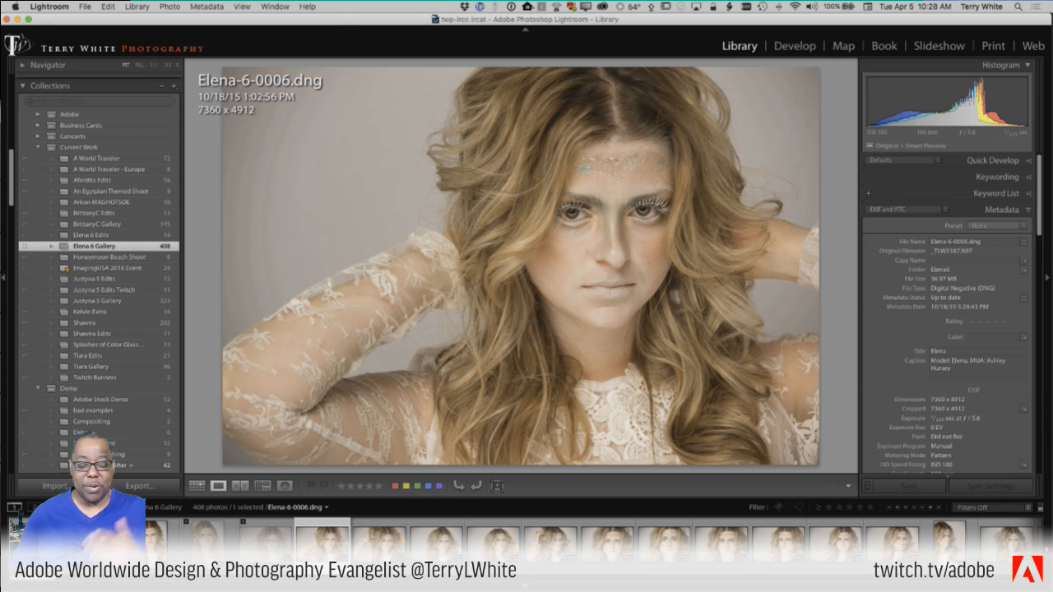
Step: Rate Elena-6-0007 three stars and flag Elena-6-0009 as rejected, finishing in Grid view
key("Right")
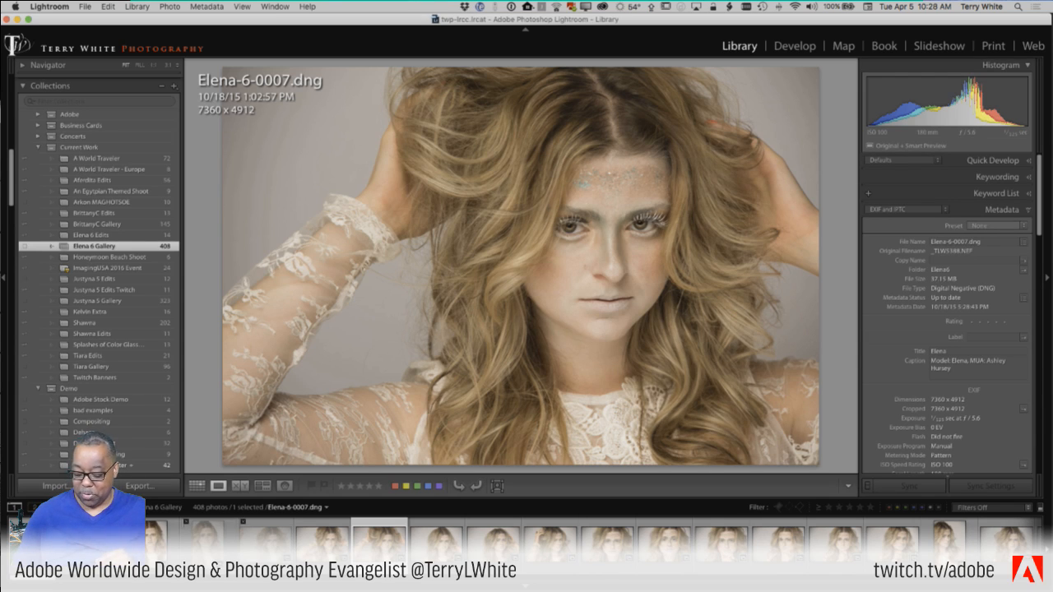
key("3")
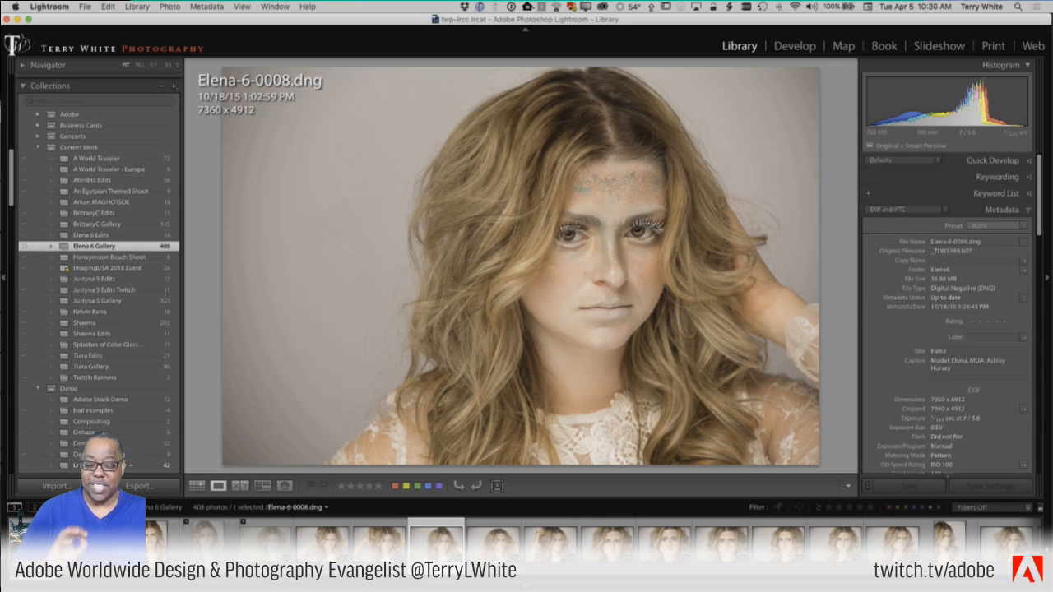
key("Right")
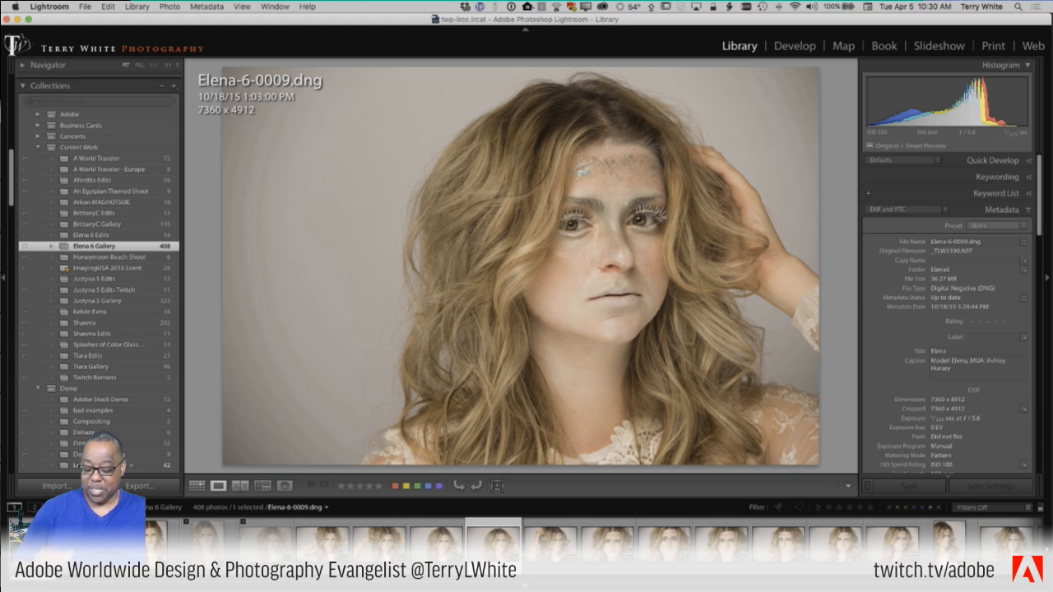
key("x")
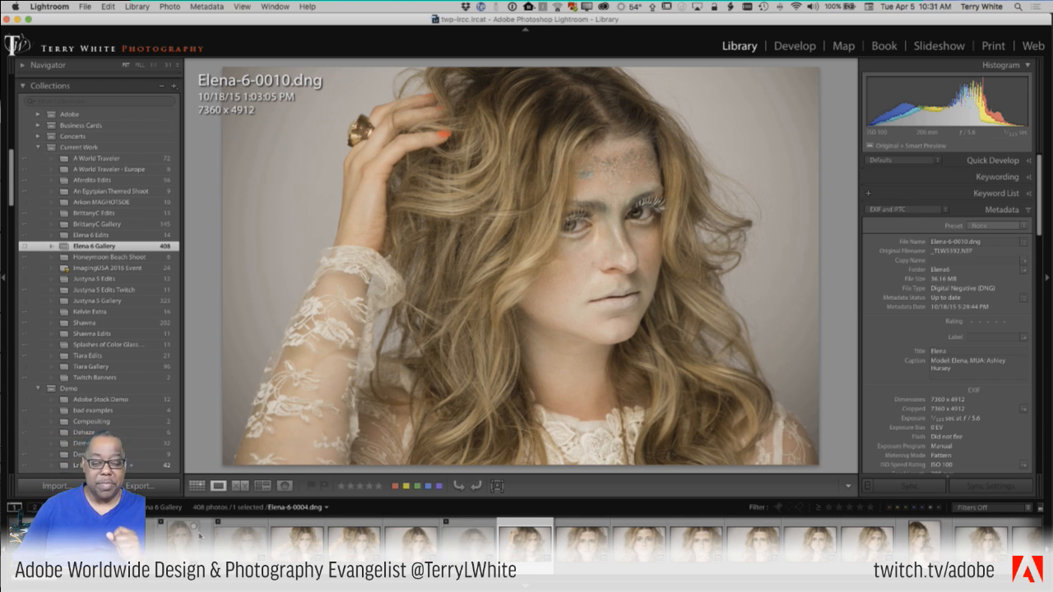
key("Caps_Lock")
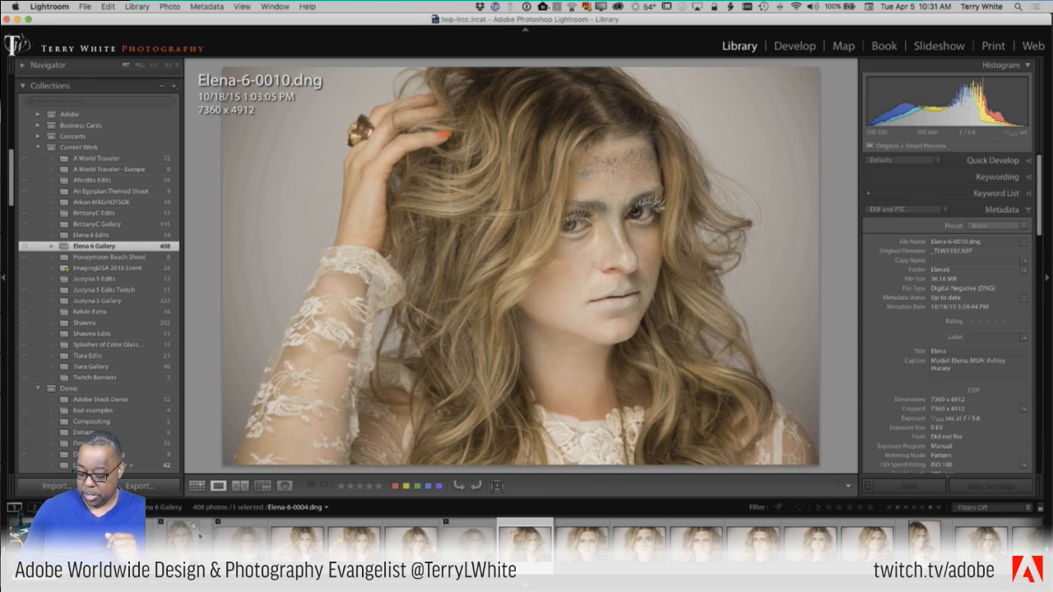
key("g")
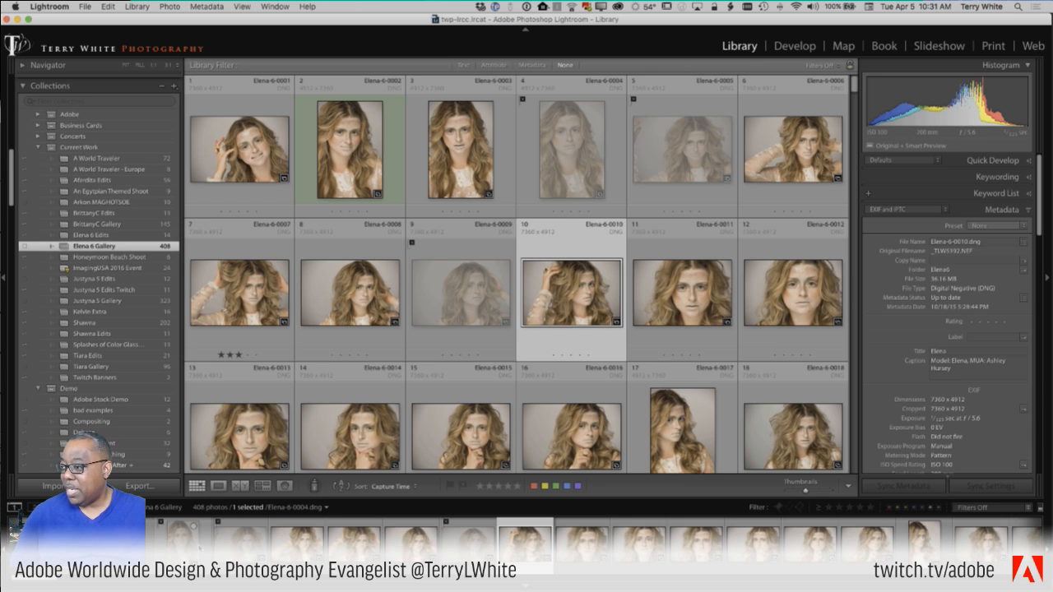
key("F11")
key("F11")
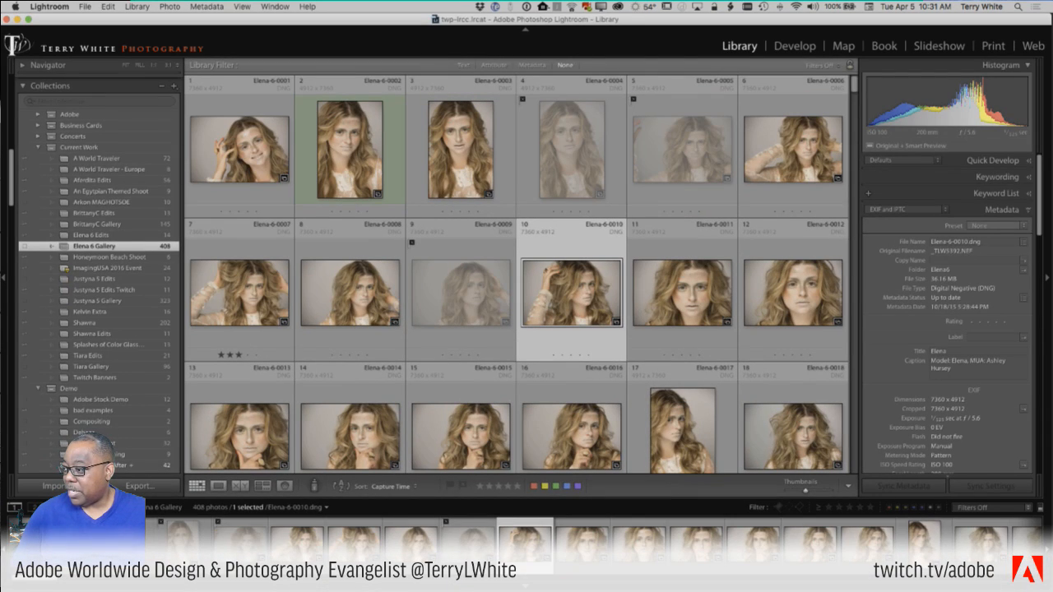
key("super+comma")
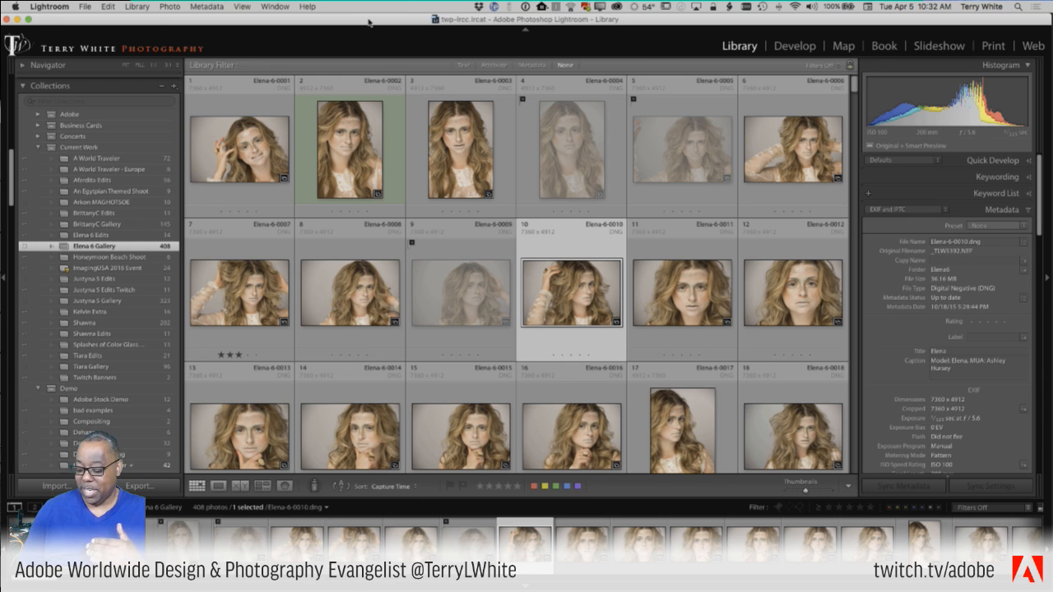
Step: Hide both side panels to enlarge the photo grid and restore them, twice in a row
key("Tab")
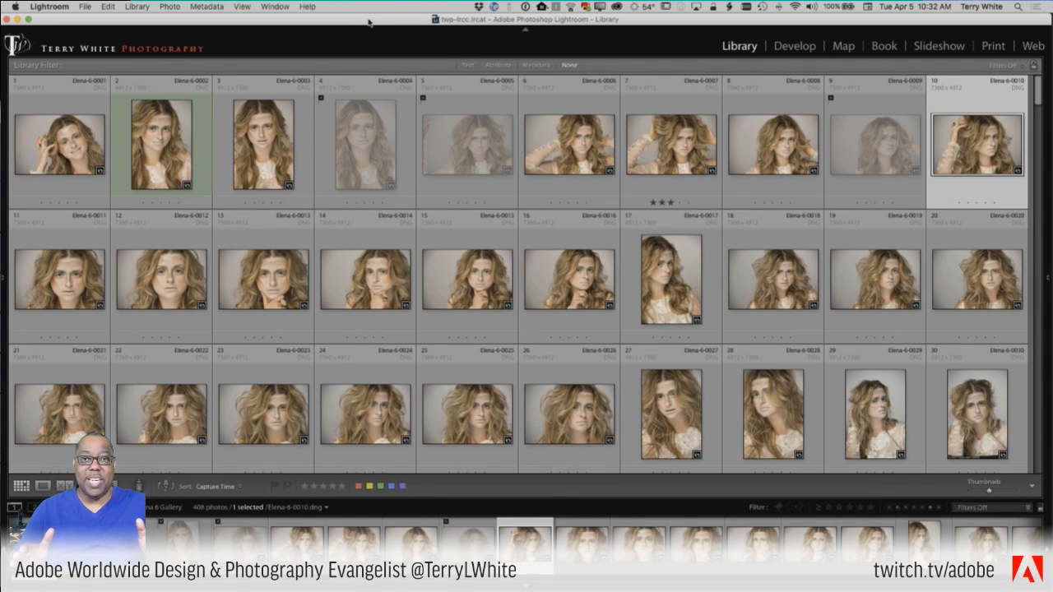
key("Tab")
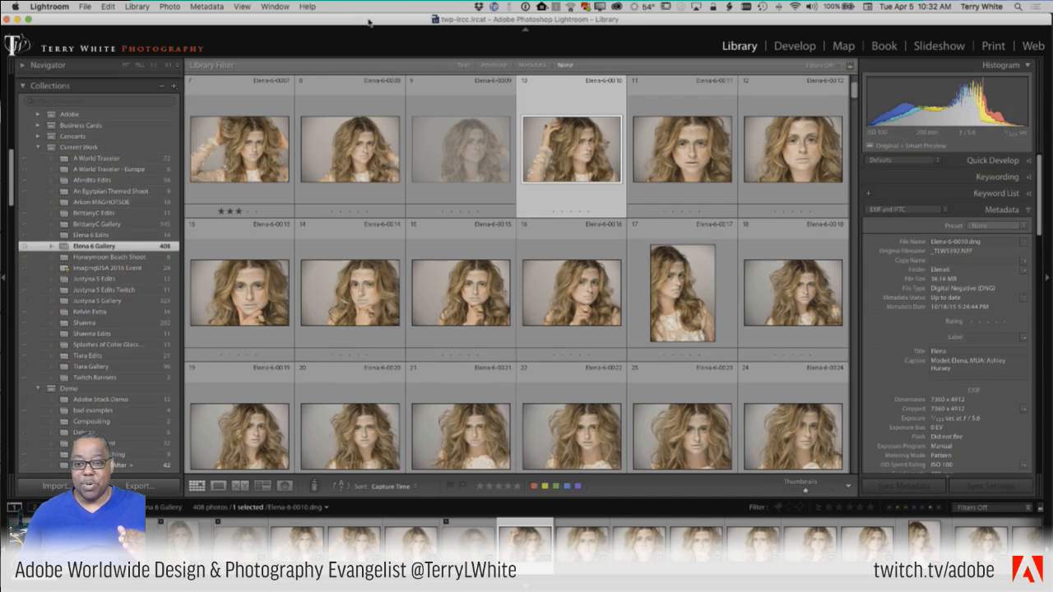
key("Tab")
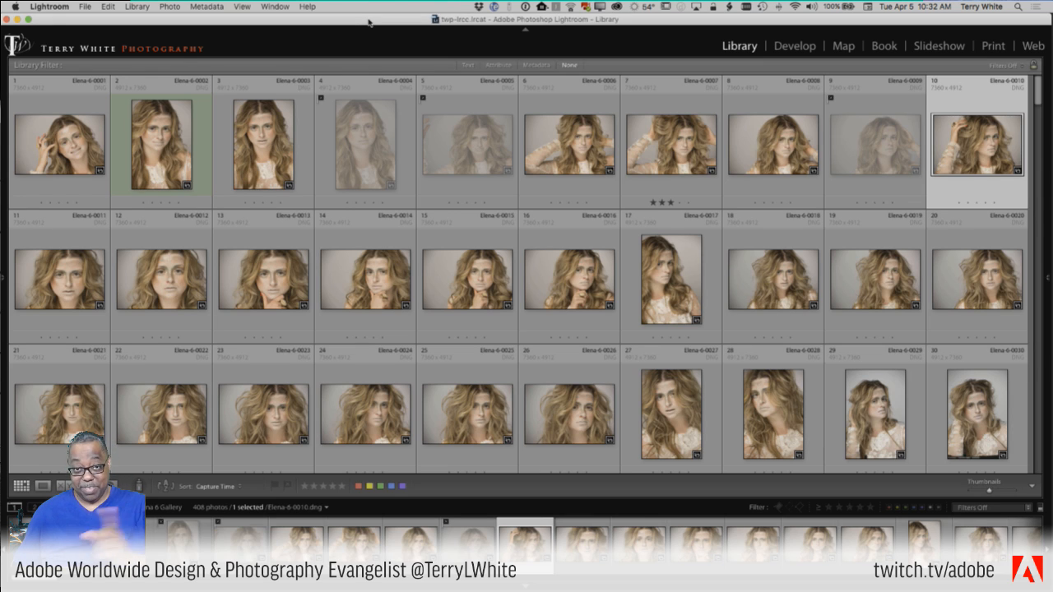
key("Tab")
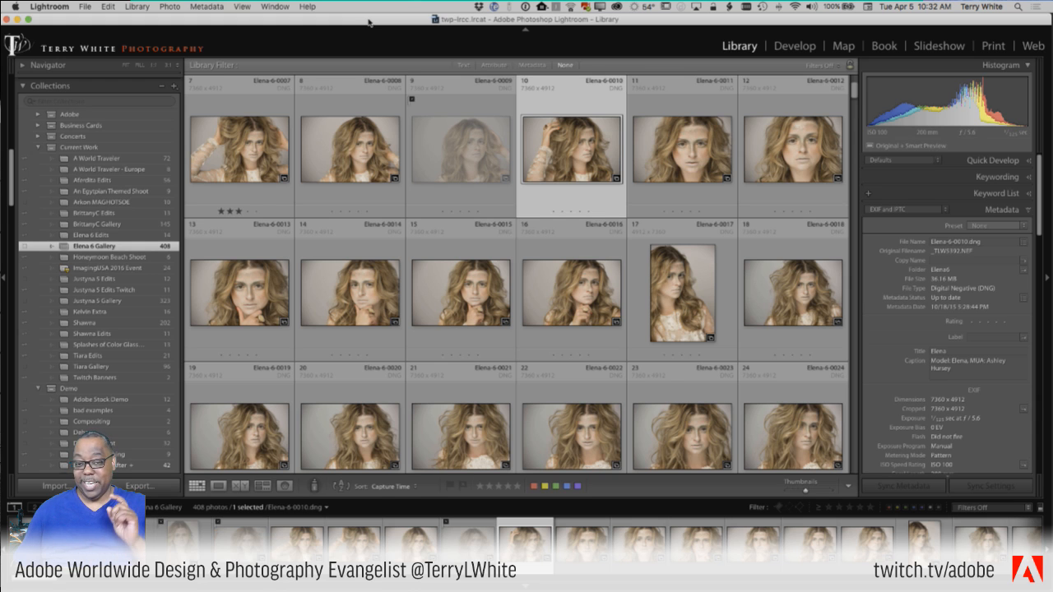
Step: Hide all surrounding panels and restore them, and repeat by hiding the side panels first before hiding and restoring everything
key("shift+Tab")
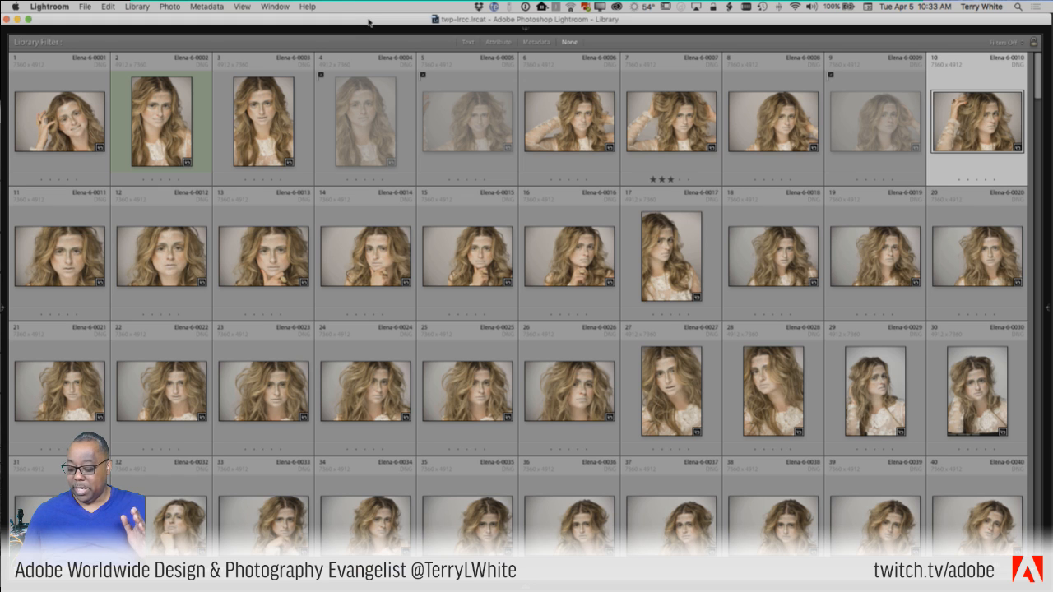
key("shift+Tab")
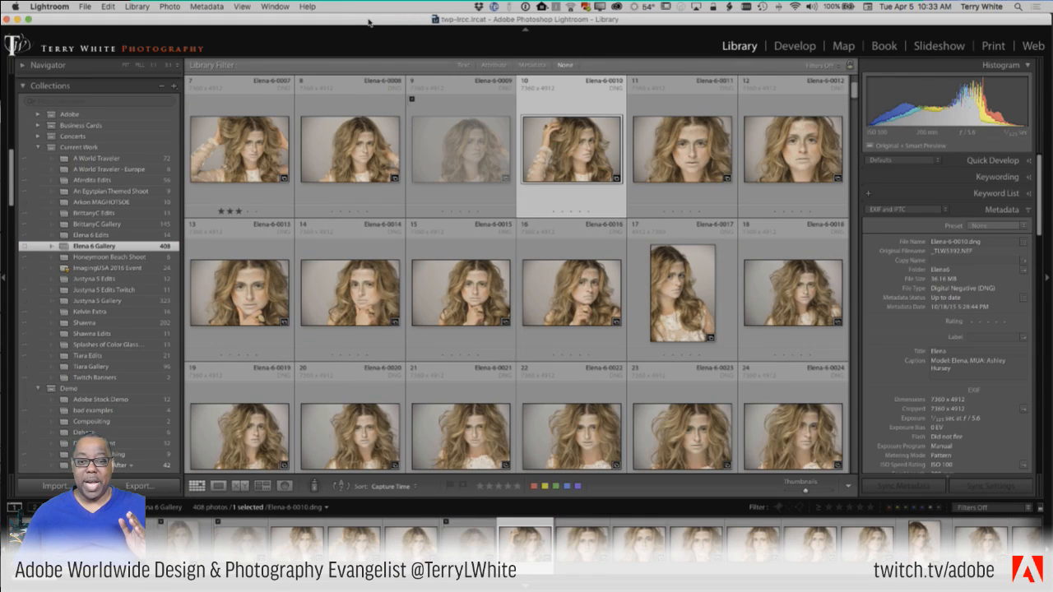
key("Tab")
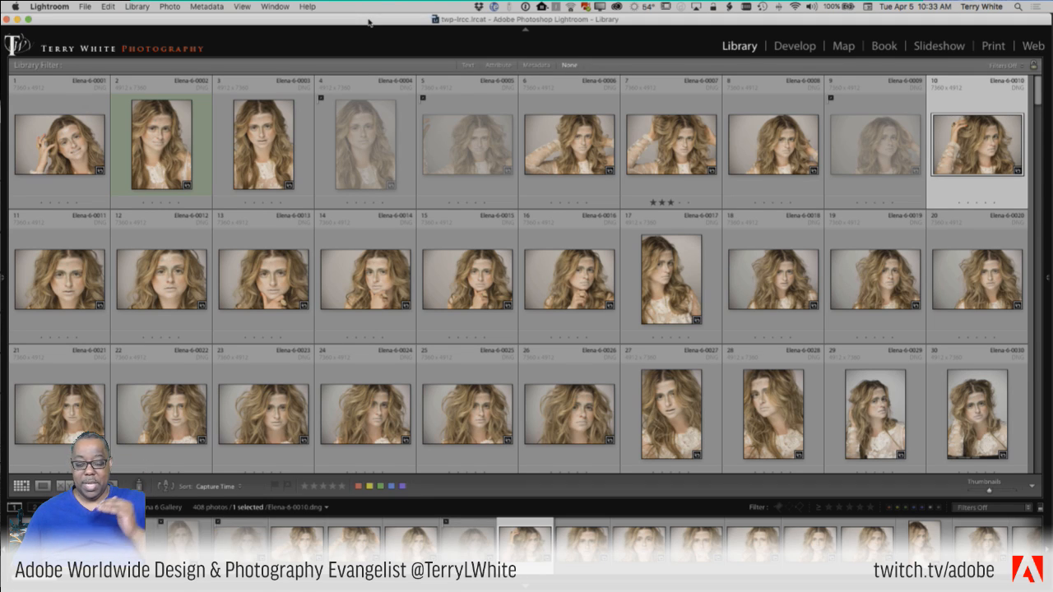
key("shift+Tab")
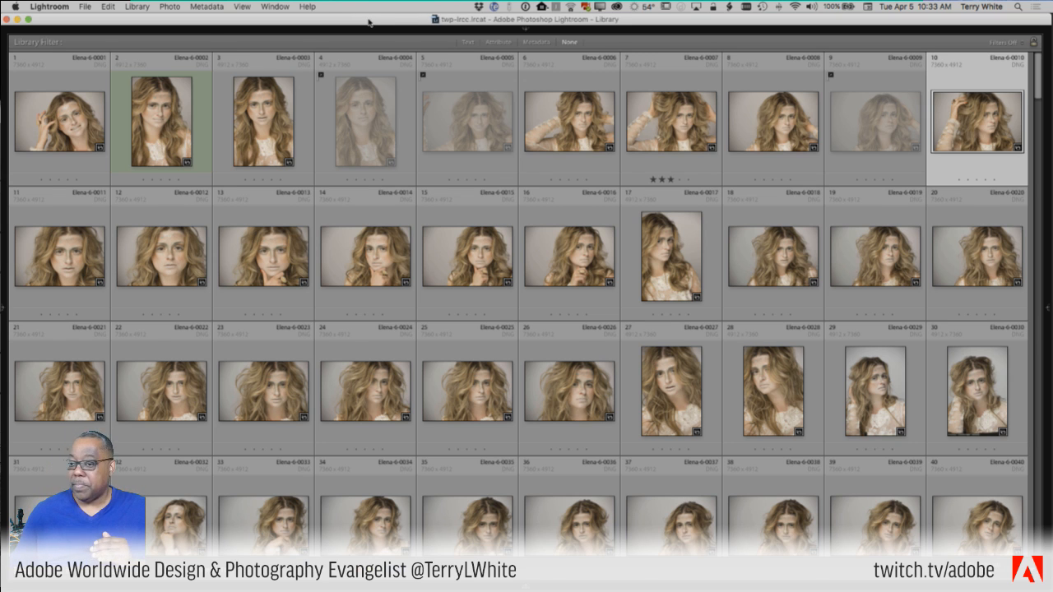
key("shift+Tab")
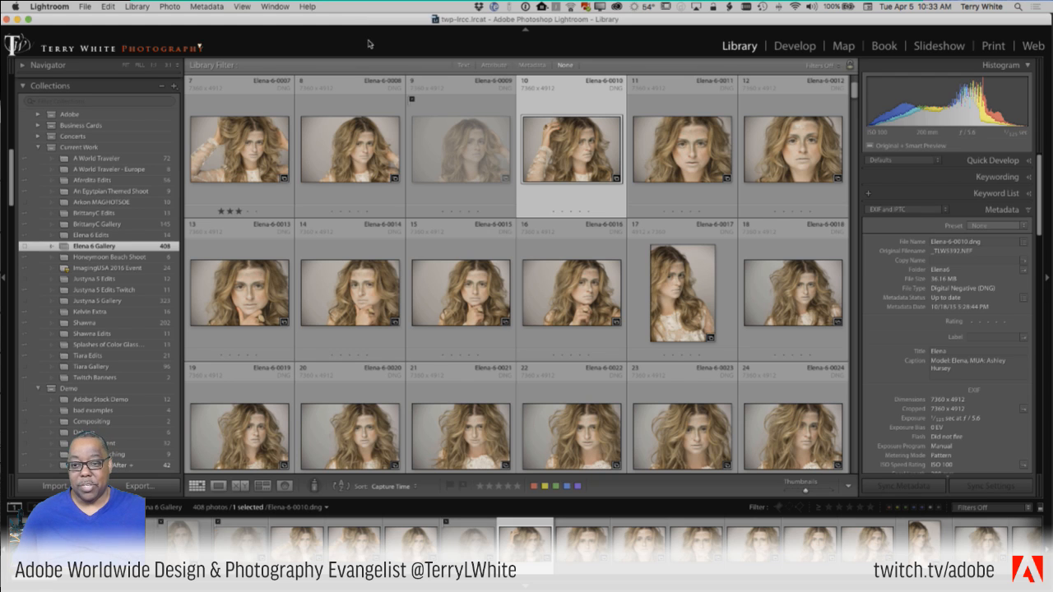
Step: Open the three-star photo Elena-6-0007 in Loupe view, preview it full screen, and advance to the next photo
left_click(256, 151)
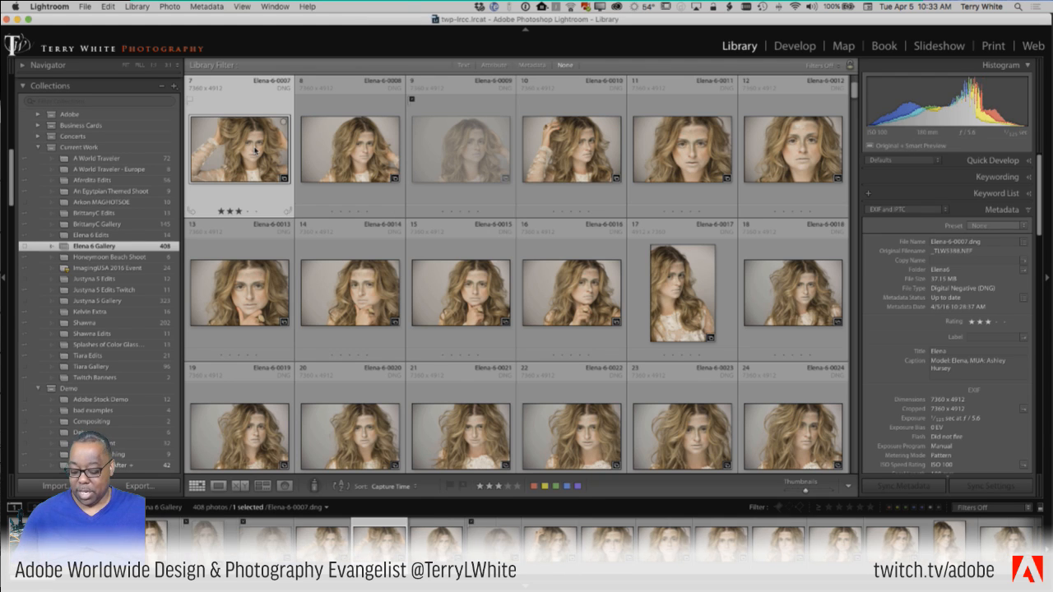
double_click(256, 151)
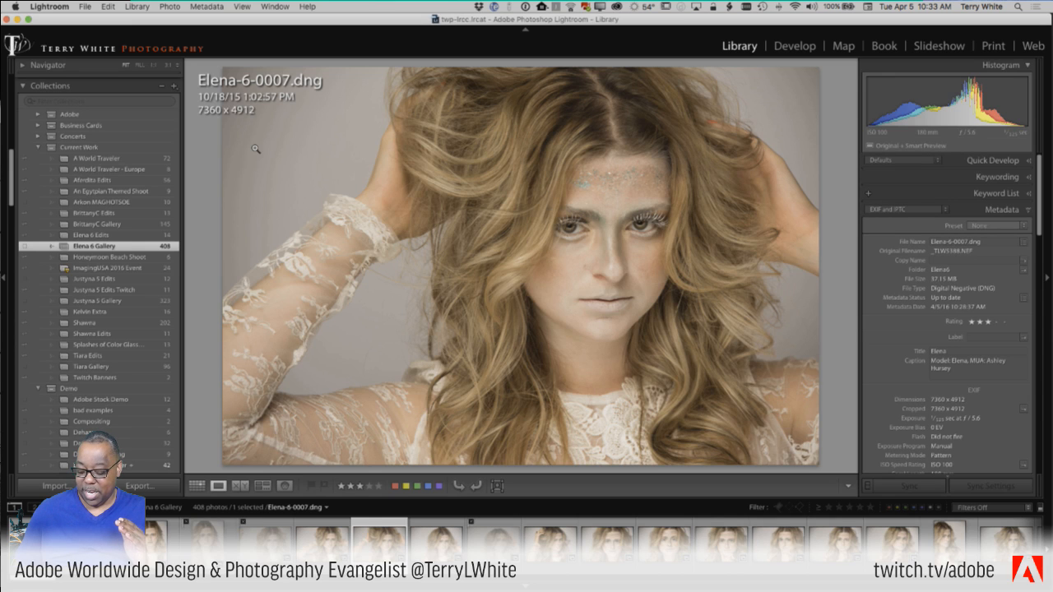
key("f")
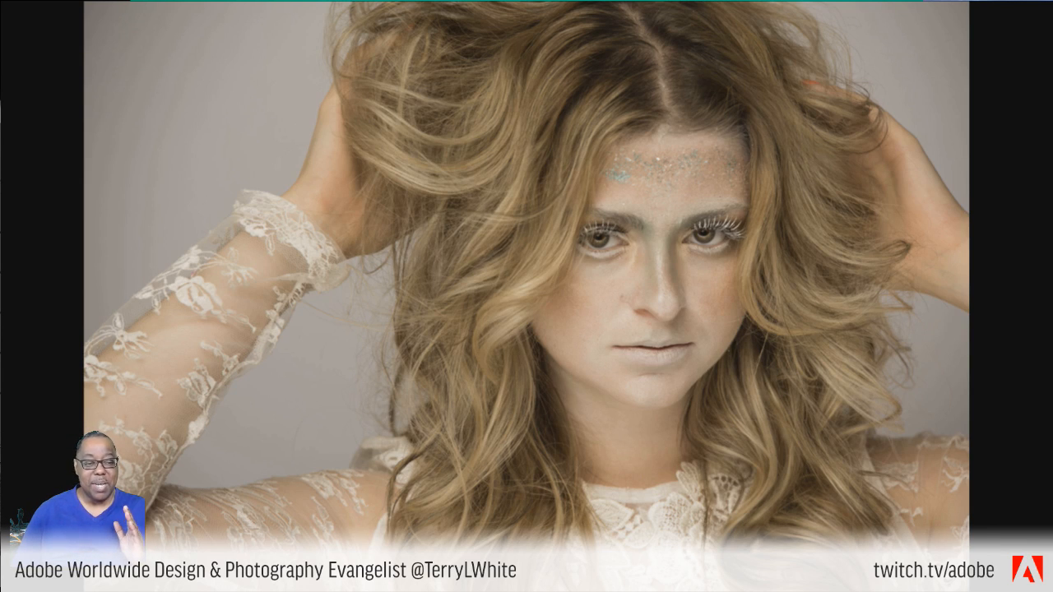
key("Right")
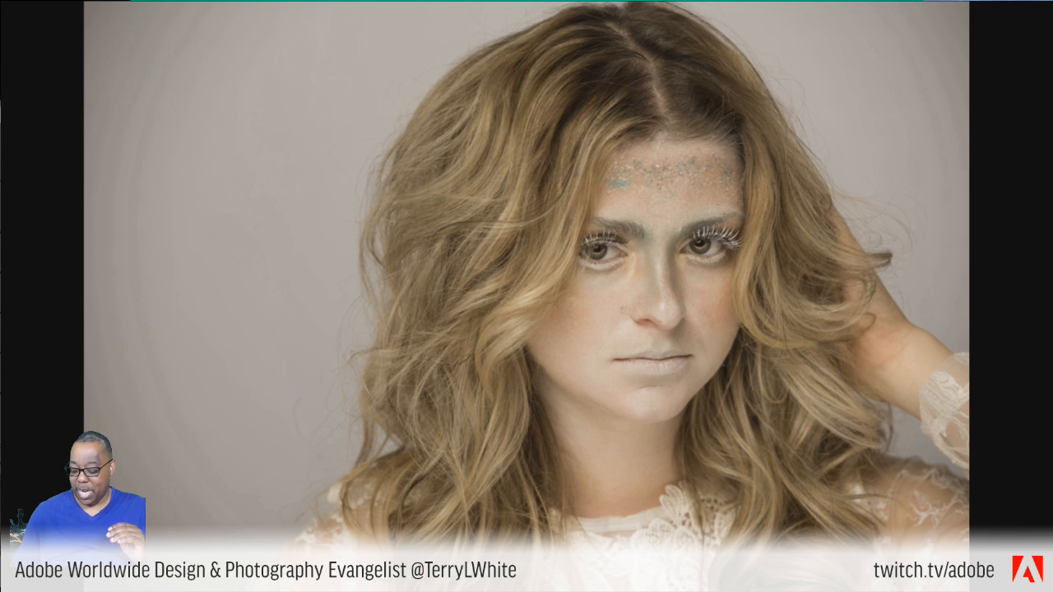
Step: Leave the full-screen preview and browse forward through the gallery to the painted-face photo Elena-6-0232
key("f")
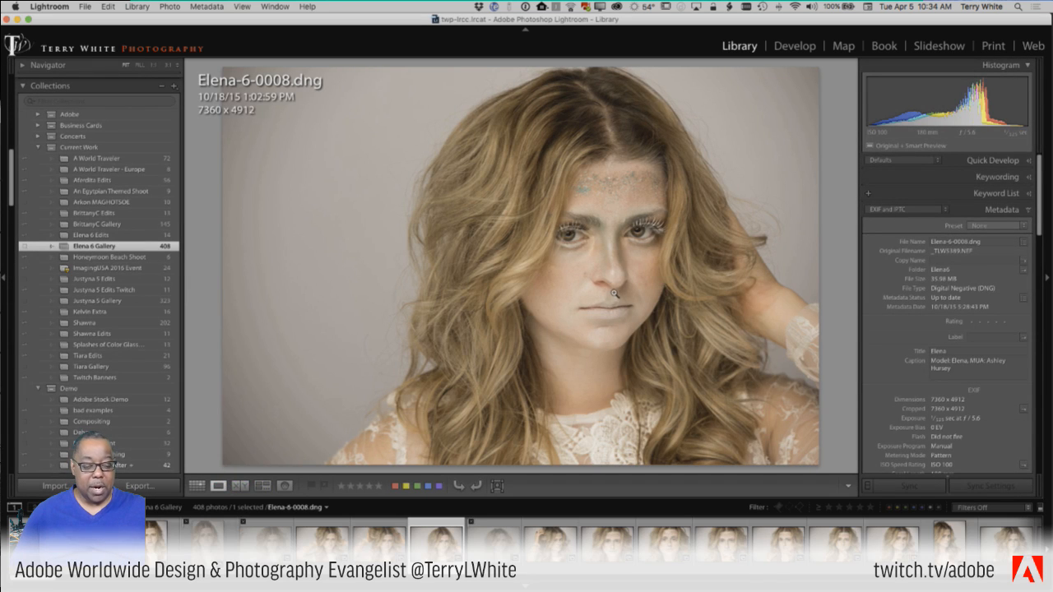
left_click(721, 531)
key("Right")
key("Right")
key("Right")
key("Right")
key("Right")
key("Right")
key("Right")
key("Right")
key("Right")
key("Right")
key("Right")
key("Right")
key("Right")
key("Right")
key("Right")
key("Right")
key("Right")
key("Right")
key("Right")
key("Right")
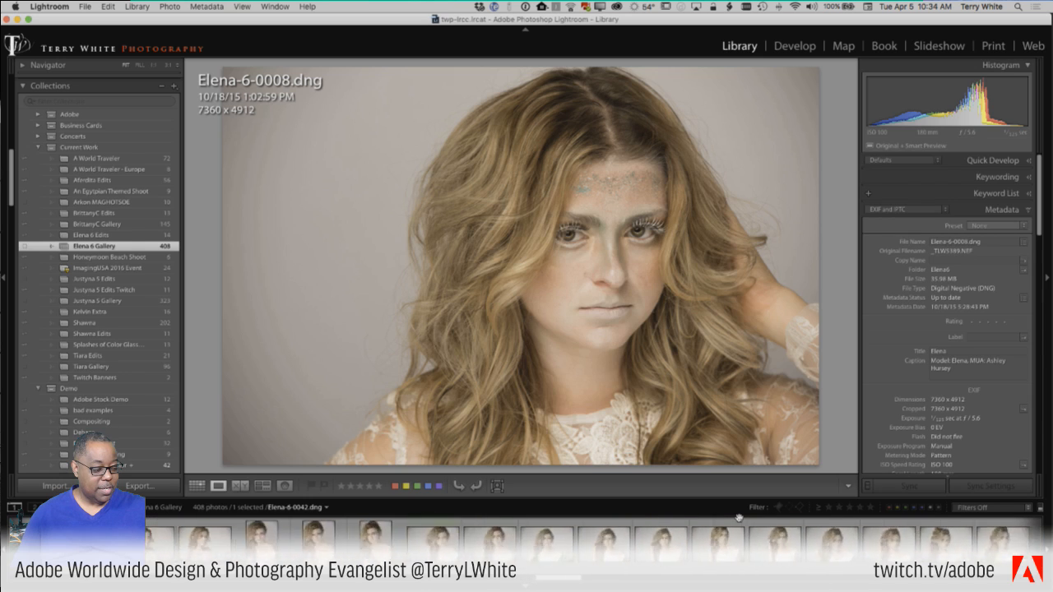
left_click(740, 540)
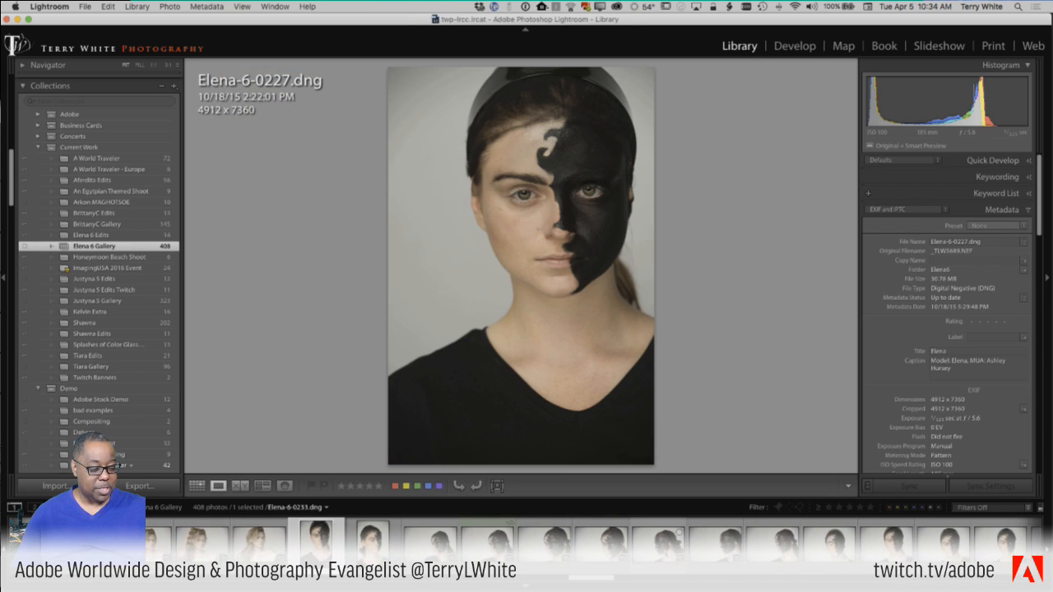
left_click(600, 543)
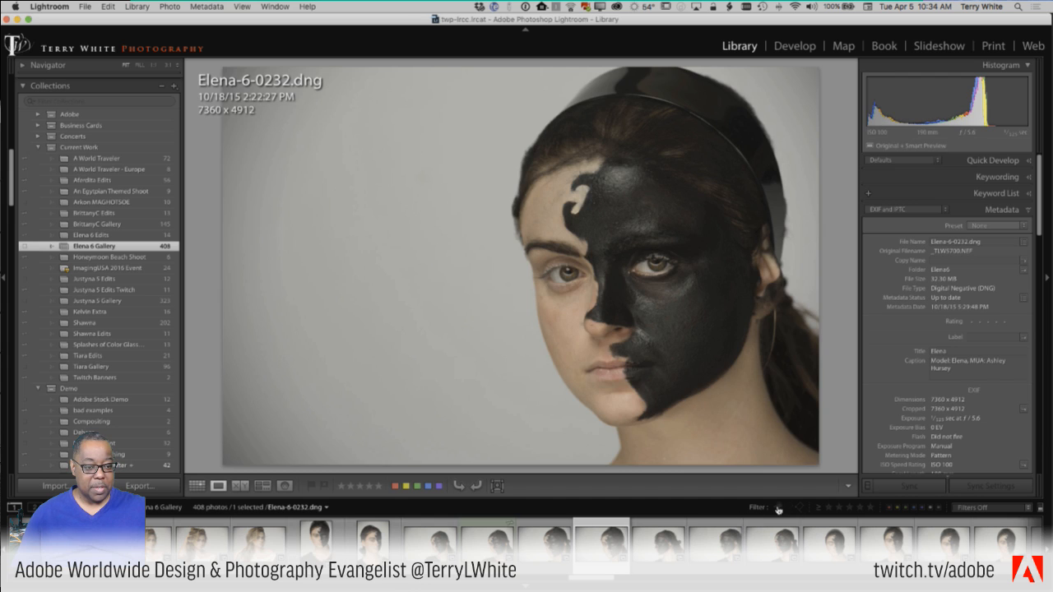
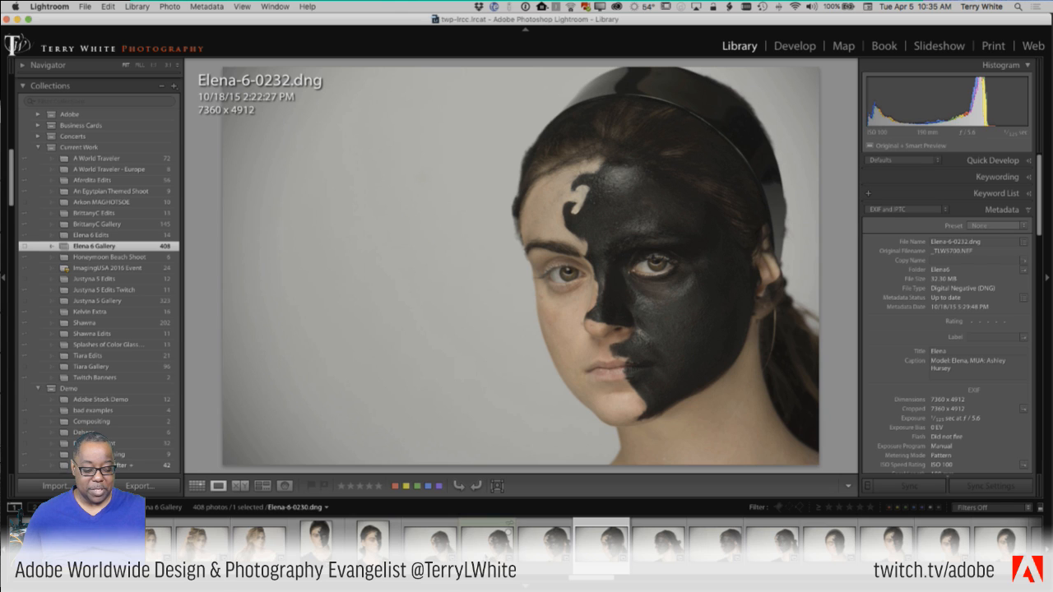
Step: Add Elena-6-0230 to the selection and show both photos in Compare view with the side panels hidden
left_click(487, 541, "super")
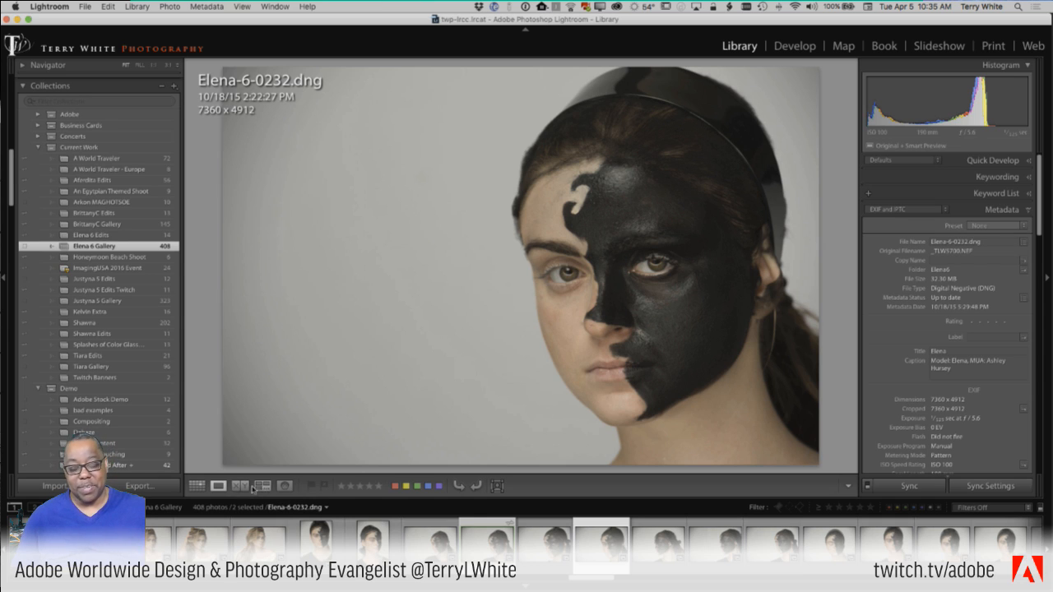
left_click(241, 486)
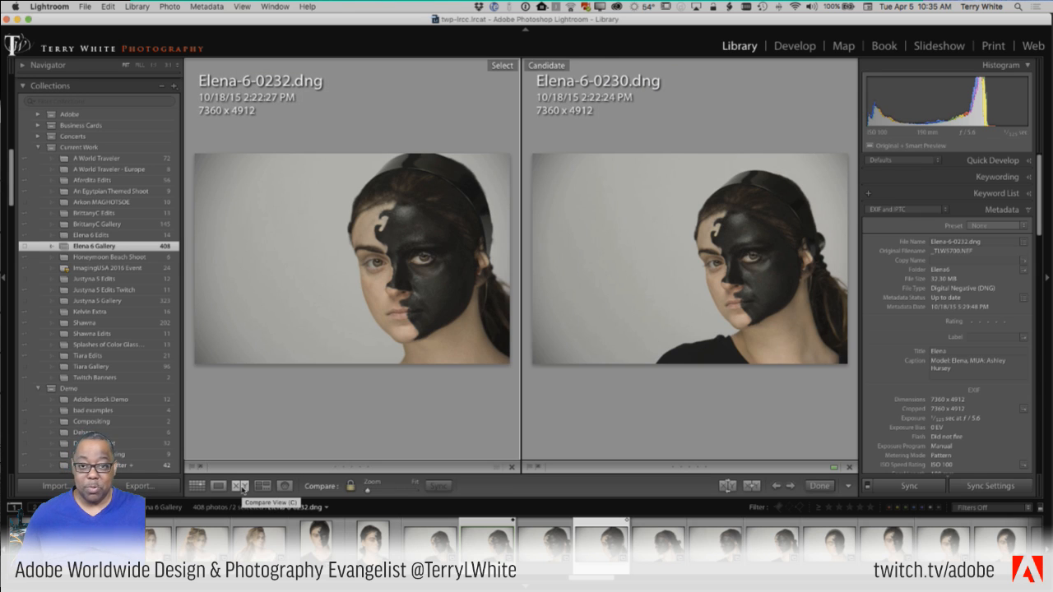
key("Tab")
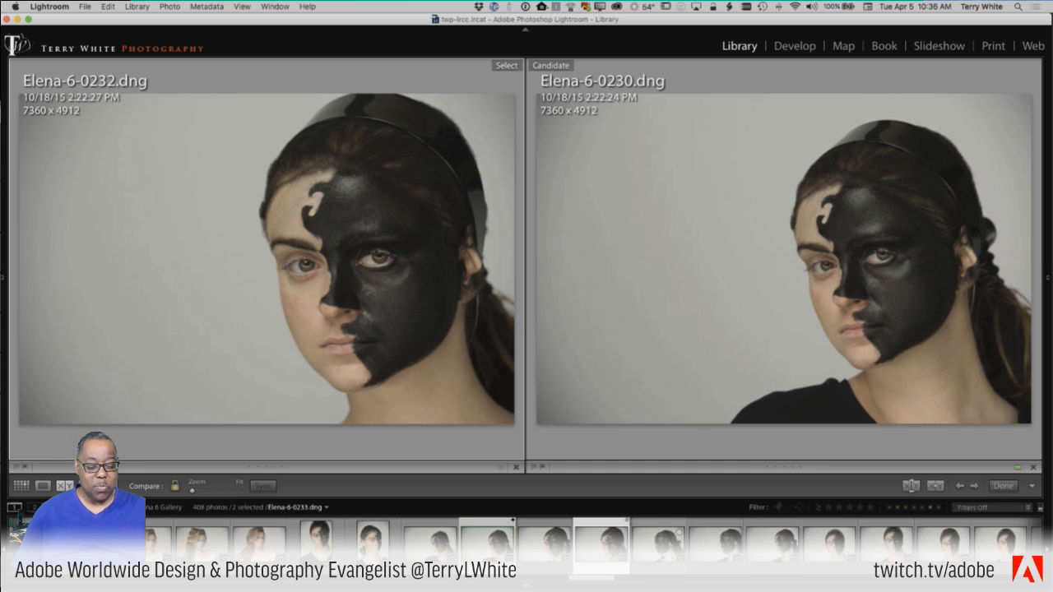
Step: Cycle the Compare candidate forward and back among the photos neighbouring Elena-6-0232, ending on Elena-6-0230
key("Right")
key("Right")
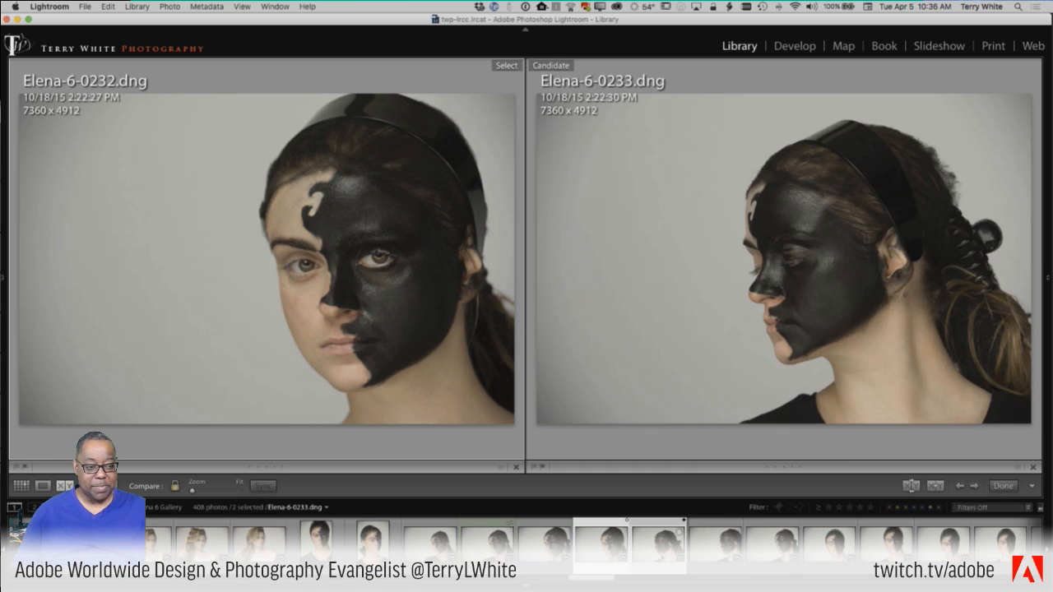
key("Right")
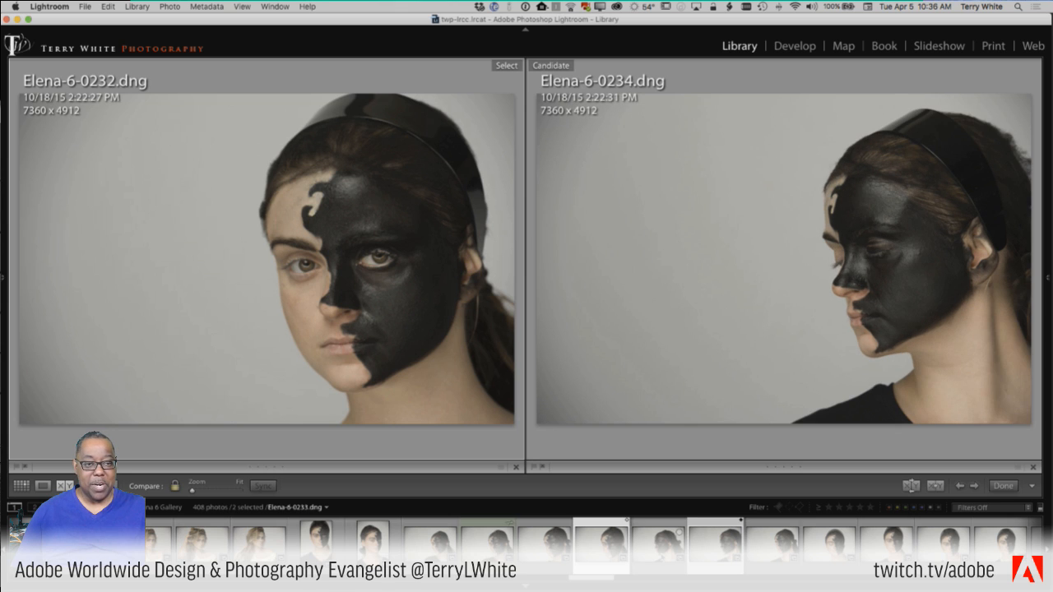
key("Left")
key("Left")
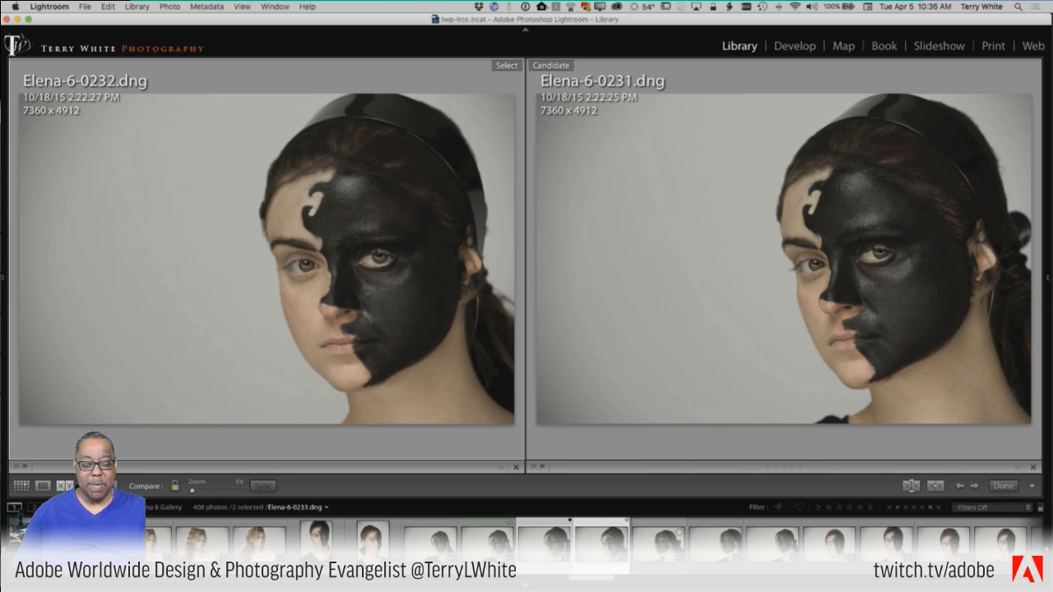
key("Left")
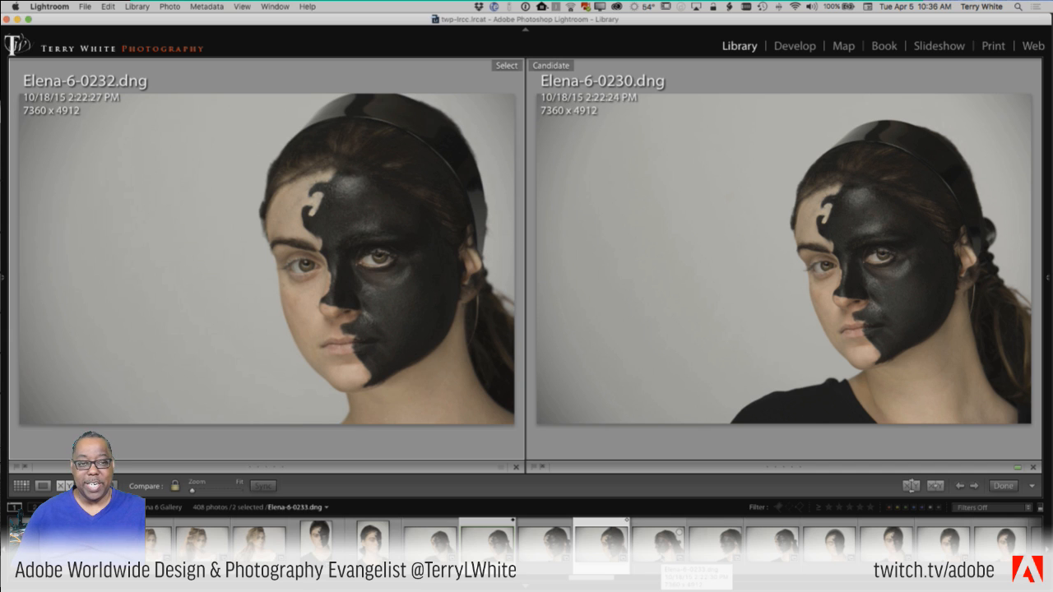
key("Right")
key("Right")
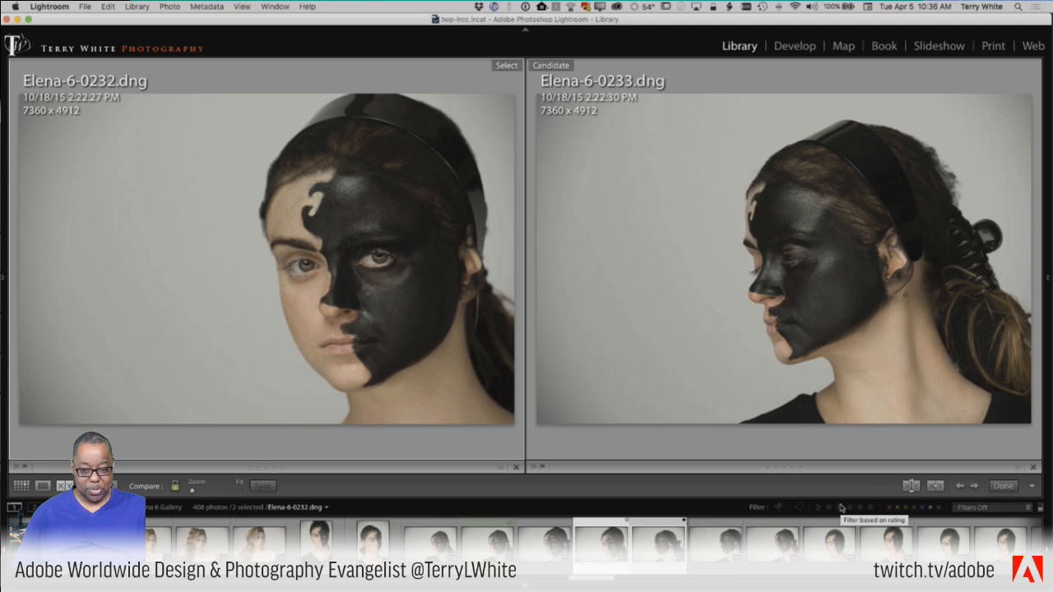
key("Left")
key("Left")
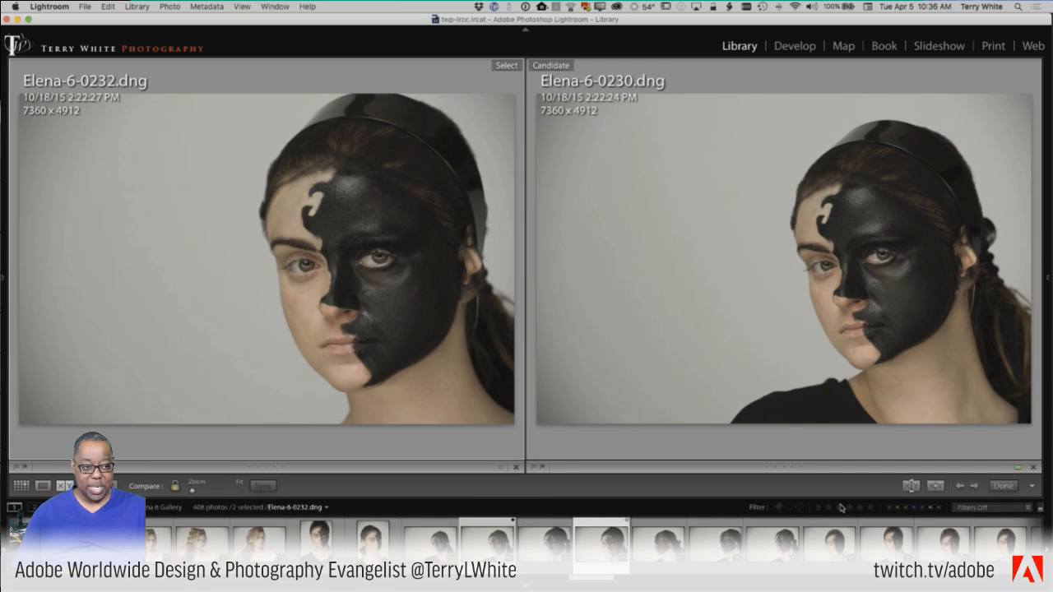
Step: Make Elena-6-0230 the Select photo, advance the candidate to Elena-6-0235 and flag that candidate as rejected
left_click(935, 487)
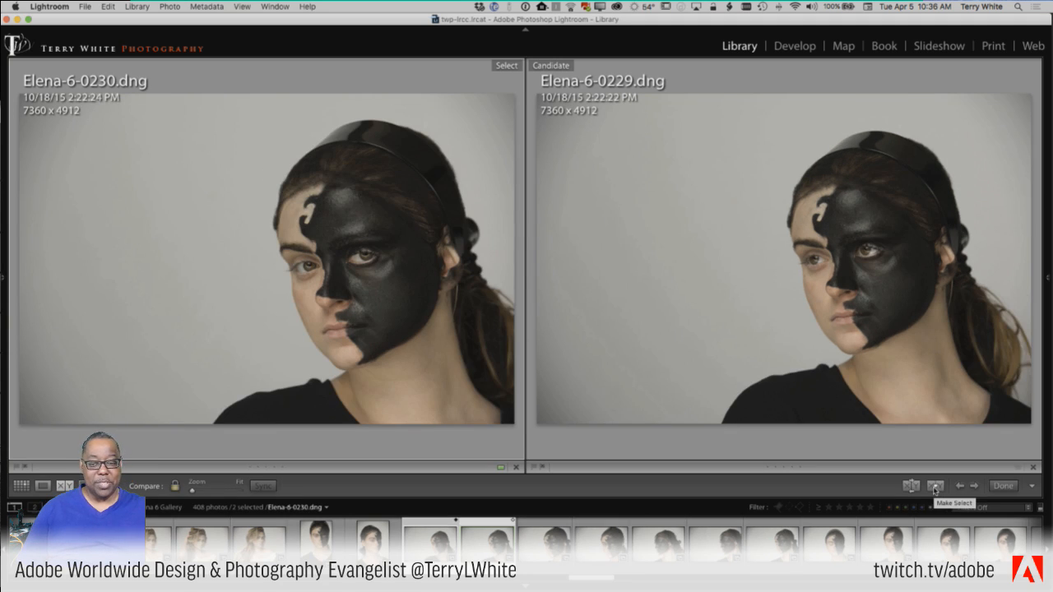
key("Right")
key("Right")
key("Right")
key("Right")
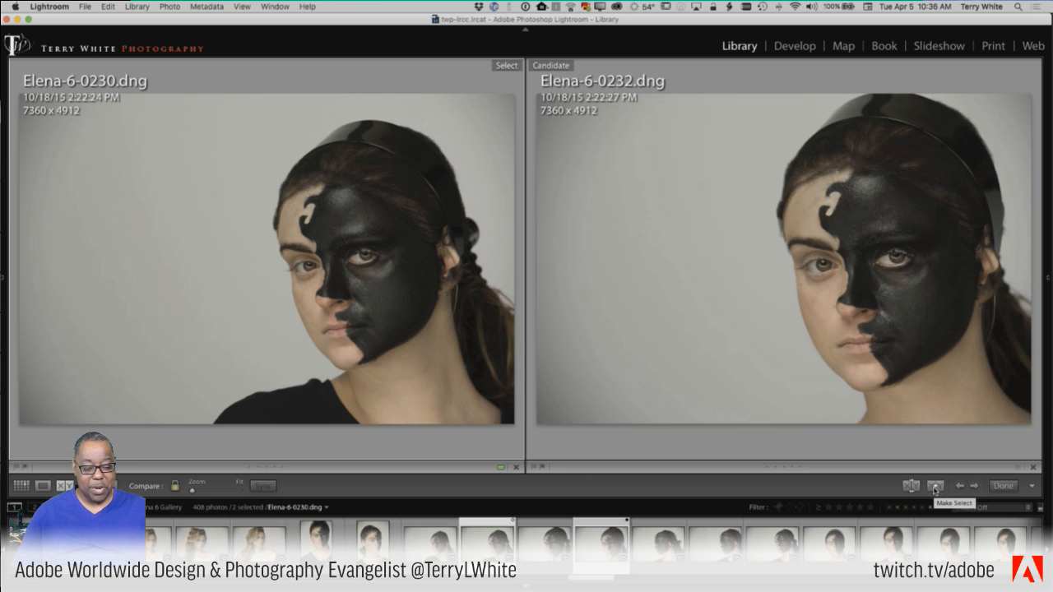
key("Right")
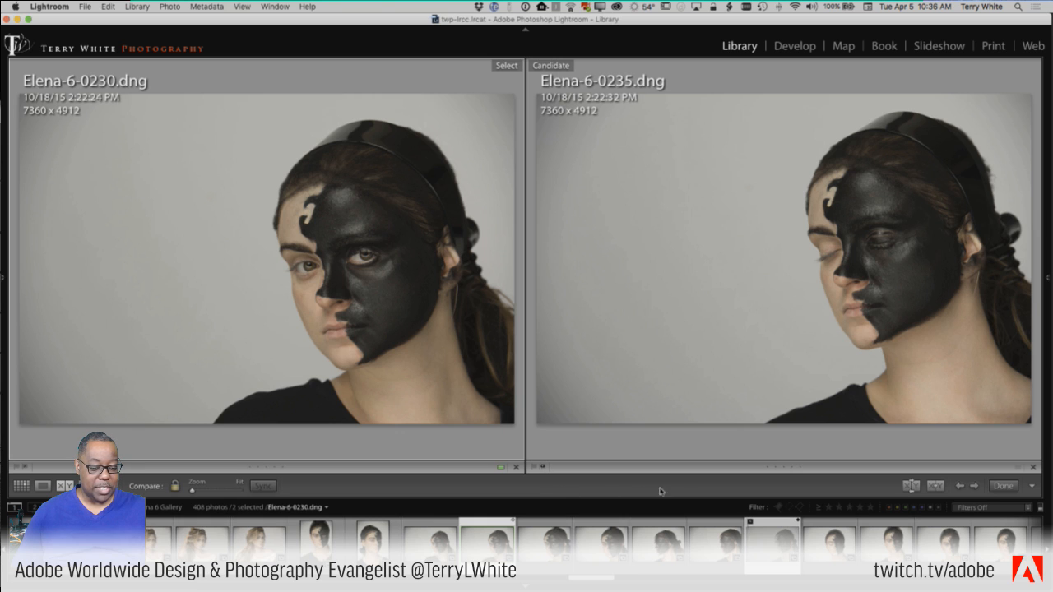
Step: Step the candidate from Elena-6-0236 to Elena-6-0241, and return to Grid view with the side panels restored
left_click(827, 544)
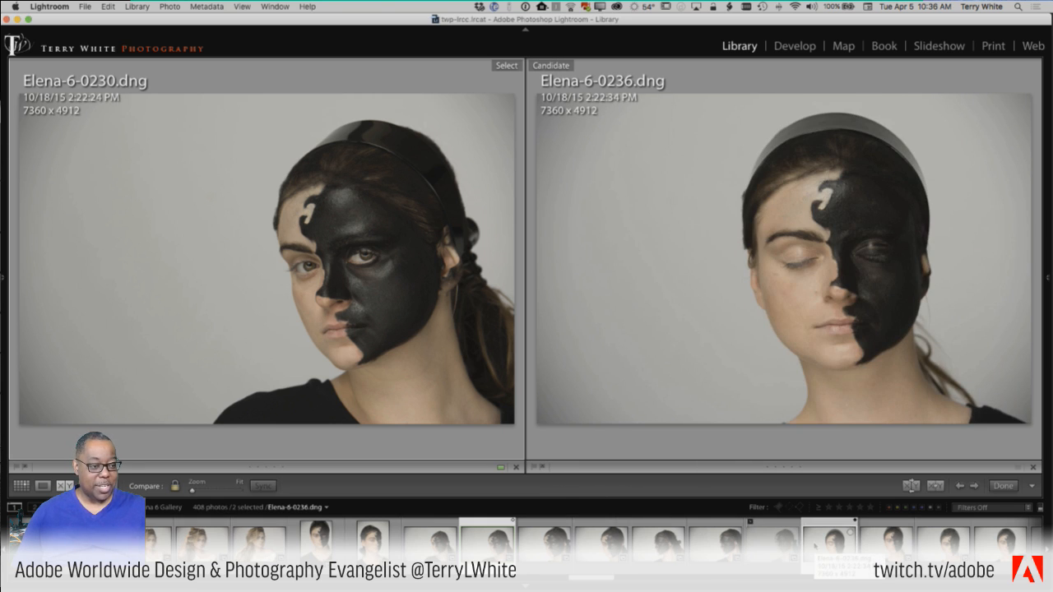
key("Right")
key("Right")
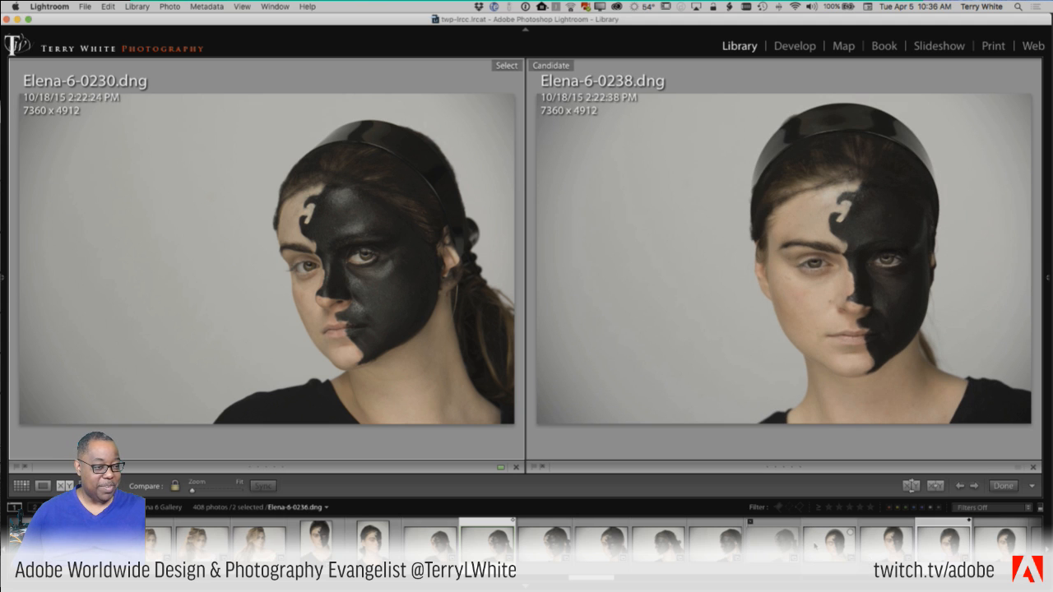
key("Right")
key("Right")
key("Right")
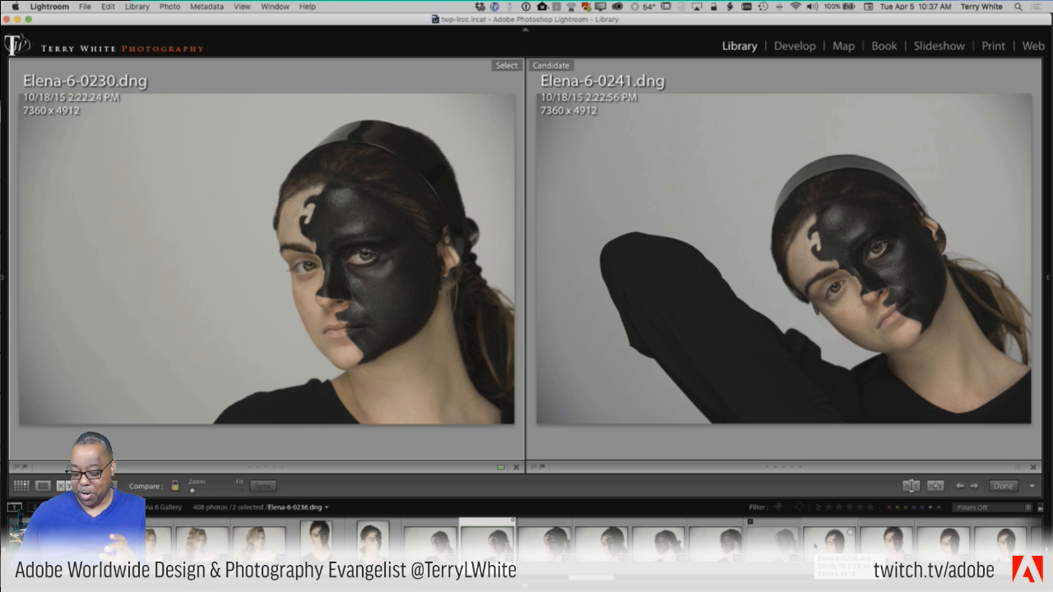
key("g")
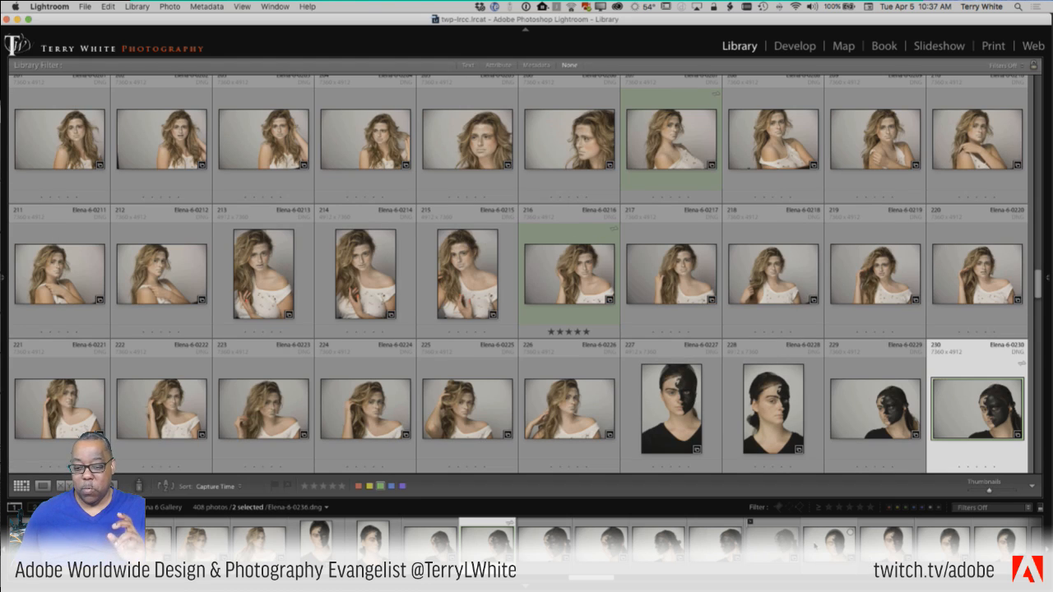
key("Tab")
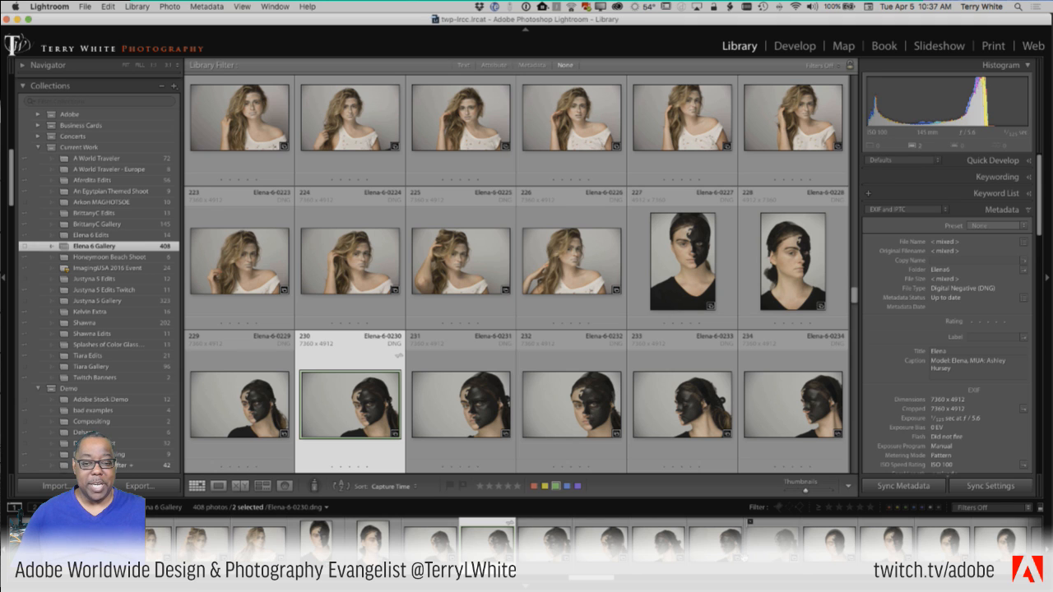
Step: Select photos Elena-6-0222 through Elena-6-0226 and show them in Survey view with the side panels hidden
left_click(243, 284)
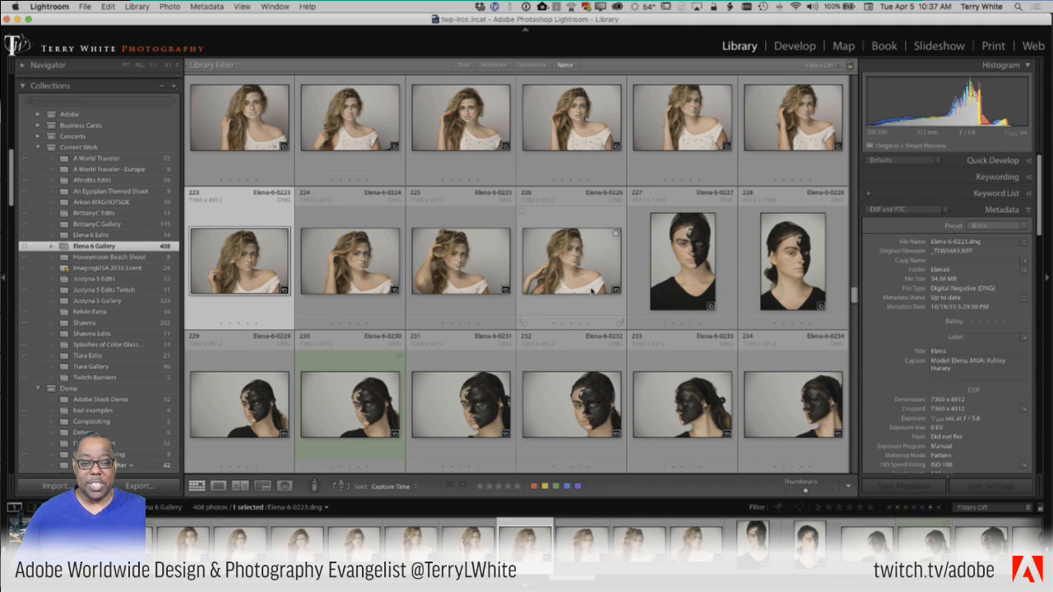
key("Left")
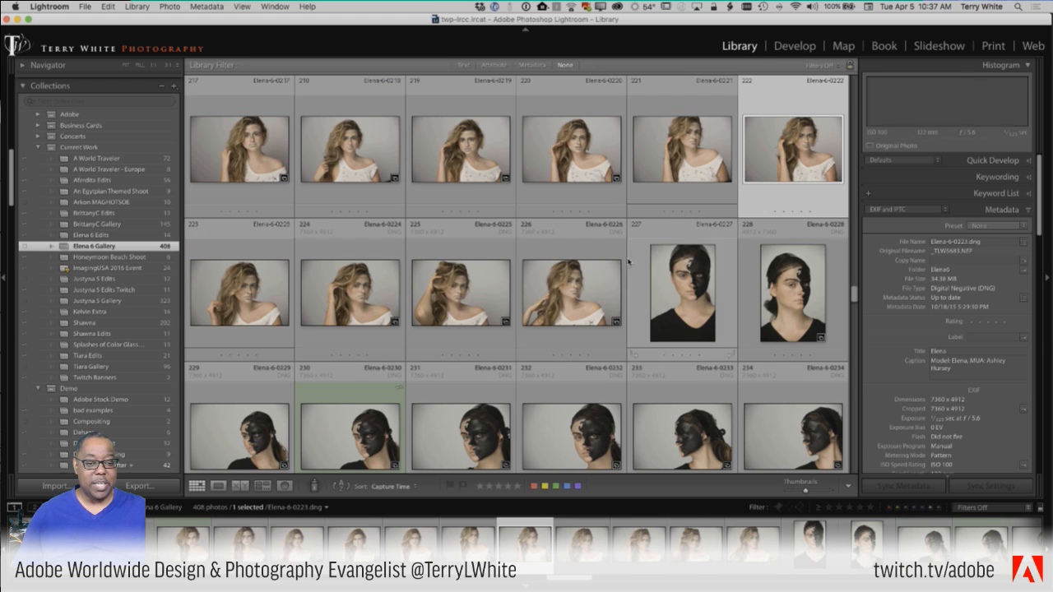
left_click(586, 304, "shift")
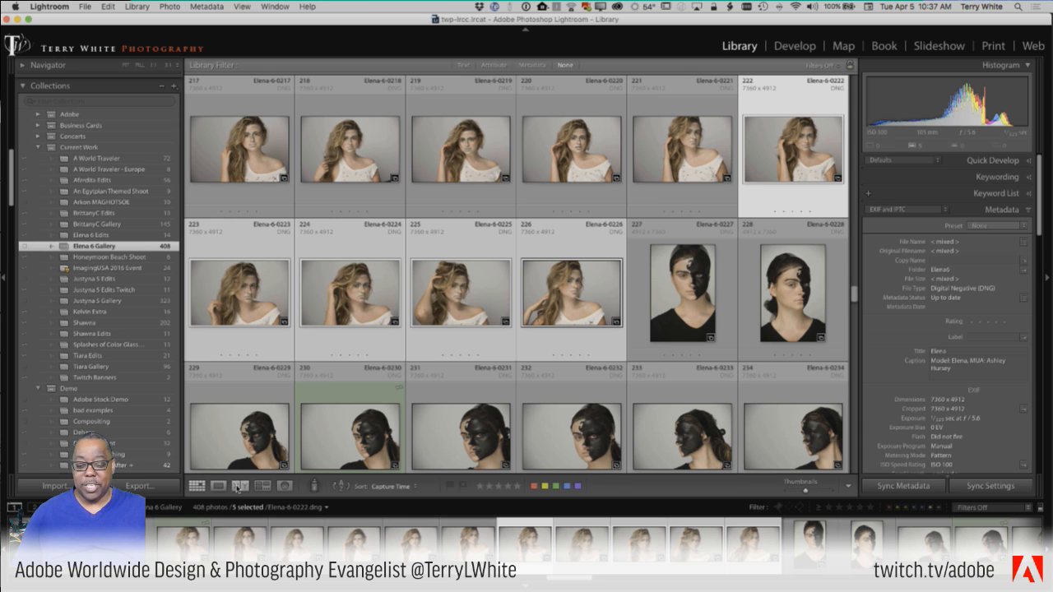
left_click(264, 487)
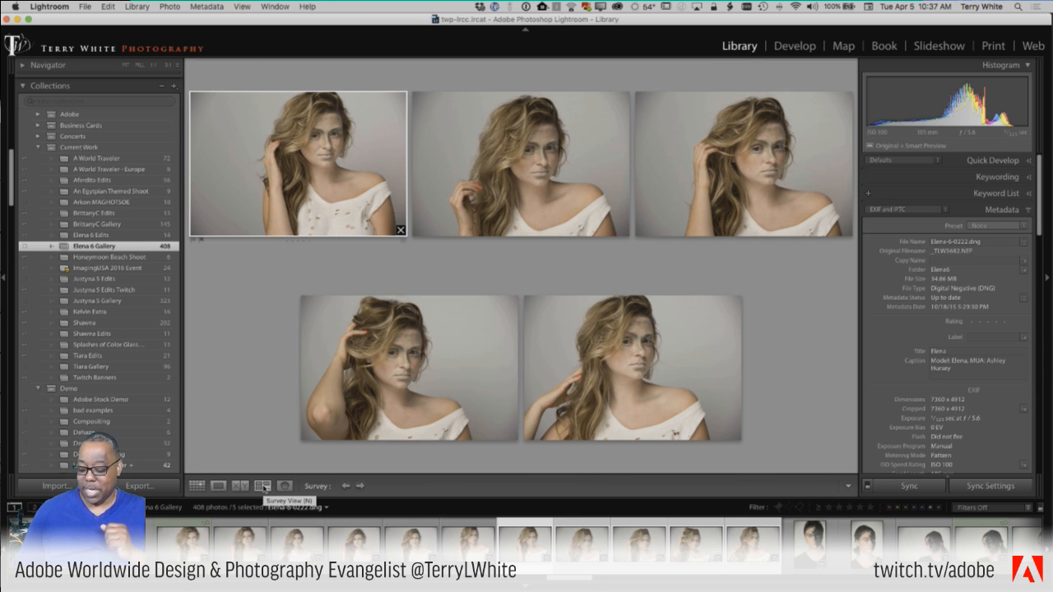
key("Tab")
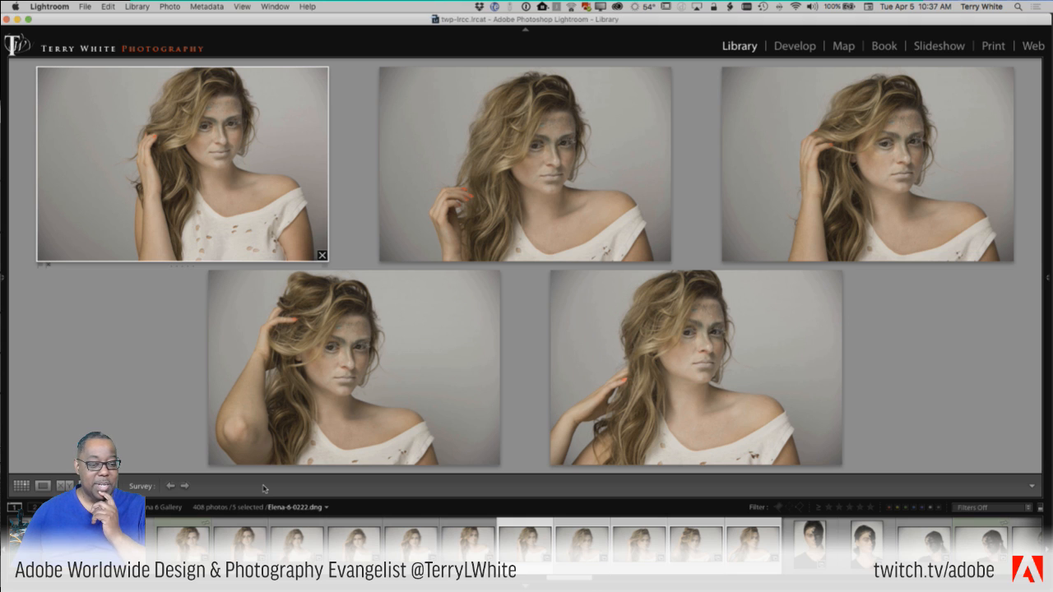
Step: Remove Elena-6-0225, 0222, 0226 and 0224 one by one from the Survey, keeping only Elena-6-0223
mouse_move(494, 459)
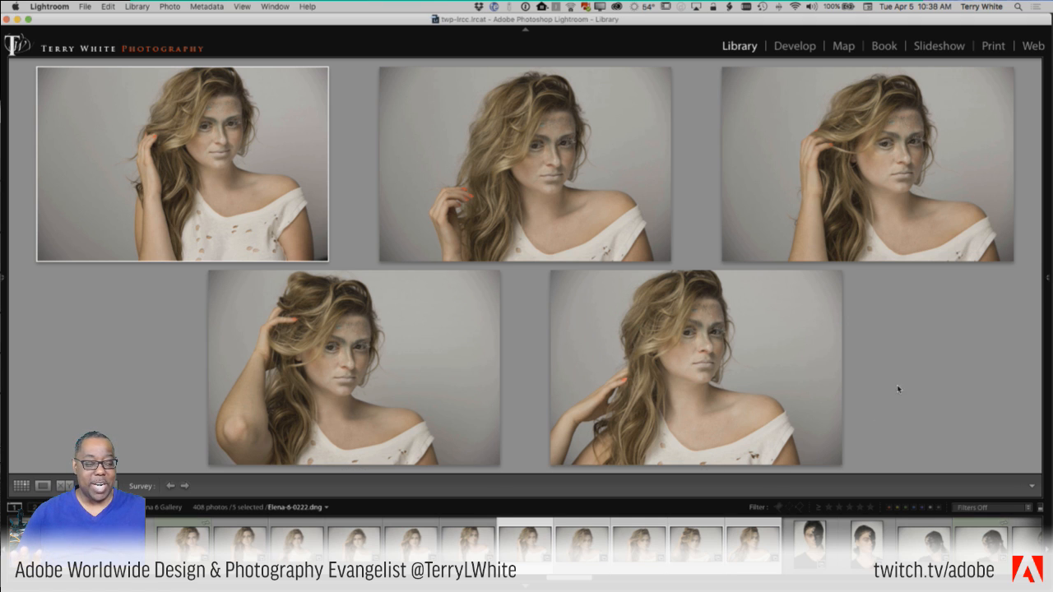
left_click(492, 457)
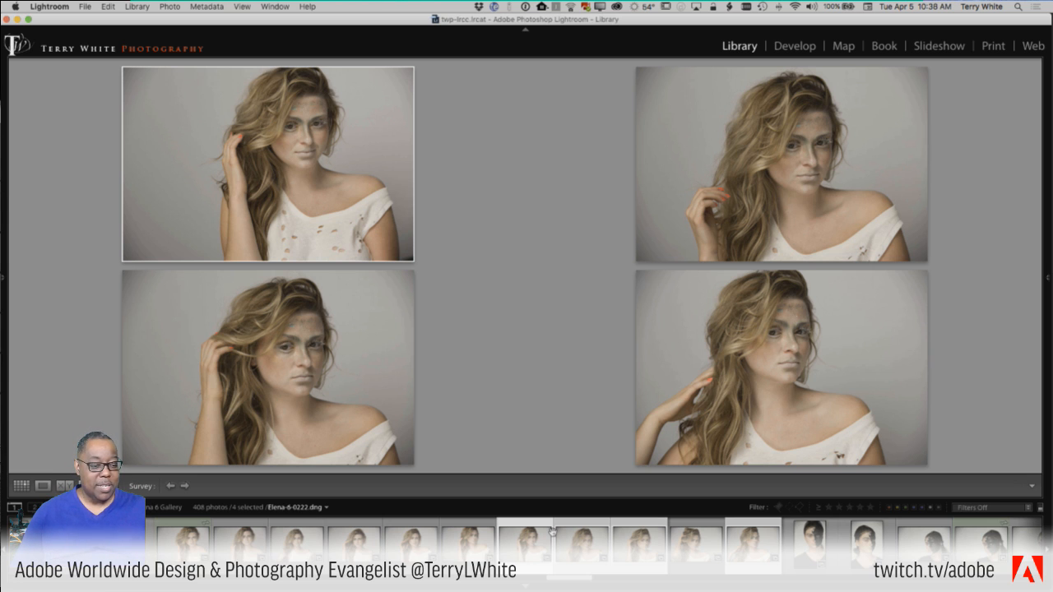
left_click(408, 256)
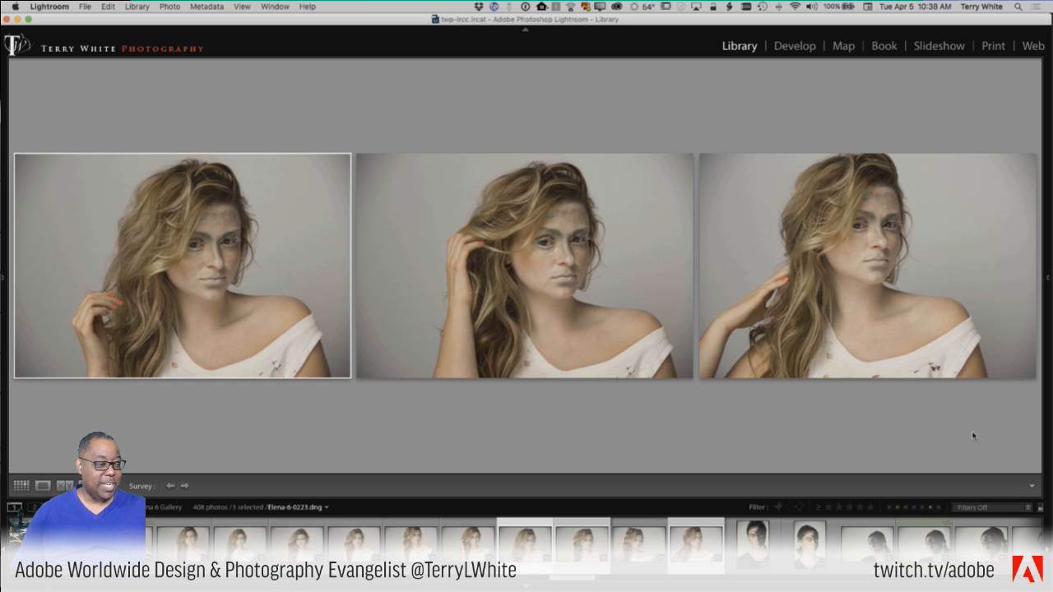
left_click(1029, 372)
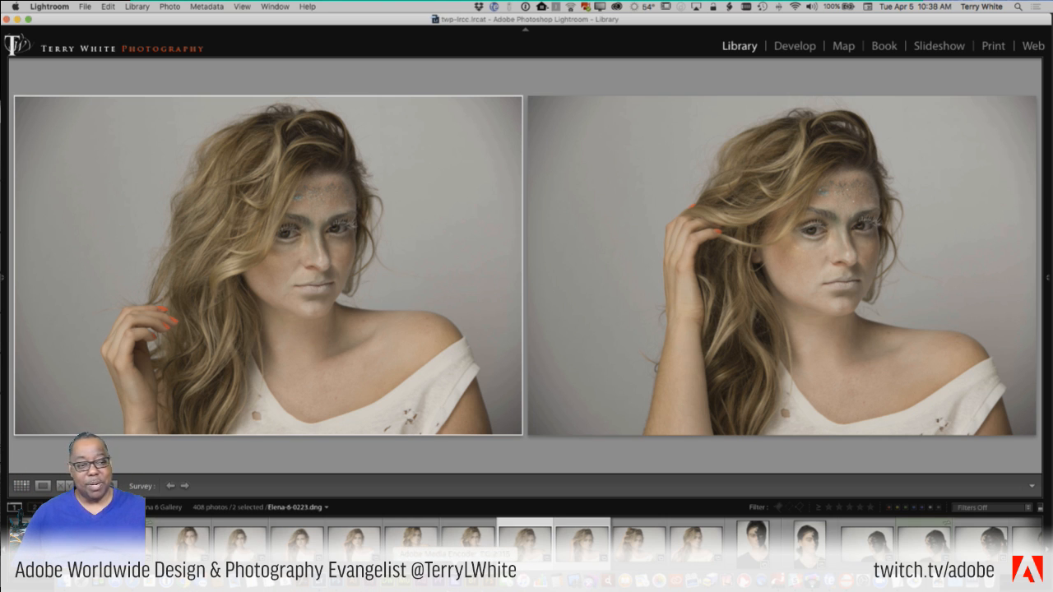
left_click(1030, 429)
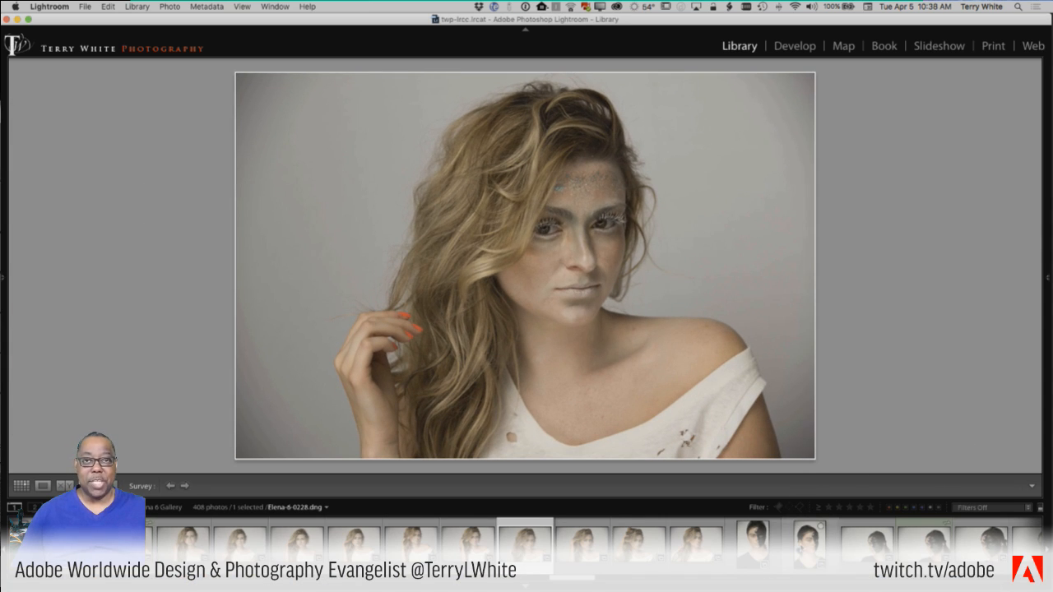
Step: Give Elena-6-0223 a green label and a five-star rating, and return to Grid view
key("8")
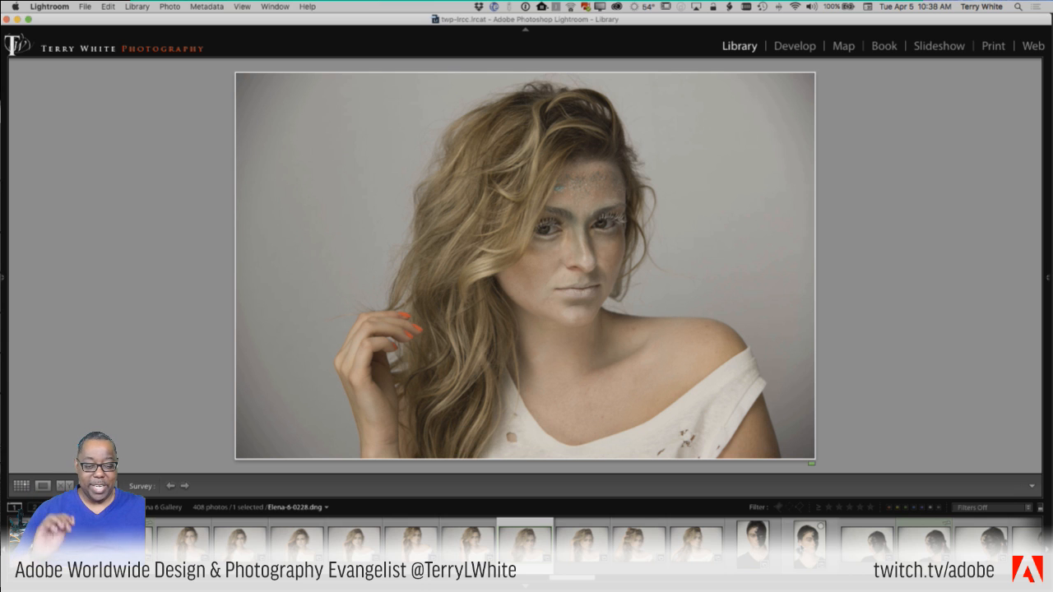
key("5")
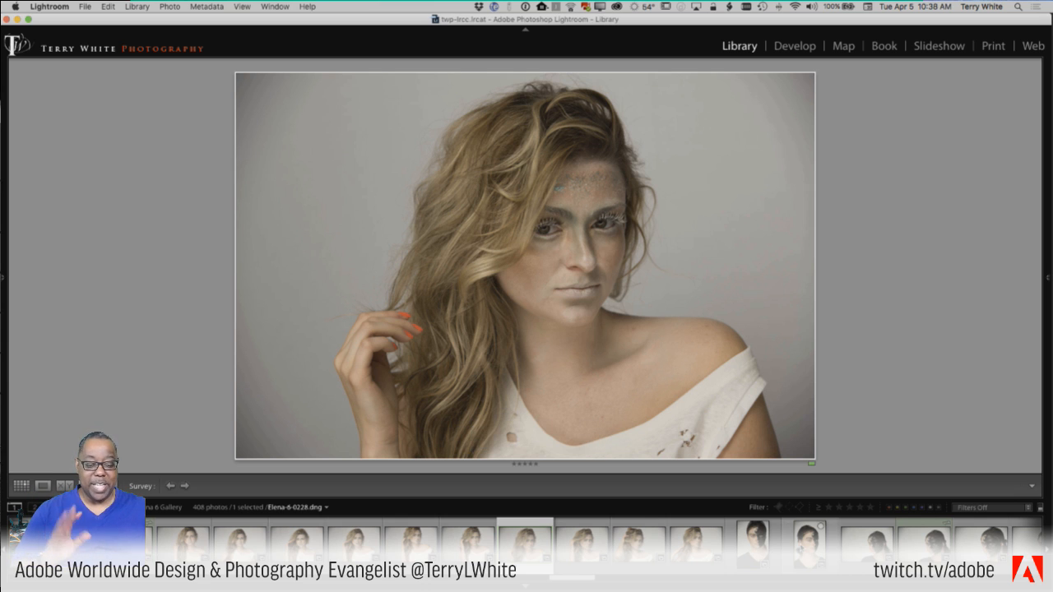
key("g")
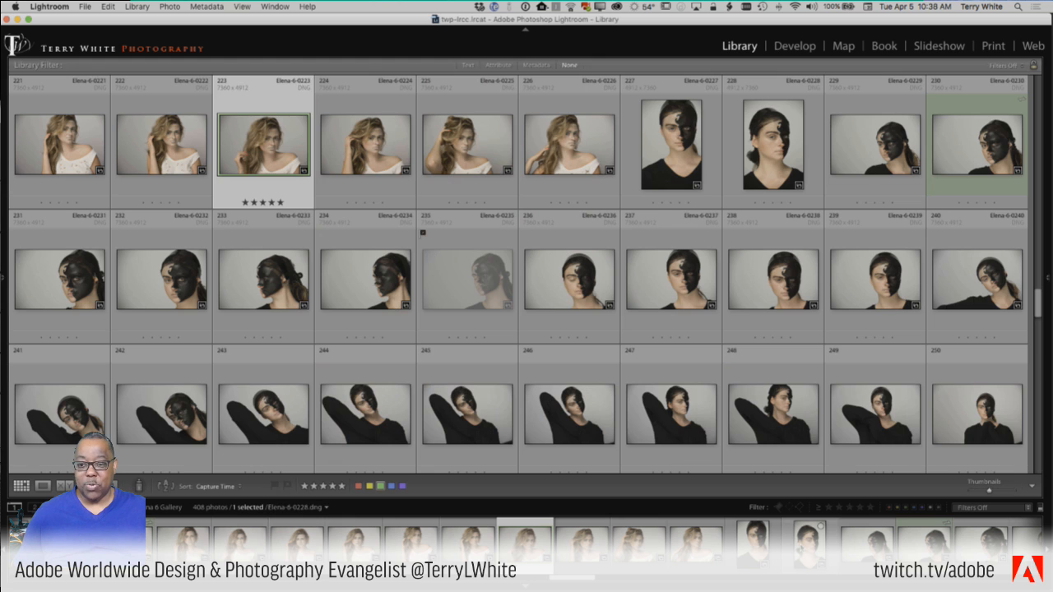
Step: Restore the side panels and open People view to detect the faces in the current gallery
key("Tab")
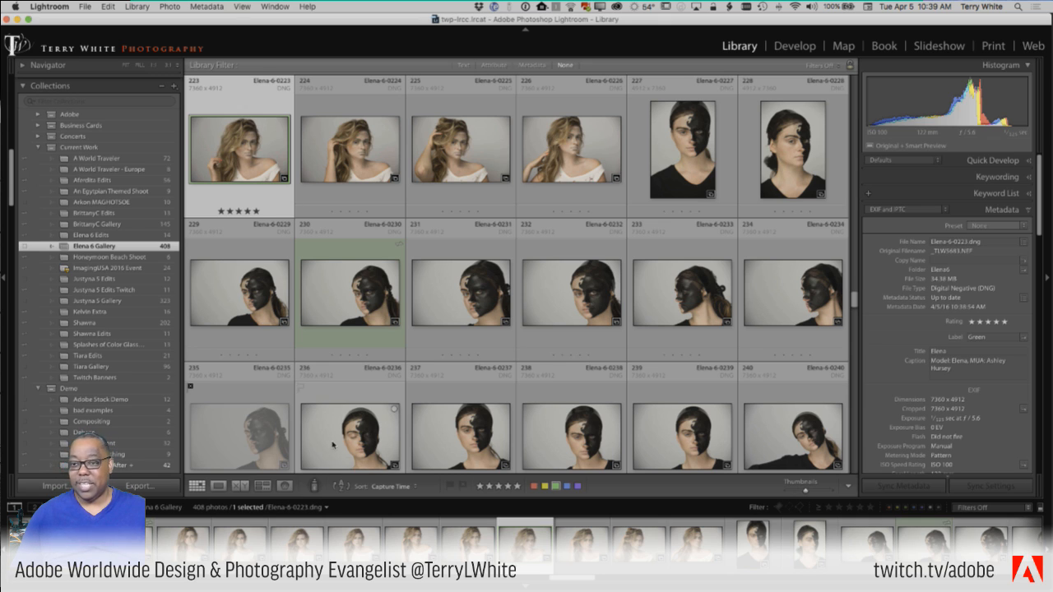
left_click(284, 486)
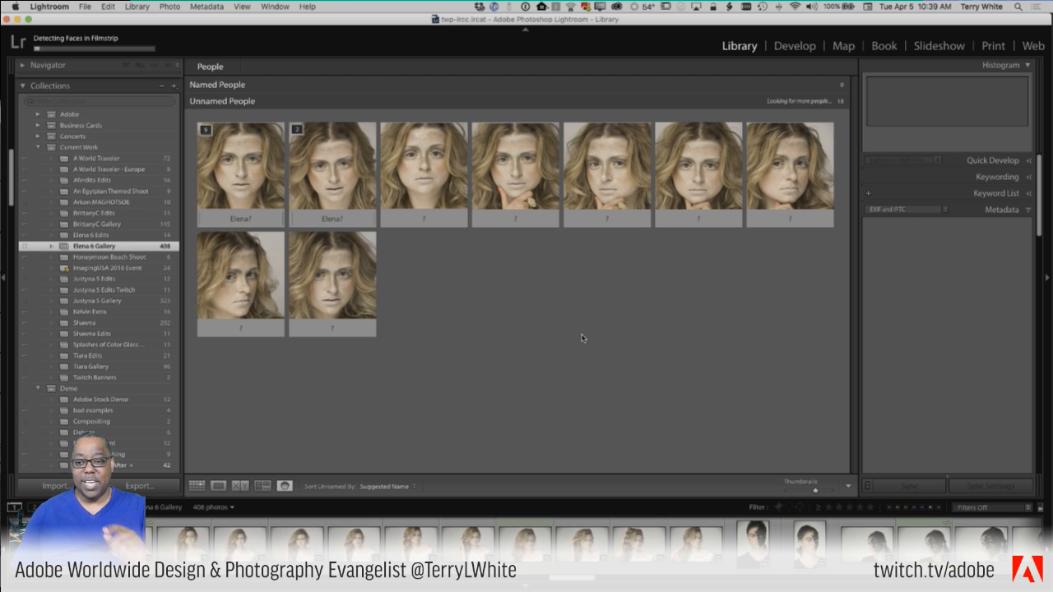
mouse_move(310, 167)
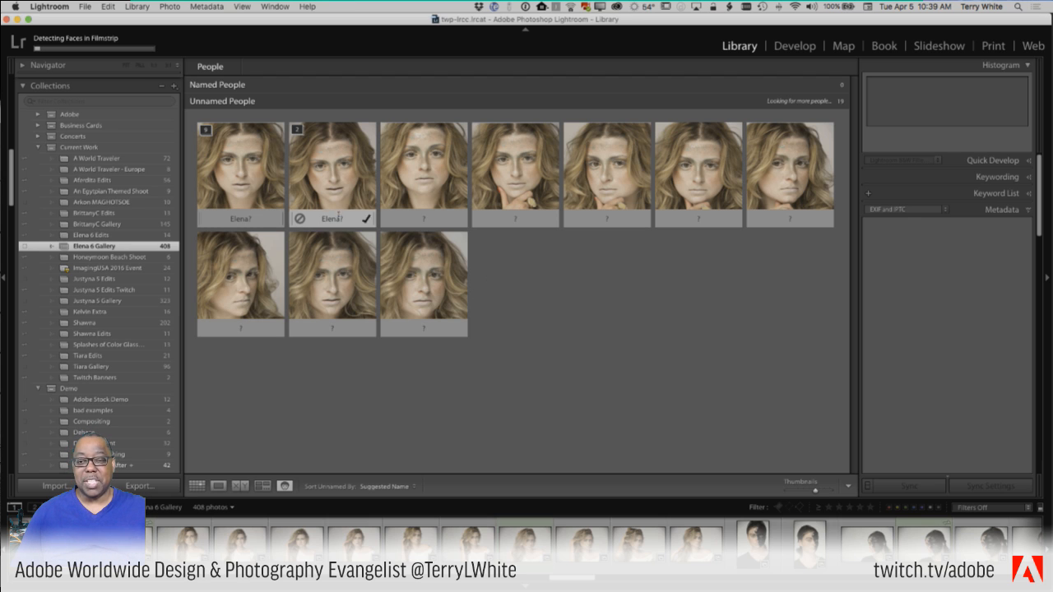
mouse_move(206, 134)
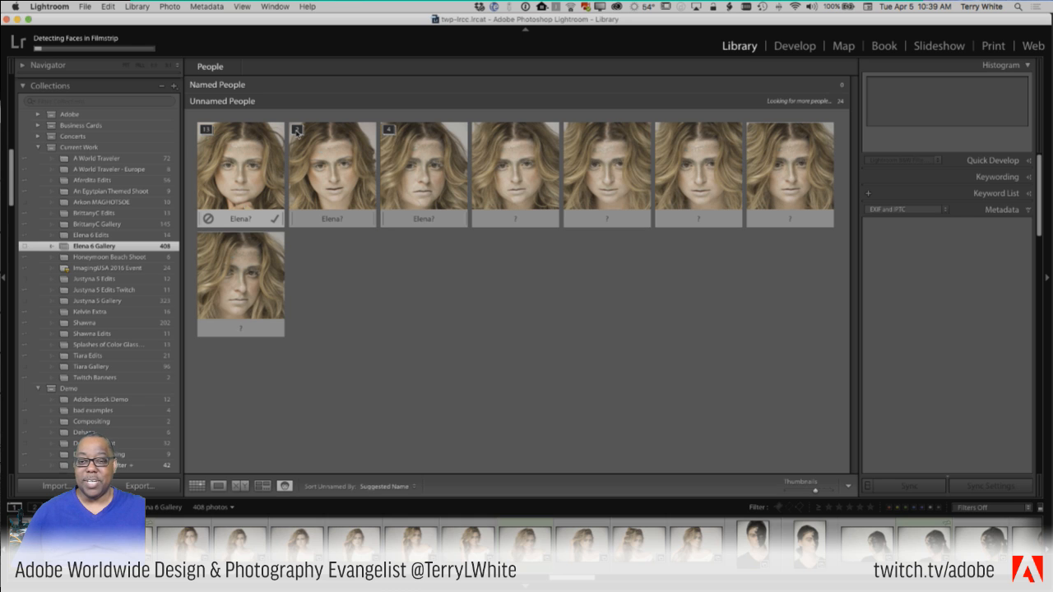
mouse_move(303, 133)
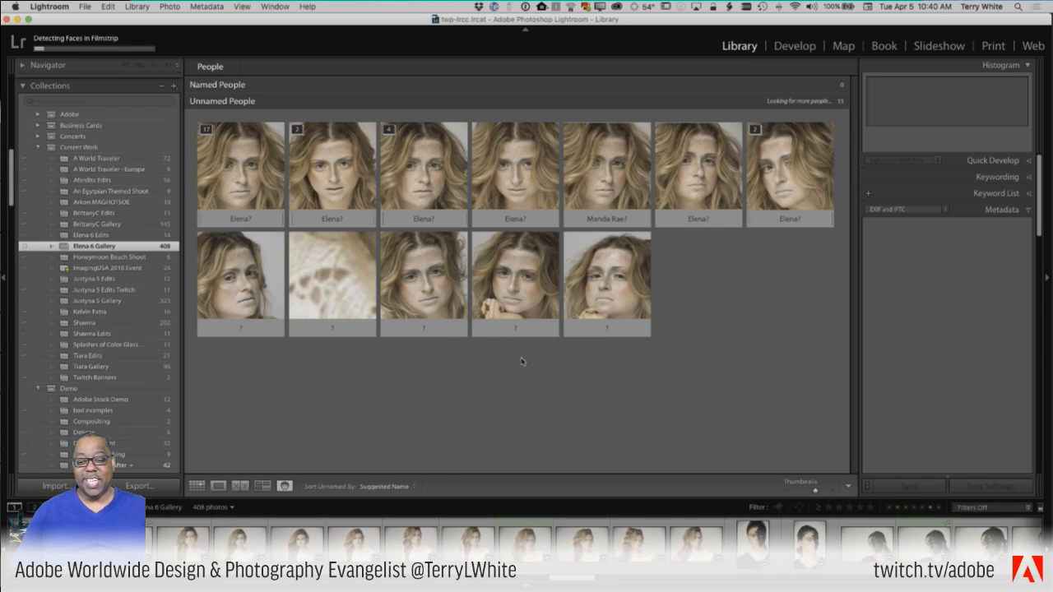
Step: Remove the lace fabric patch wrongly detected as a face from the unnamed people
mouse_move(348, 313)
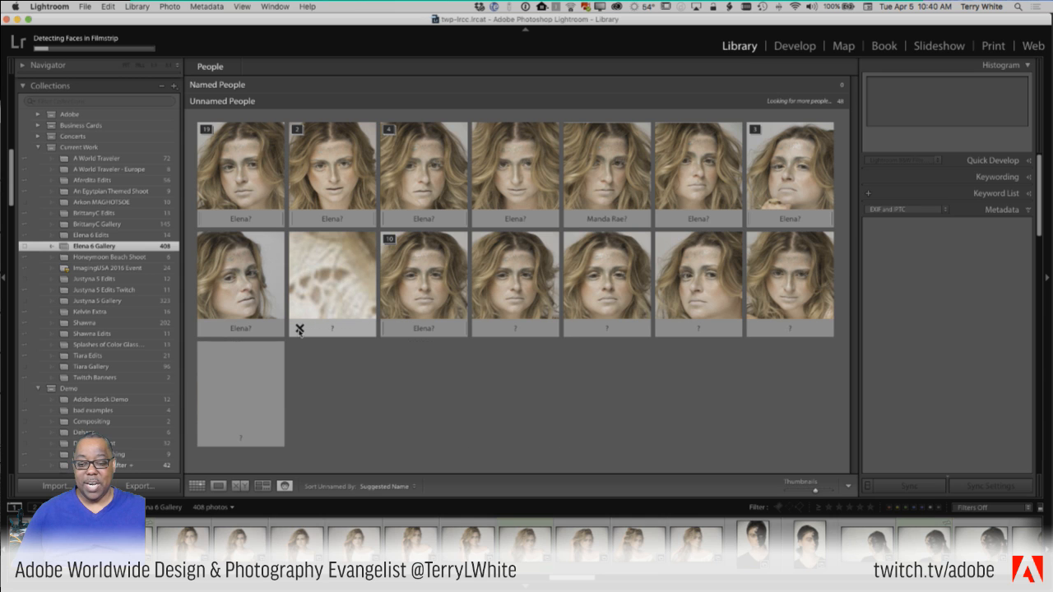
left_click(300, 329)
left_click(300, 329)
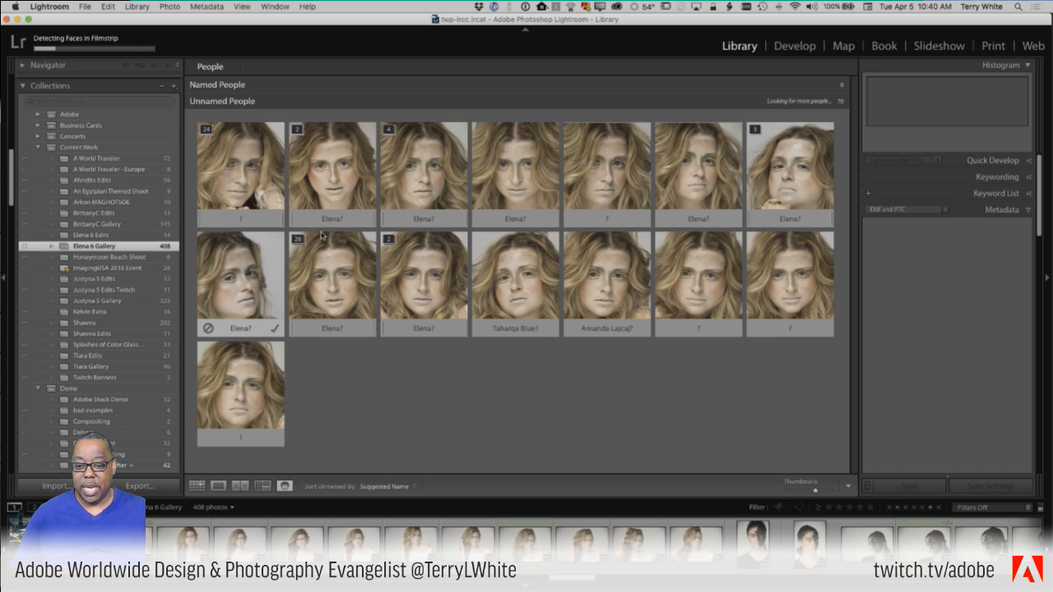
Step: Confirm the suggested name on the second face stack, and add the first three remaining unnamed entries to that named person
left_click(366, 219)
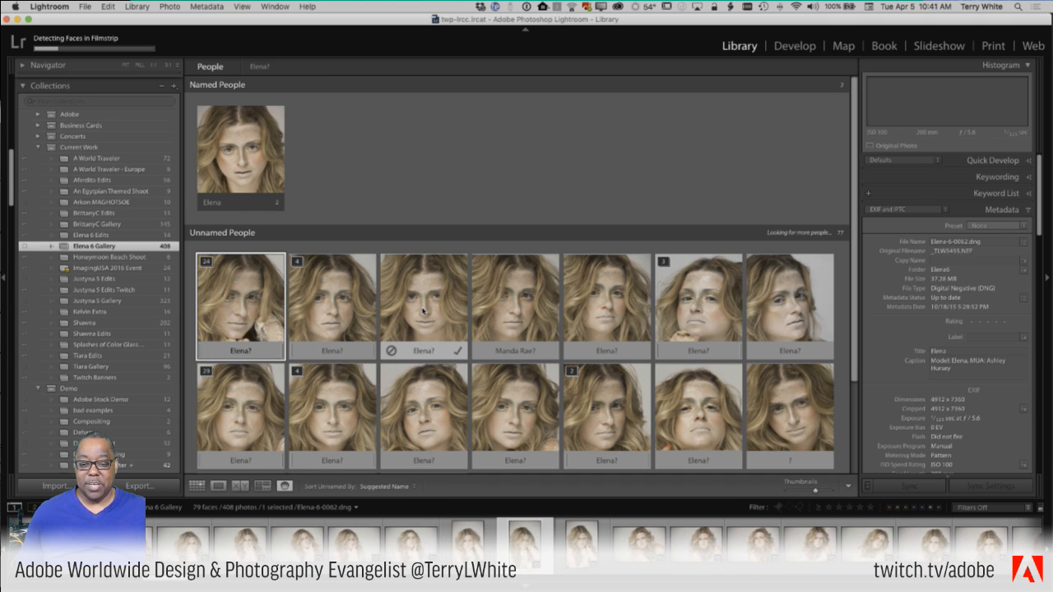
left_click(423, 311, "shift")
left_click_drag(238, 222, 239, 169)
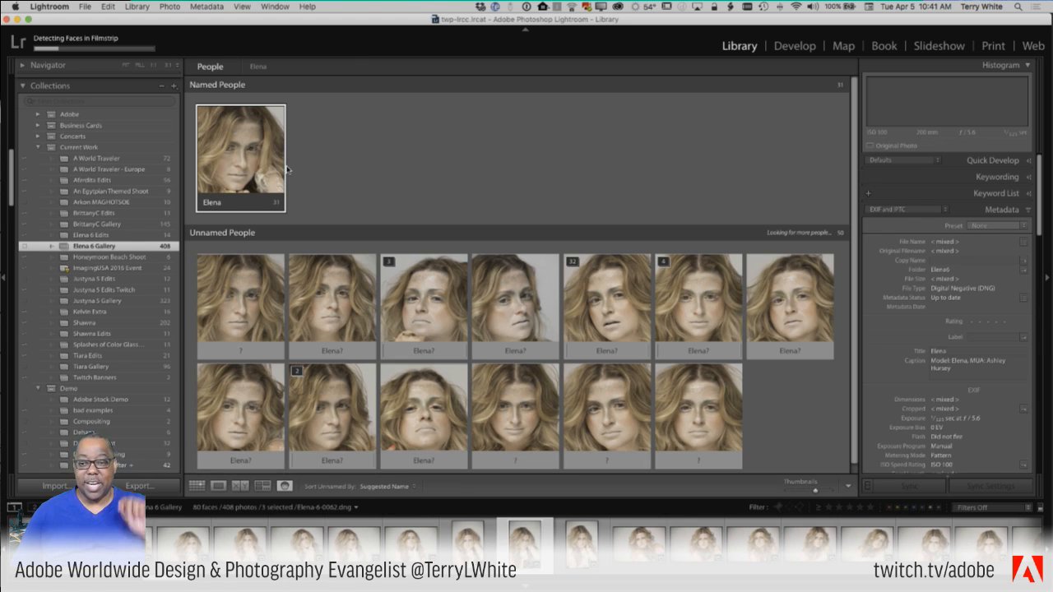
Step: Select all unnamed faces from the first through the fourth in the second row and add them to the named person
left_click(233, 269)
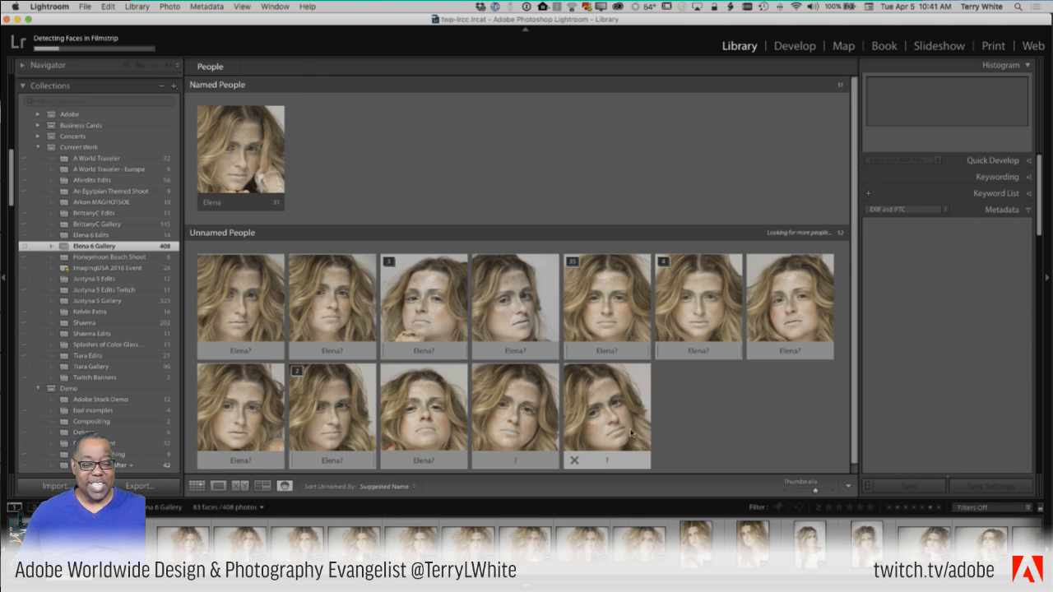
left_click(627, 430)
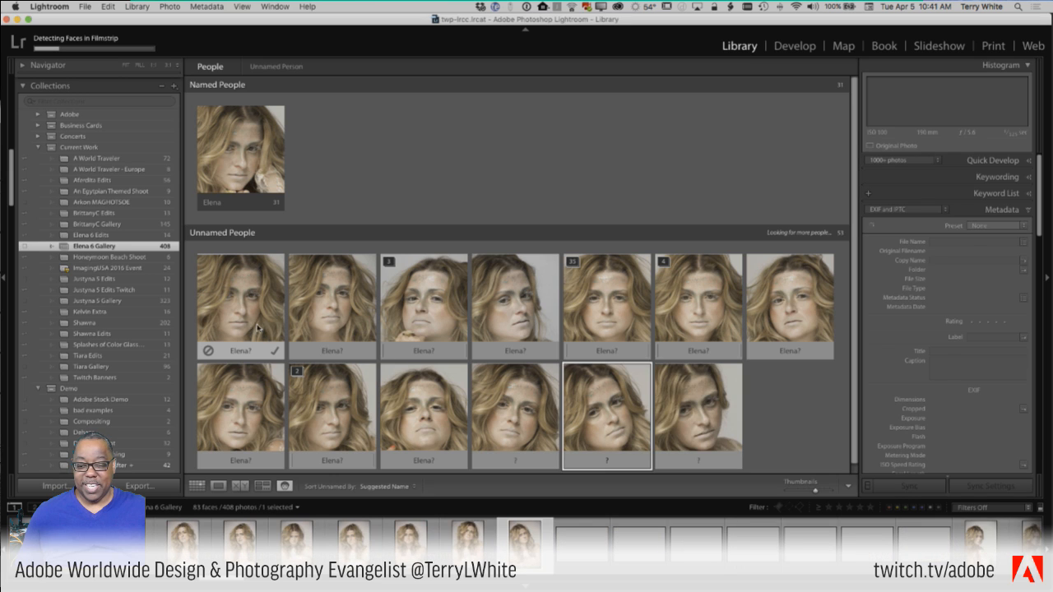
left_click(258, 333, "shift")
left_click_drag(265, 310, 240, 166)
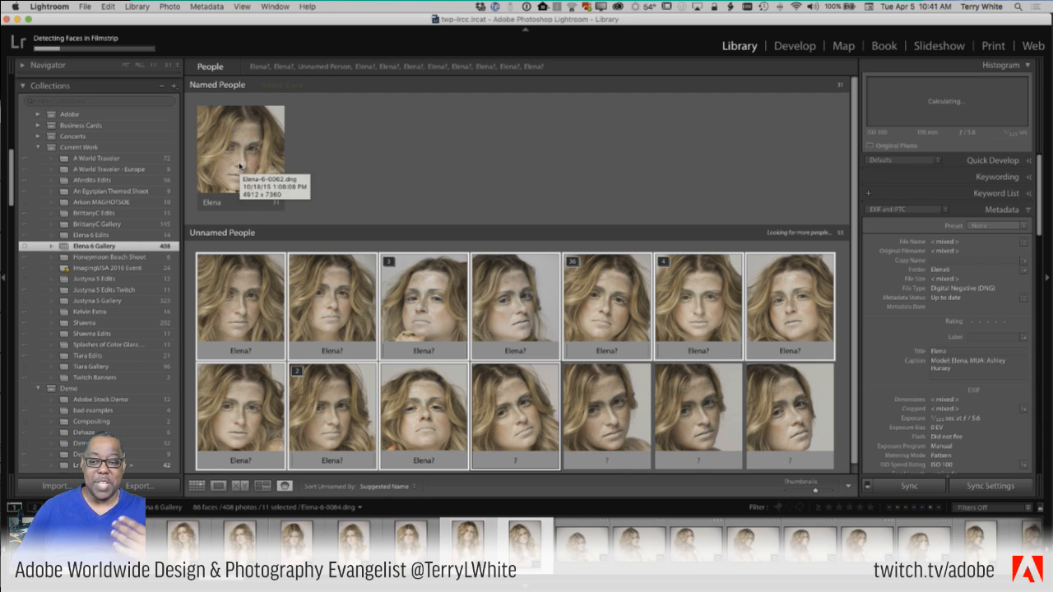
left_click(239, 166)
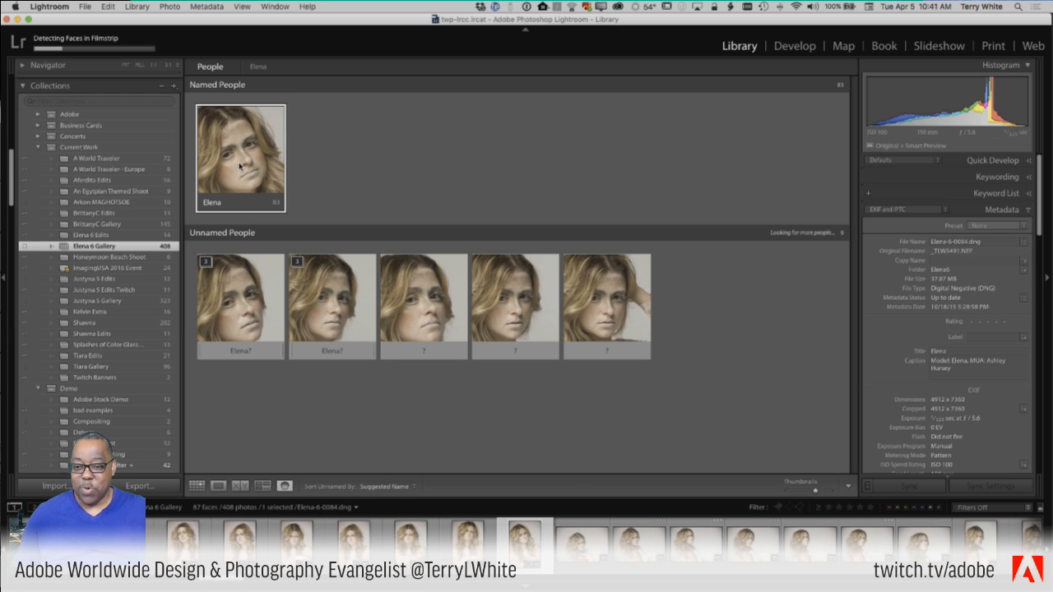
Step: Return to Grid view and open the Demo Content collection
key("g")
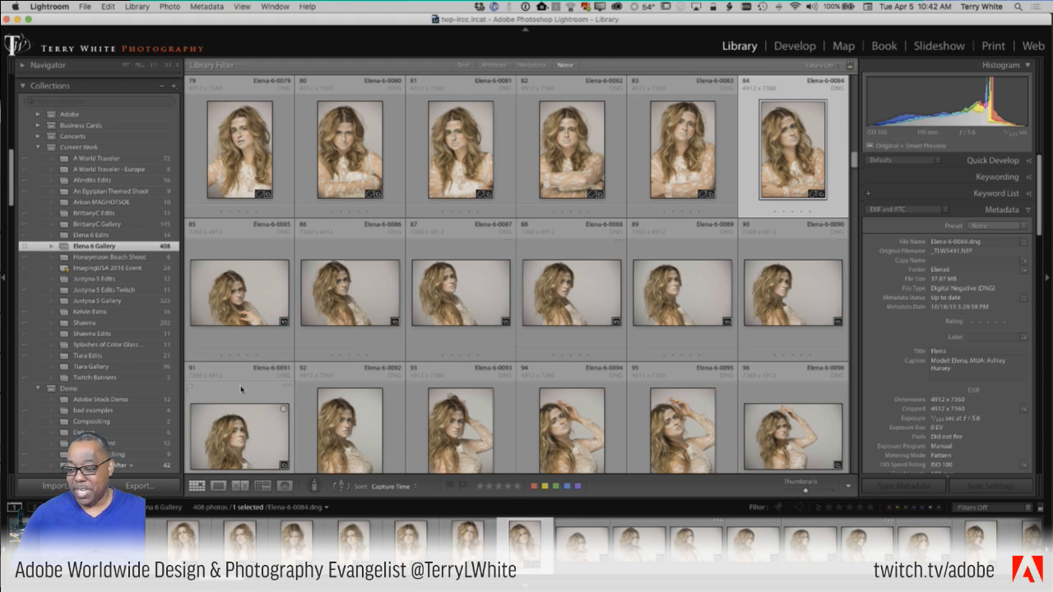
scroll(101, 424, "down", 2)
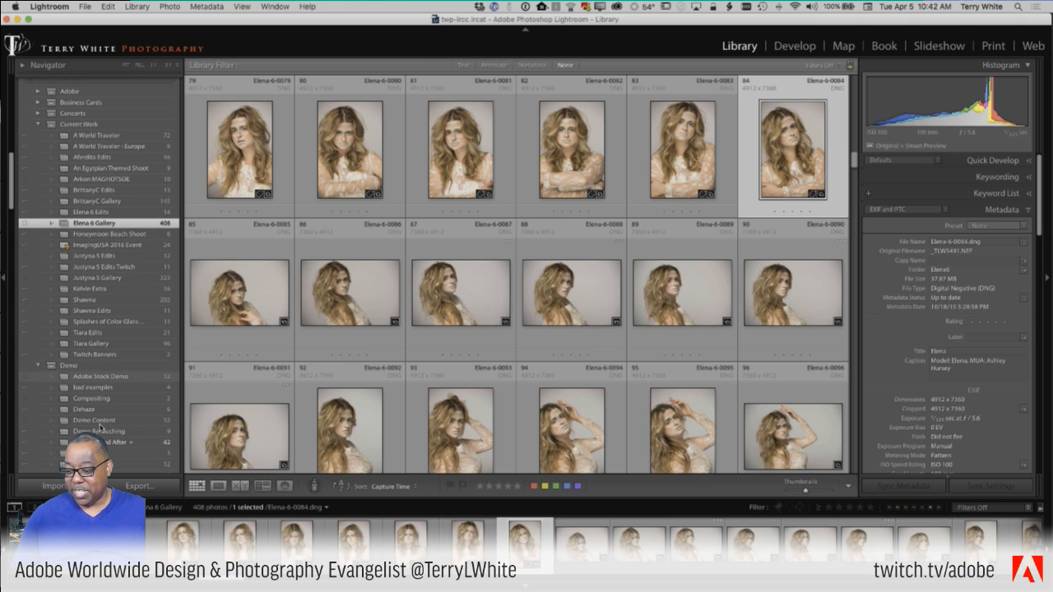
left_click(100, 420)
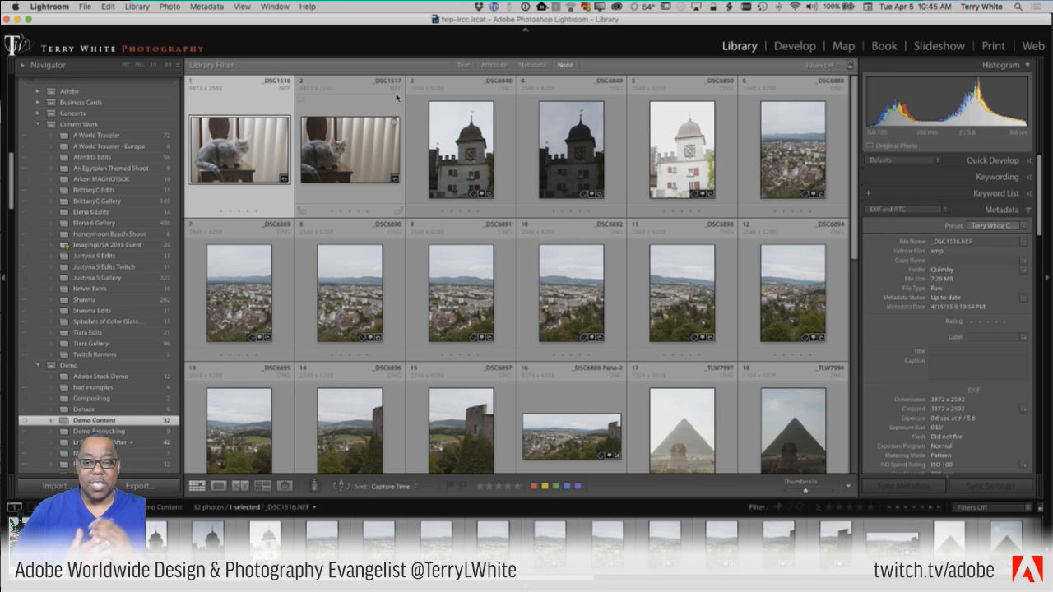
Step: Convert the raw cat photos _DSC1516 and _DSC1517 to DNG, deleting the originals after successful conversion
left_click(332, 165, "shift")
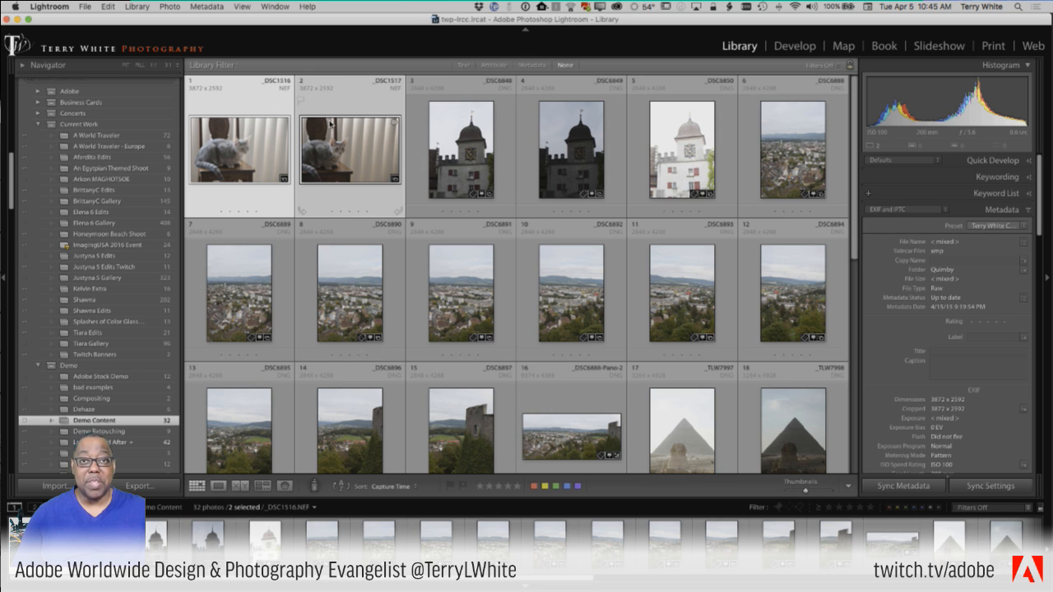
left_click(132, 7)
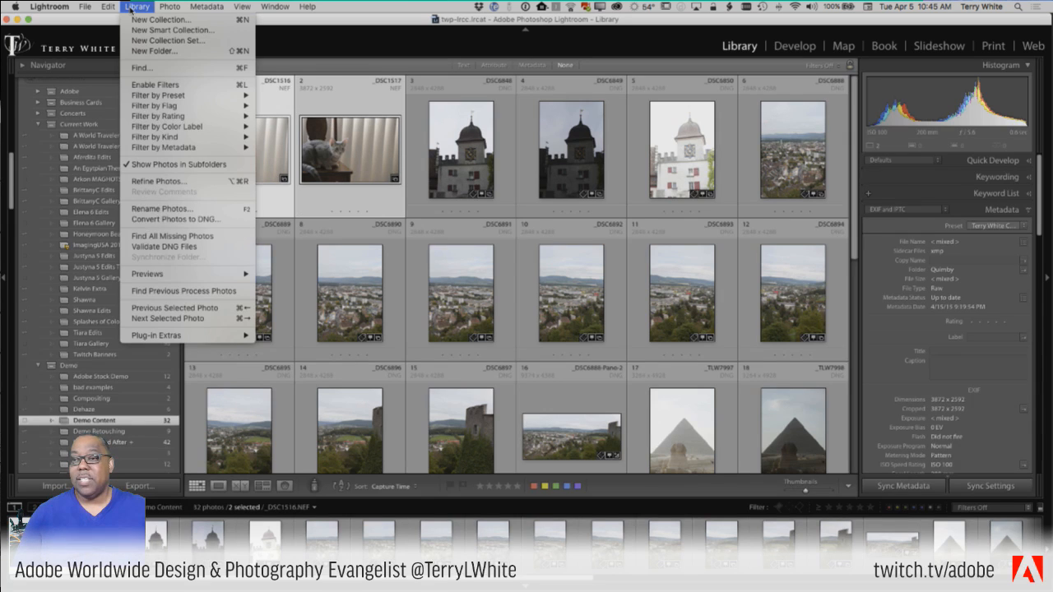
left_click(181, 219)
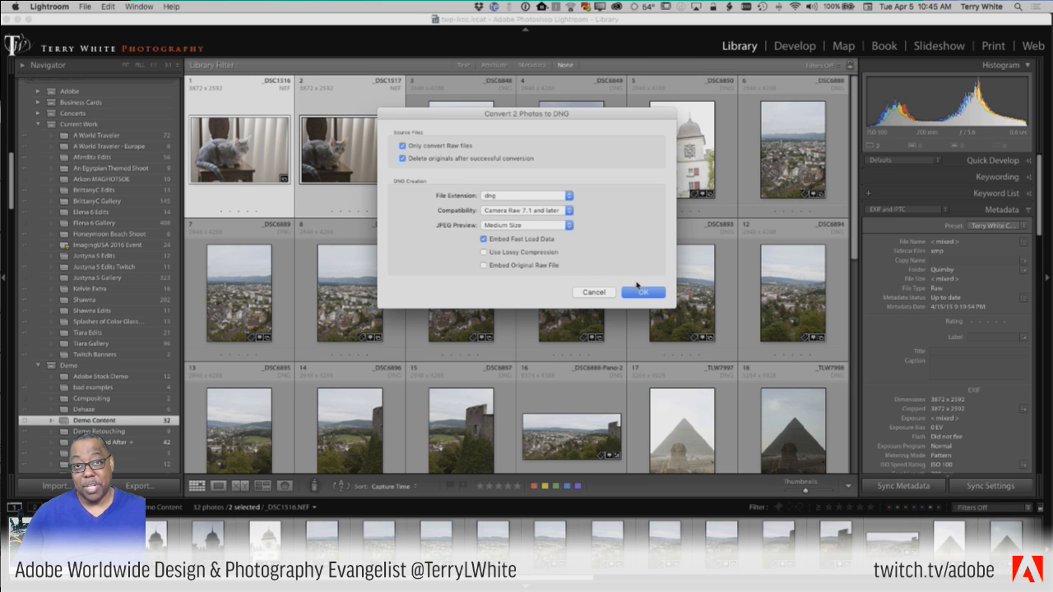
left_click(641, 293)
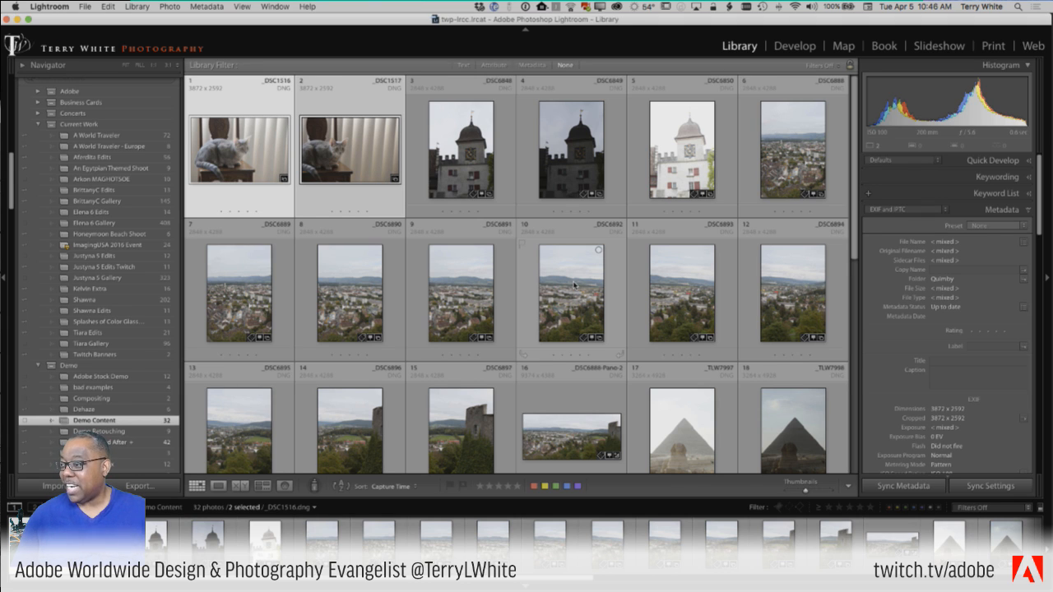
left_click(449, 134)
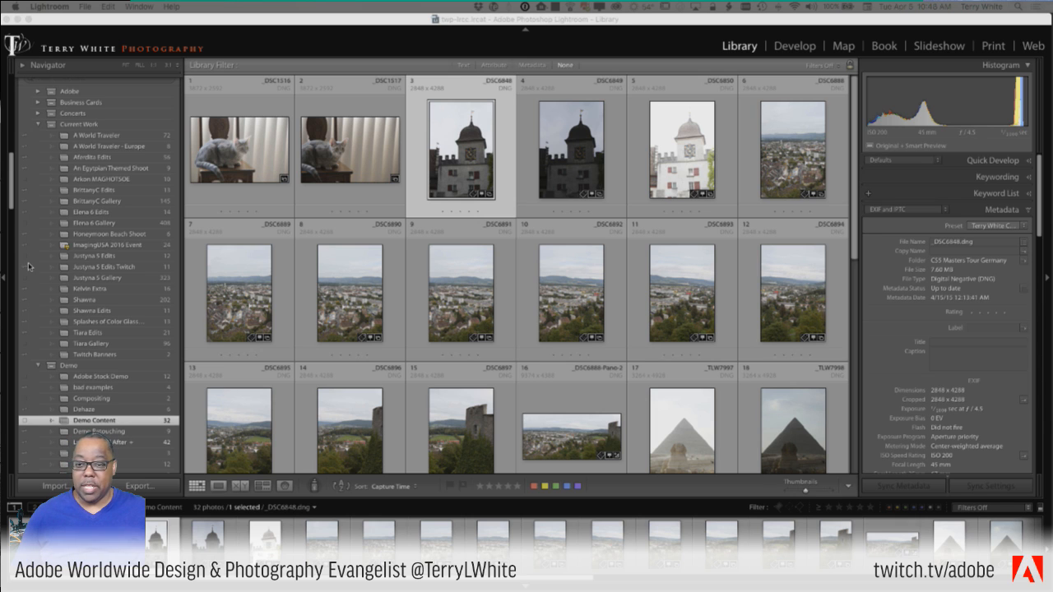
scroll(123, 332, "up", 2)
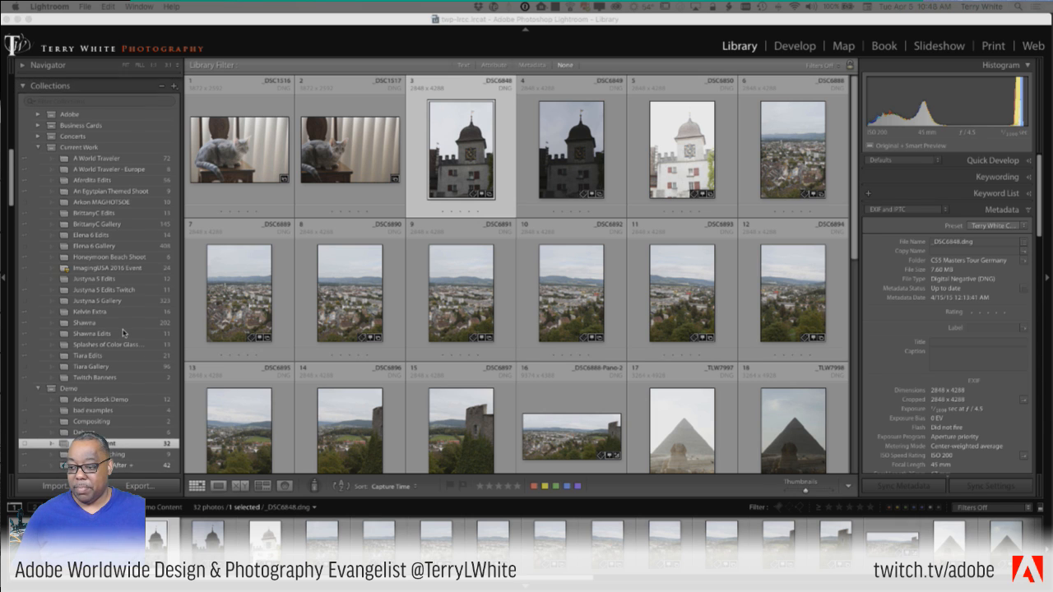
scroll(123, 333, "down", 1)
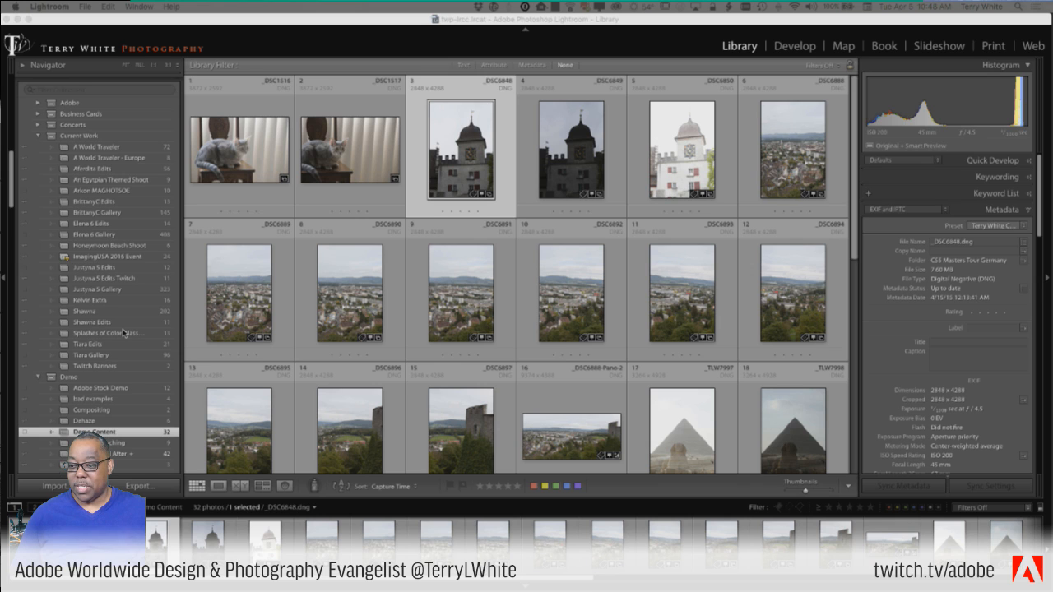
scroll(123, 332, "down", 1)
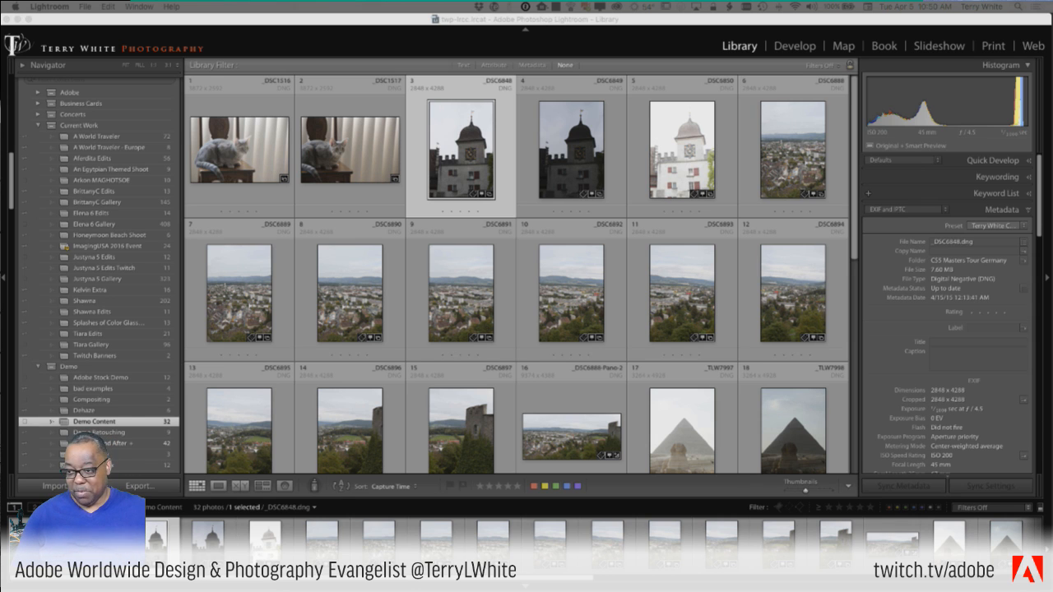
Step: Start a new collection that includes the selected photos _DSC1516 and _DSC6848, and name it Cats and Castles
left_click(235, 169)
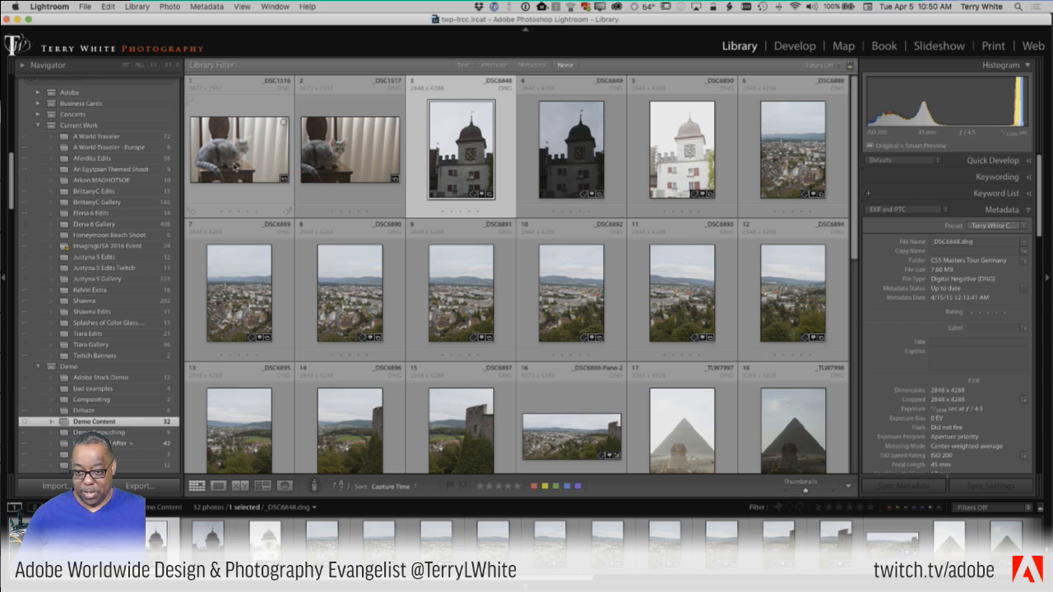
left_click(236, 172)
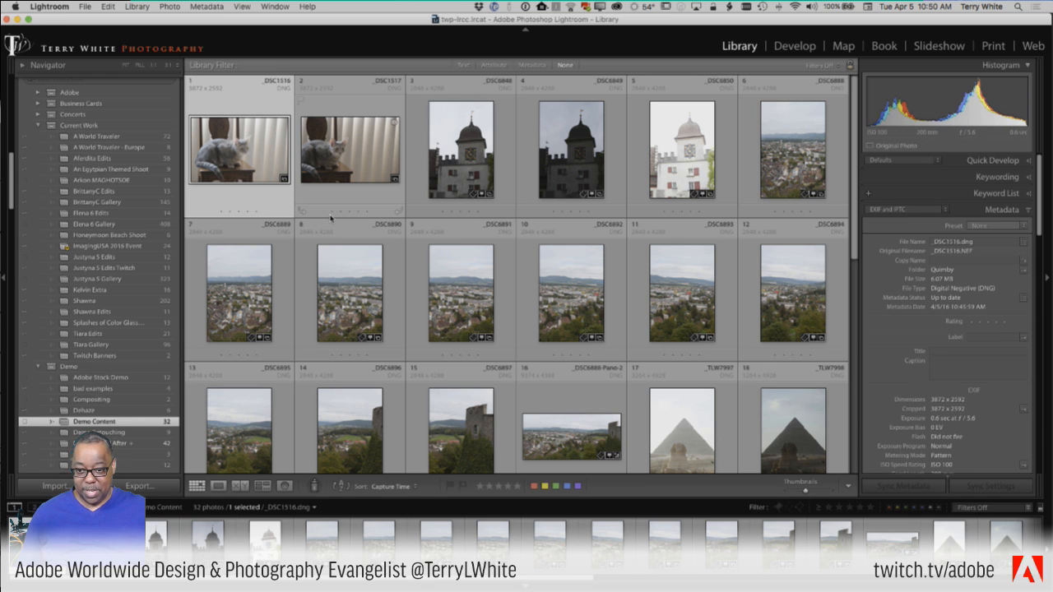
left_click(458, 174, "super")
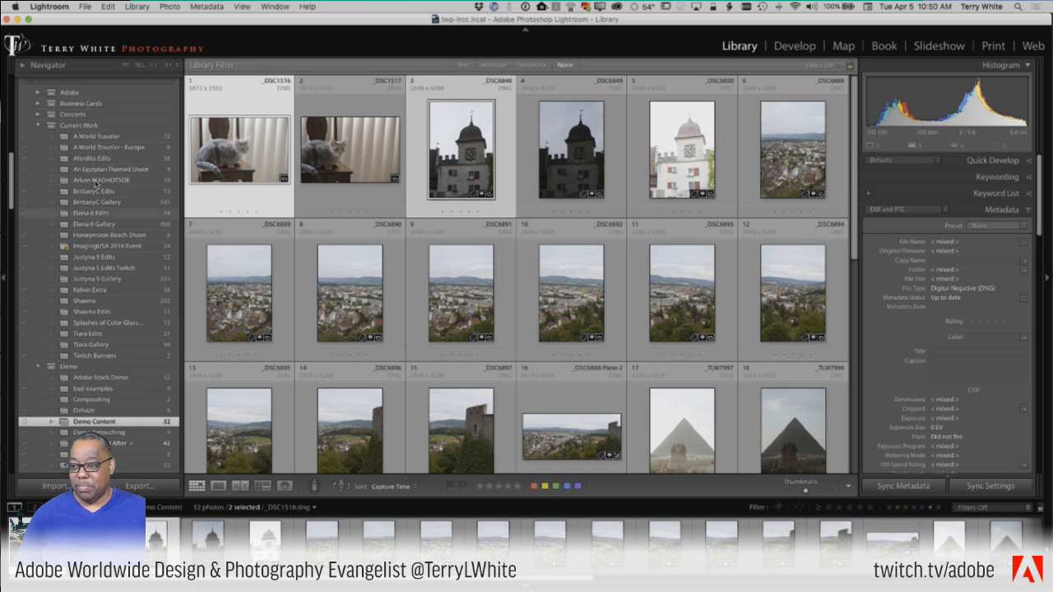
scroll(134, 127, "up", 3)
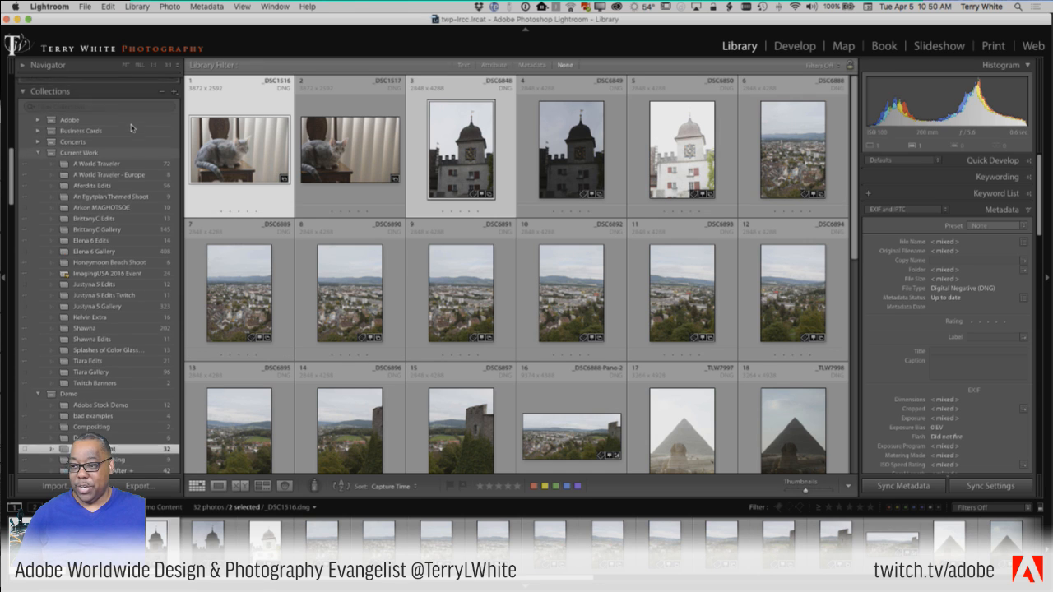
left_click(174, 100)
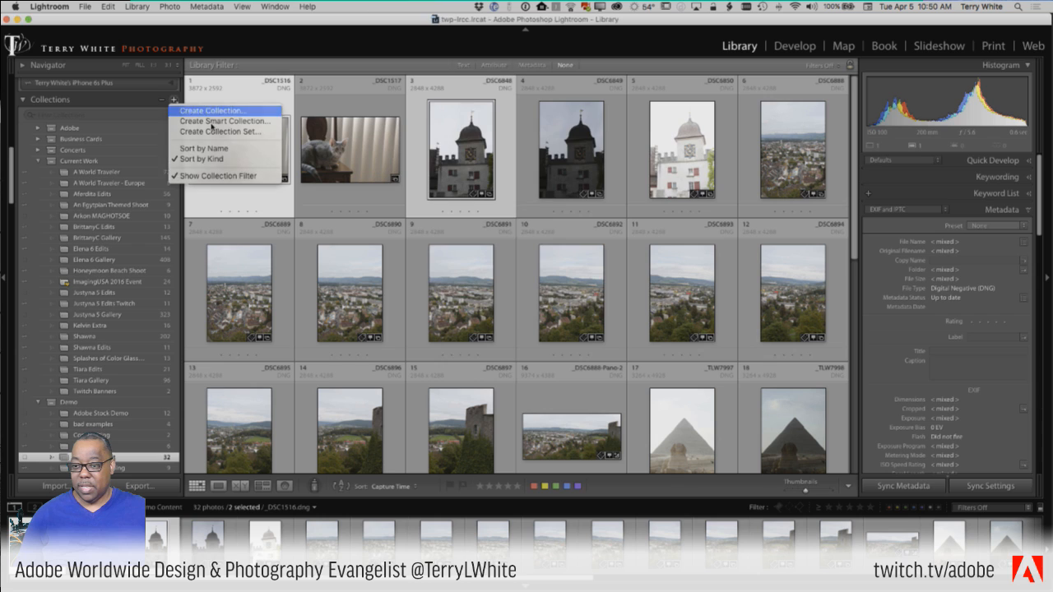
left_click(196, 111)
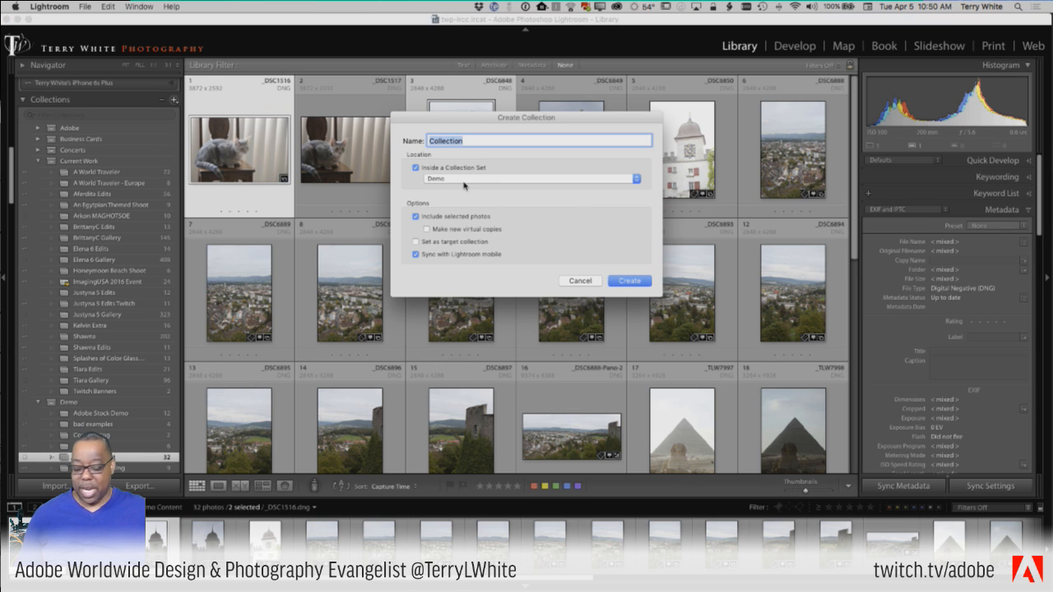
type("Cats and Castles")
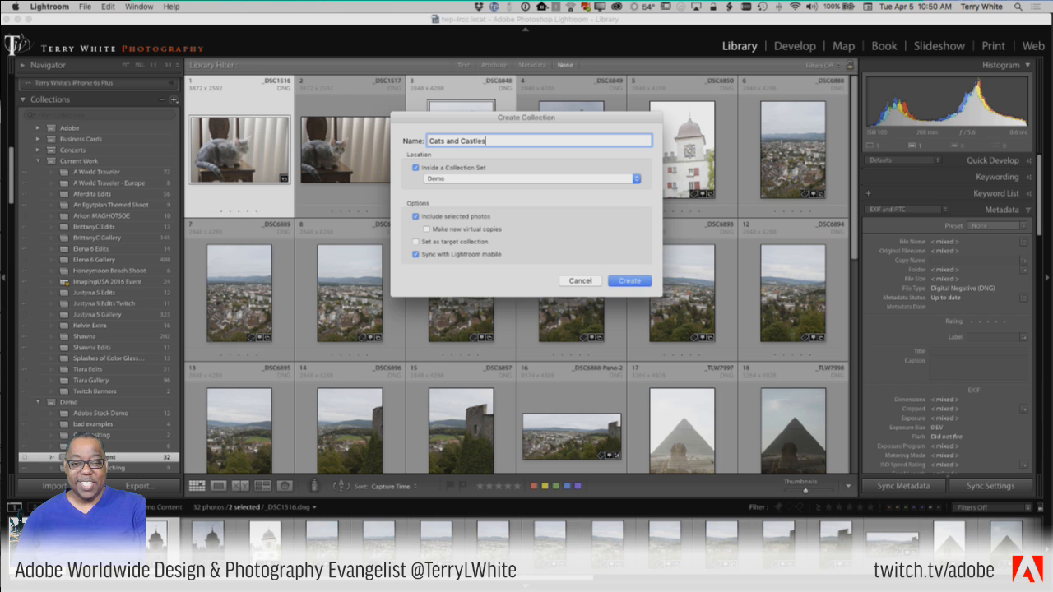
Step: Keep the collection inside the Demo set, turn off syncing with Lightroom mobile, and create it
left_click(456, 180)
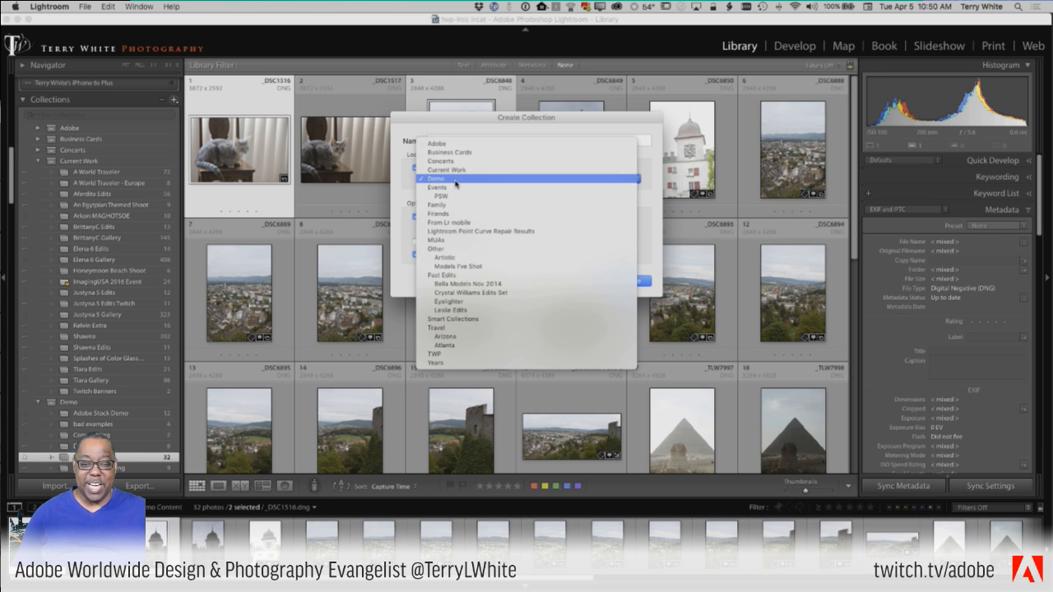
left_click(456, 180)
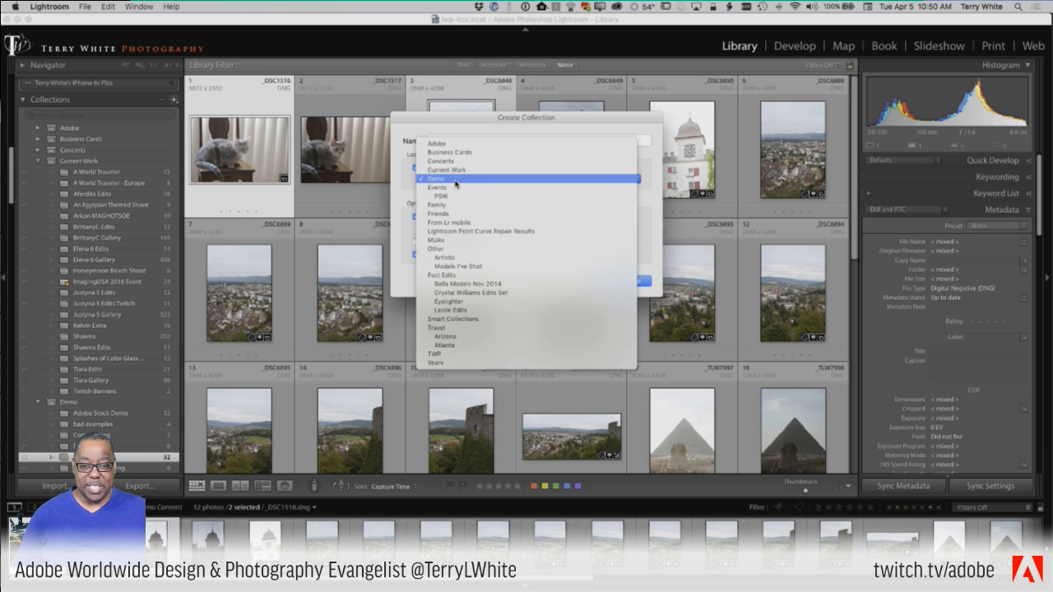
left_click(440, 255)
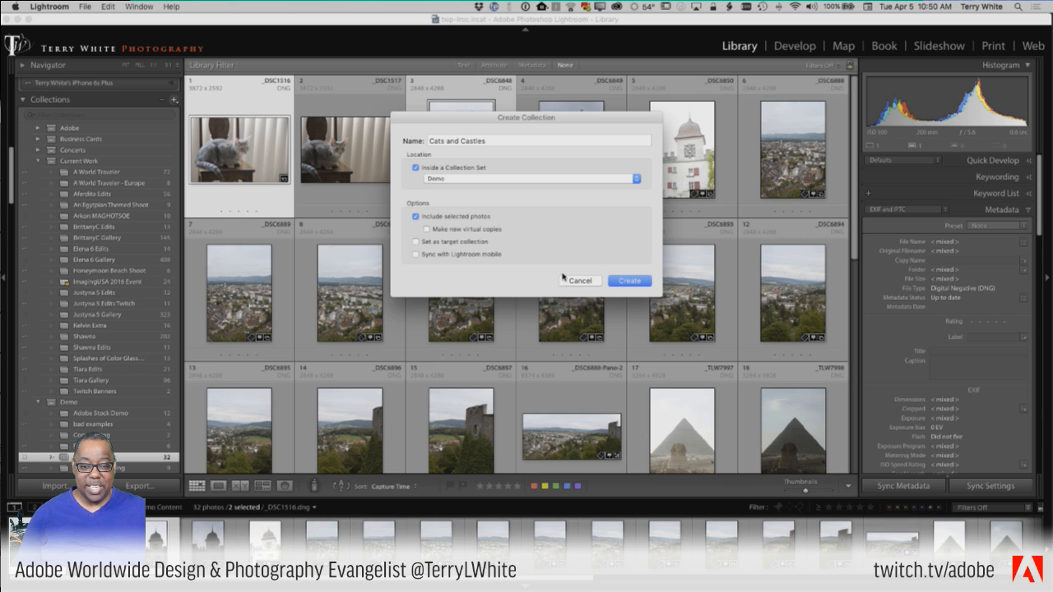
left_click(618, 281)
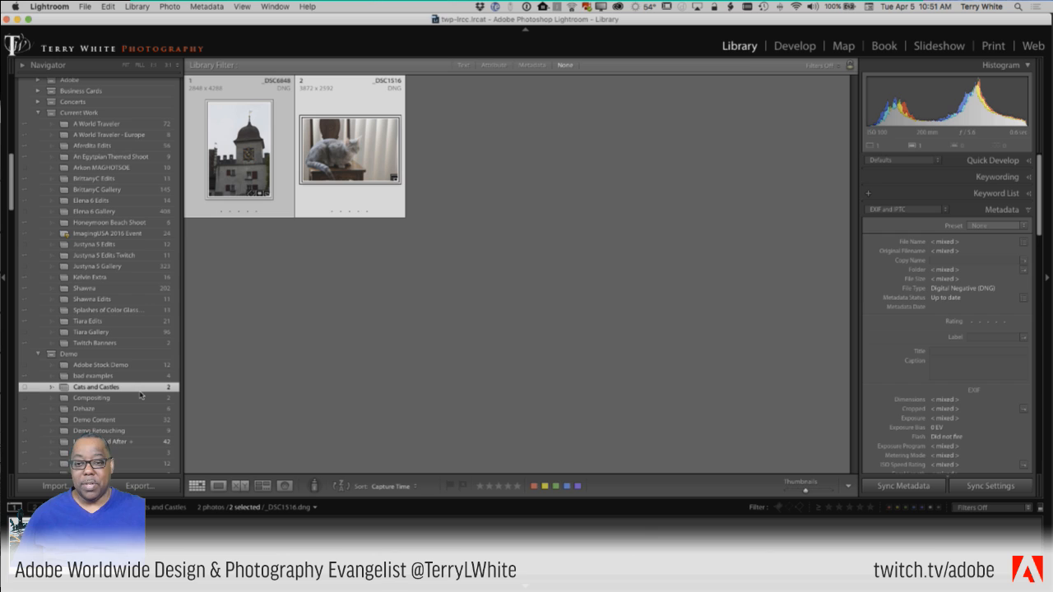
Step: Add the keyword Cat to only the cat photo _DSC1516 in the Cats and Castles collection
mouse_move(335, 197)
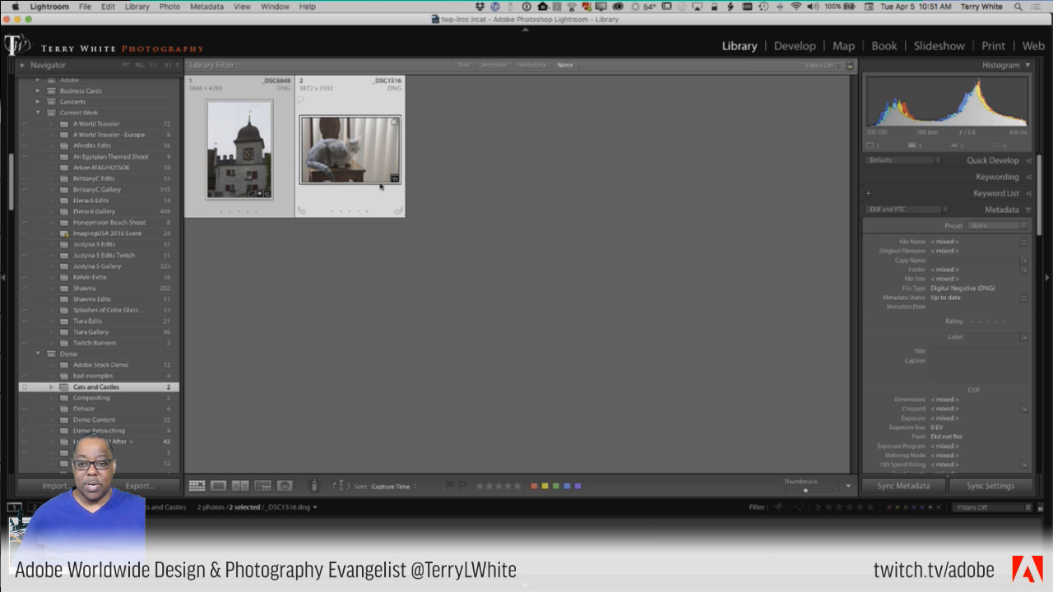
left_click(524, 223)
left_click(372, 173)
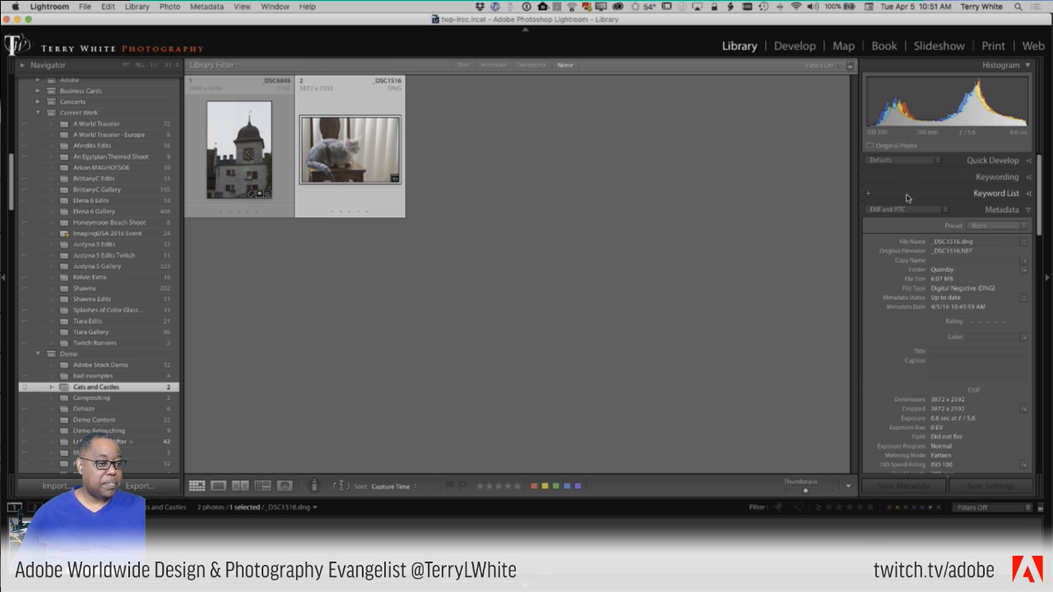
left_click(1030, 194)
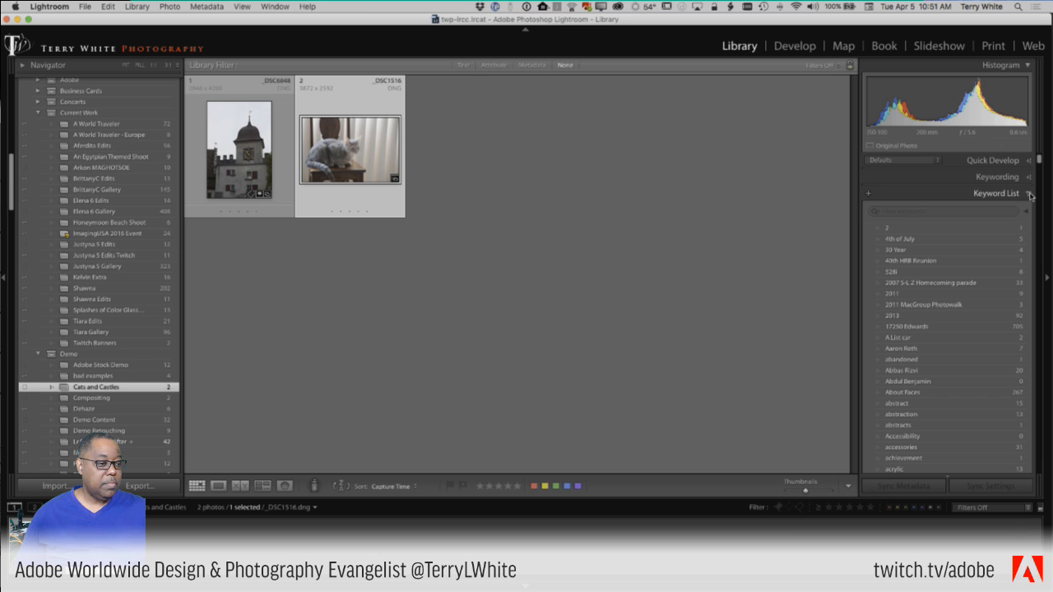
left_click(1029, 194)
left_click(1008, 177)
left_click(895, 251)
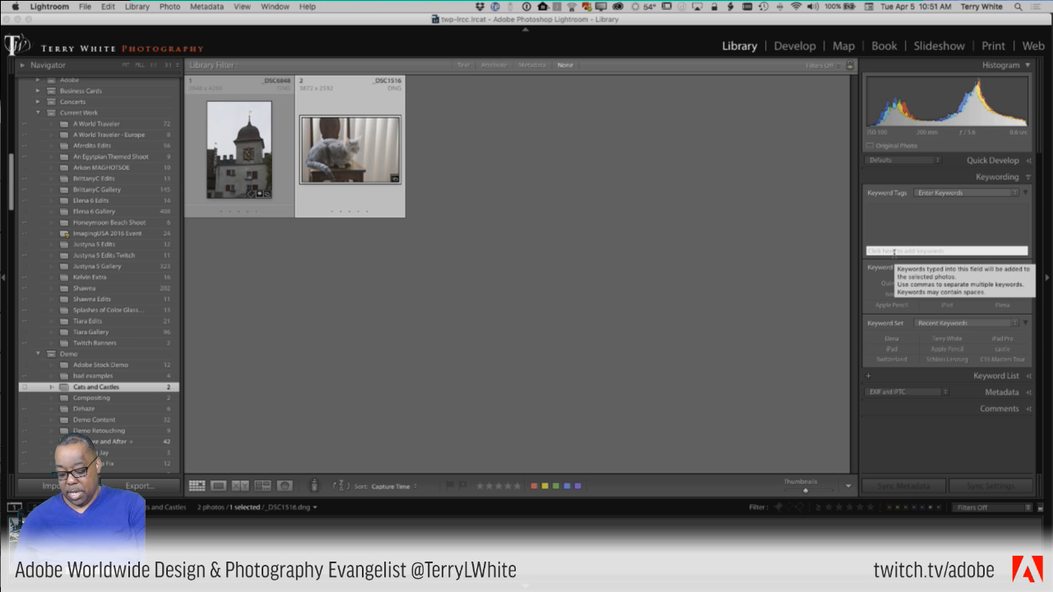
type("Cat")
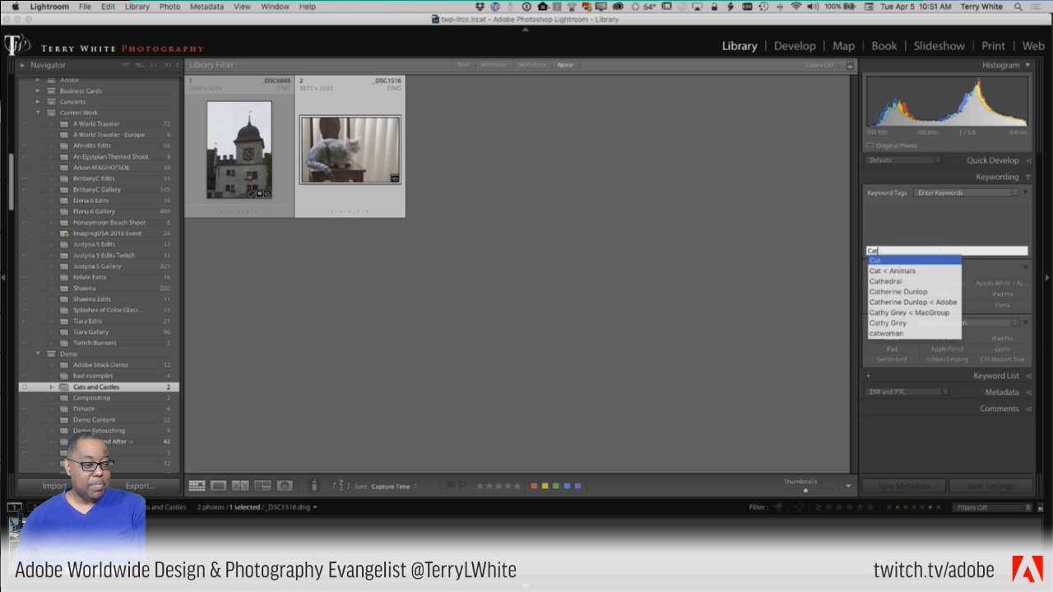
key("Escape")
key("Return")
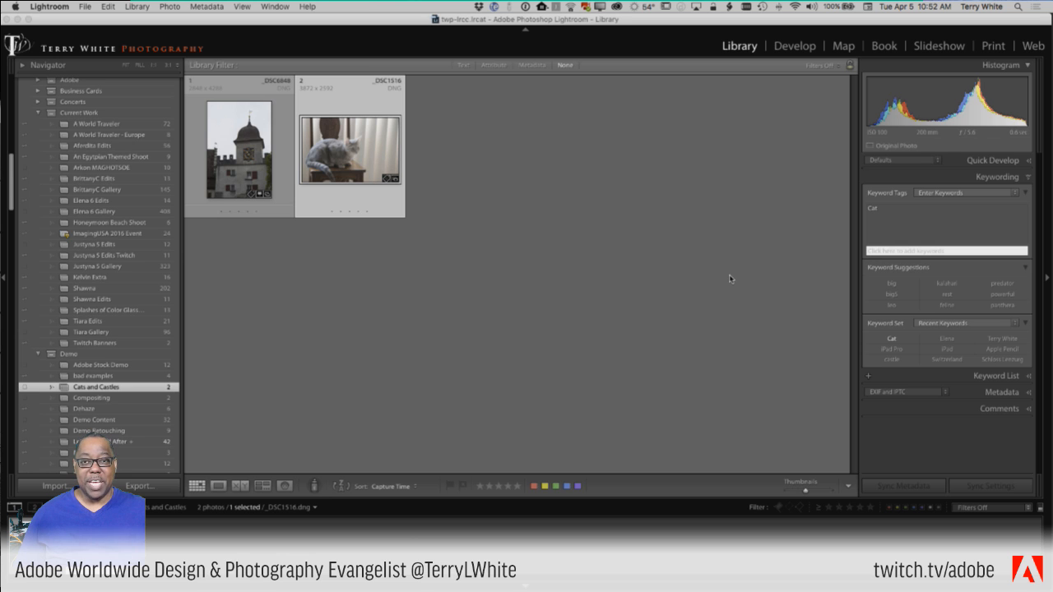
Step: Start a new smart collection inside the Demo set and name it Cats
scroll(149, 128, "up", 15)
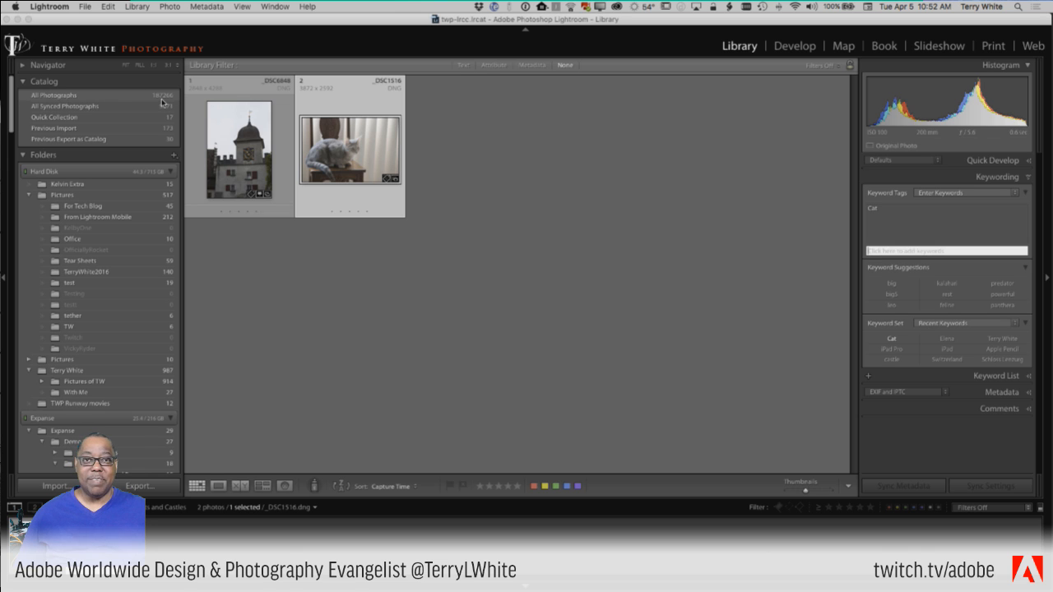
scroll(154, 121, "down", 15)
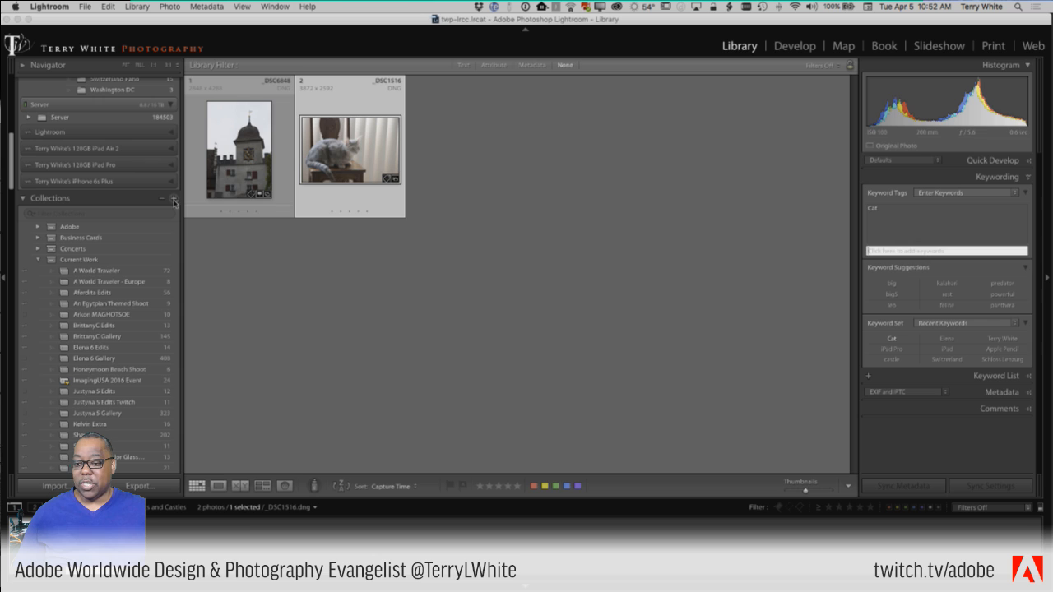
left_click(174, 200)
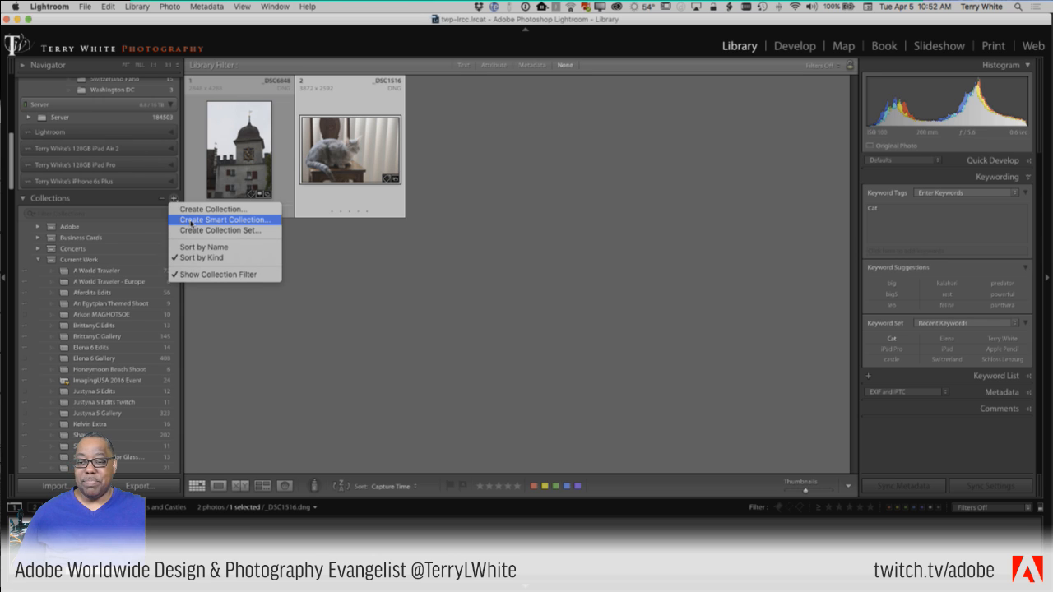
left_click(191, 220)
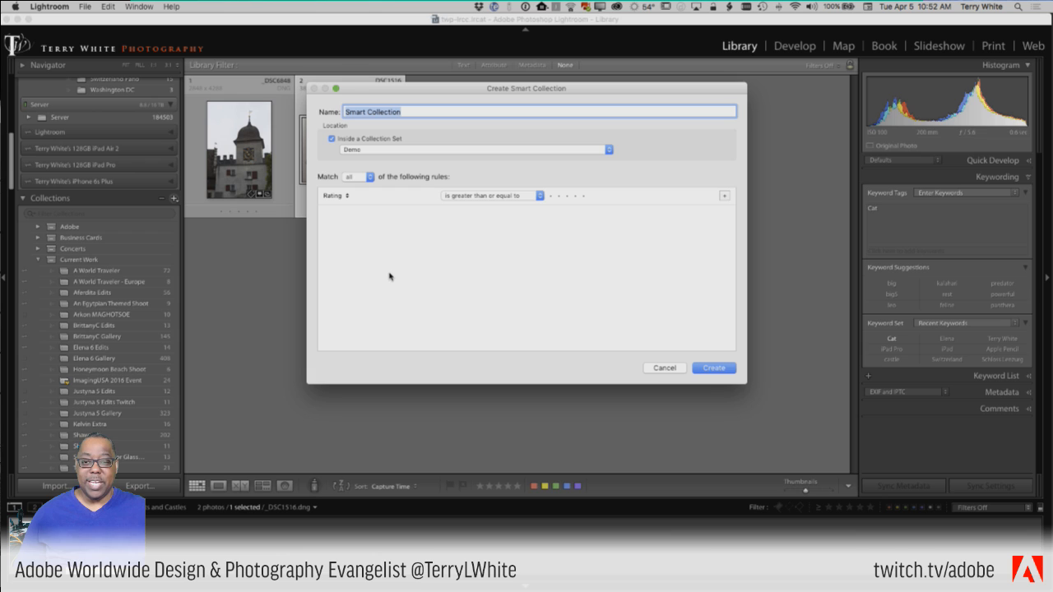
type("Cats")
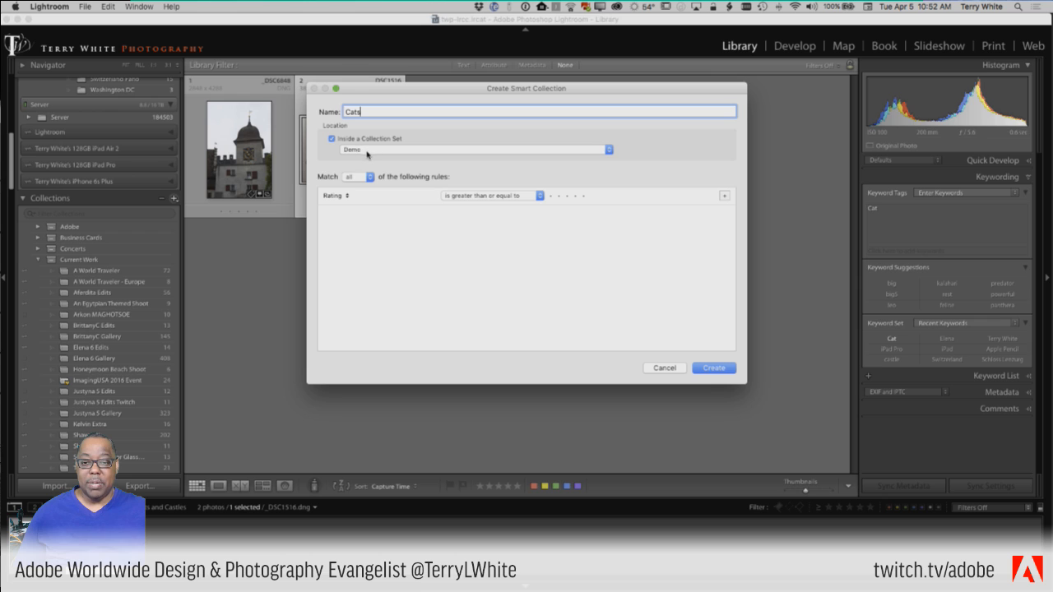
Step: Set the smart collection's rule to Keywords contains cat, and create the collection
left_click(336, 197)
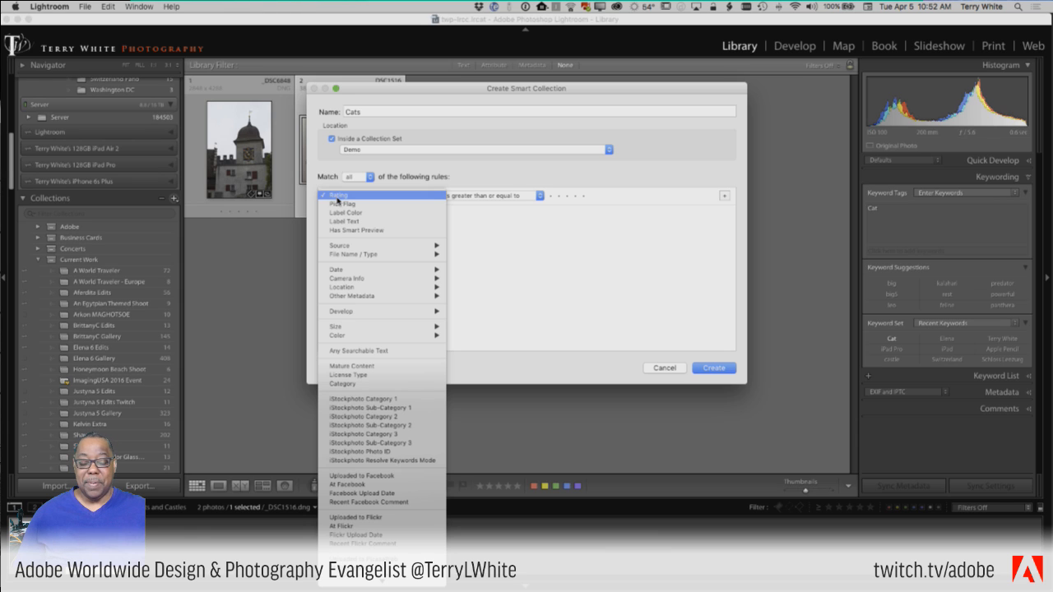
mouse_move(363, 256)
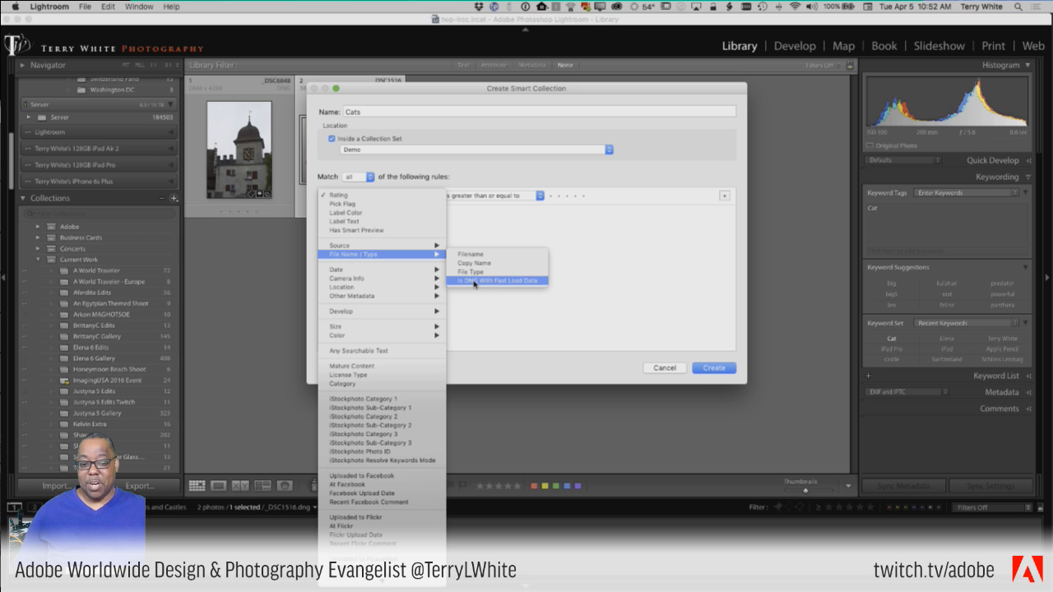
mouse_move(393, 273)
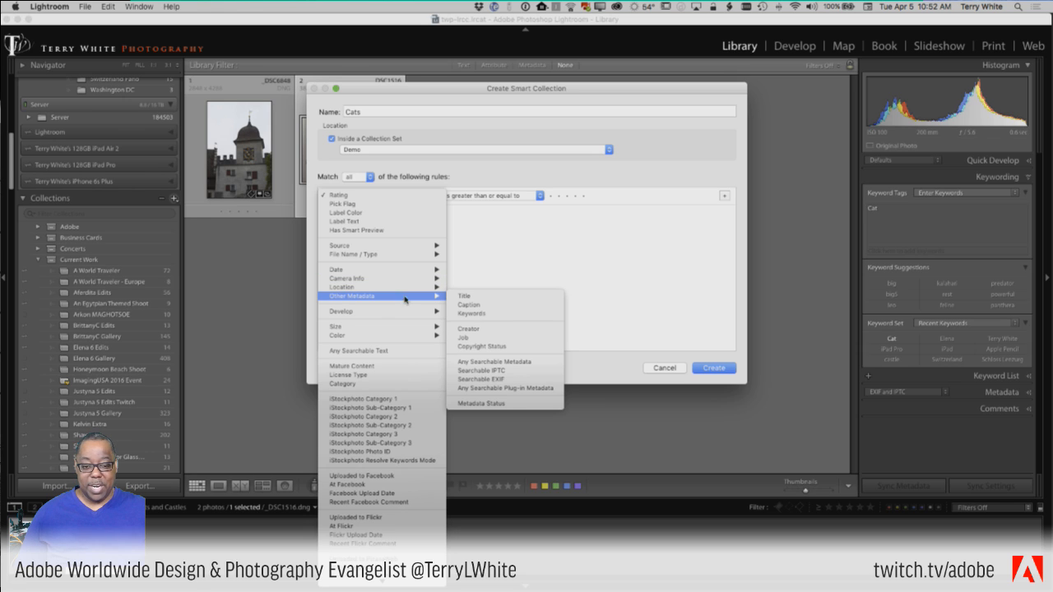
left_click(471, 314)
left_click(580, 195)
type("cat")
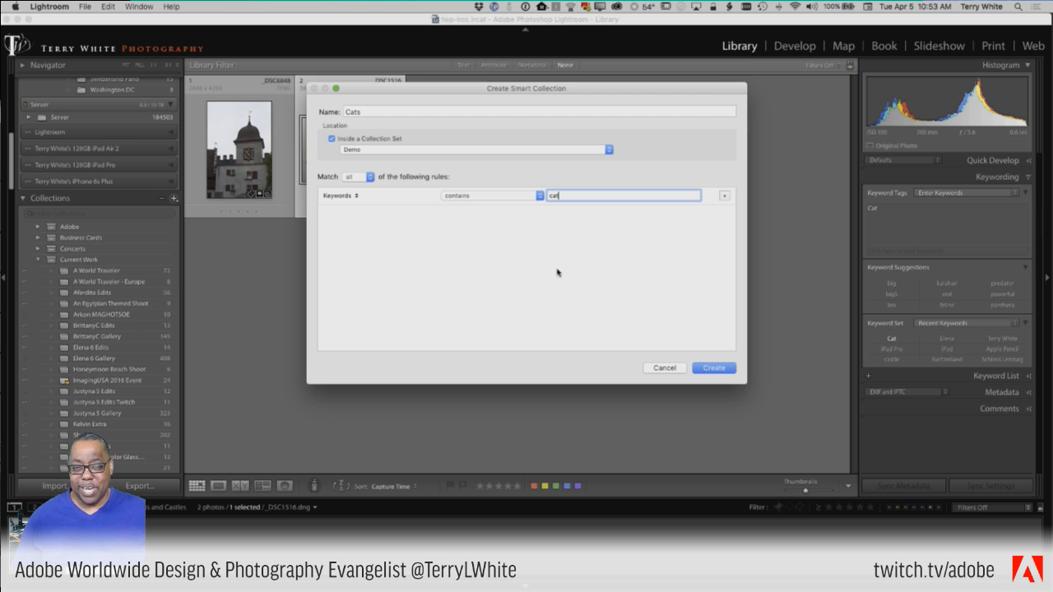
left_click(705, 370)
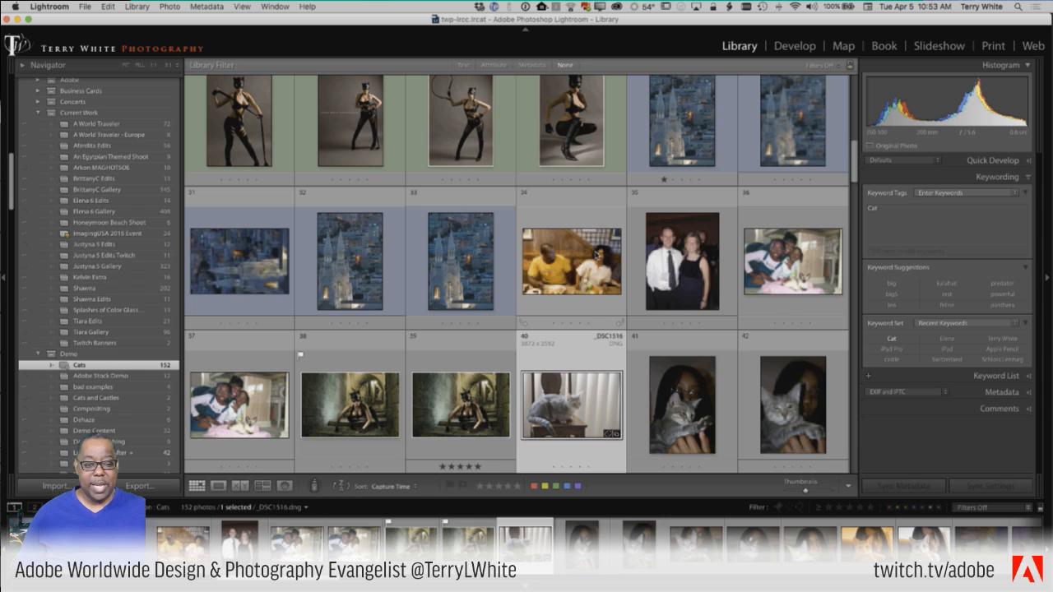
Step: Look through the photos gathered in the Cats smart collection and check the keywords of the kitten photo Quimby15
scroll(596, 255, "down", 2)
scroll(596, 257, "down", 6)
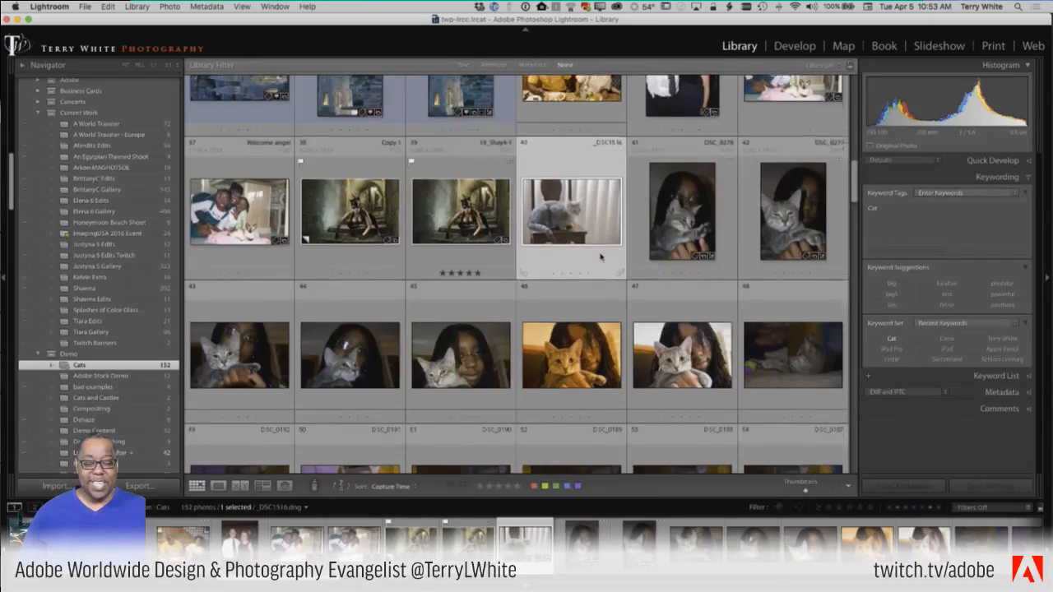
scroll(600, 258, "down", 3)
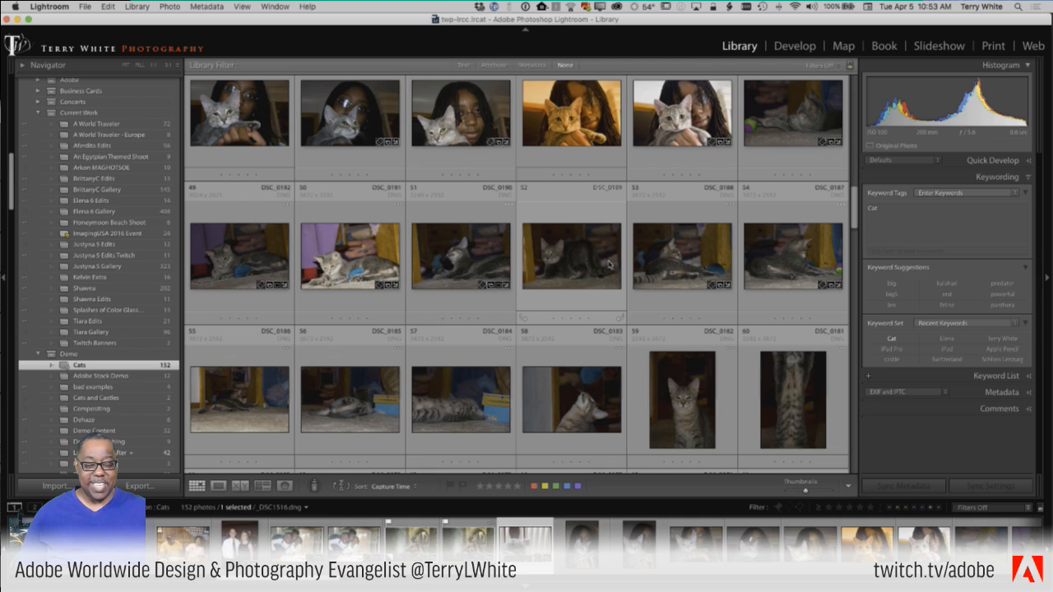
scroll(601, 257, "down", 2)
scroll(609, 264, "down", 3)
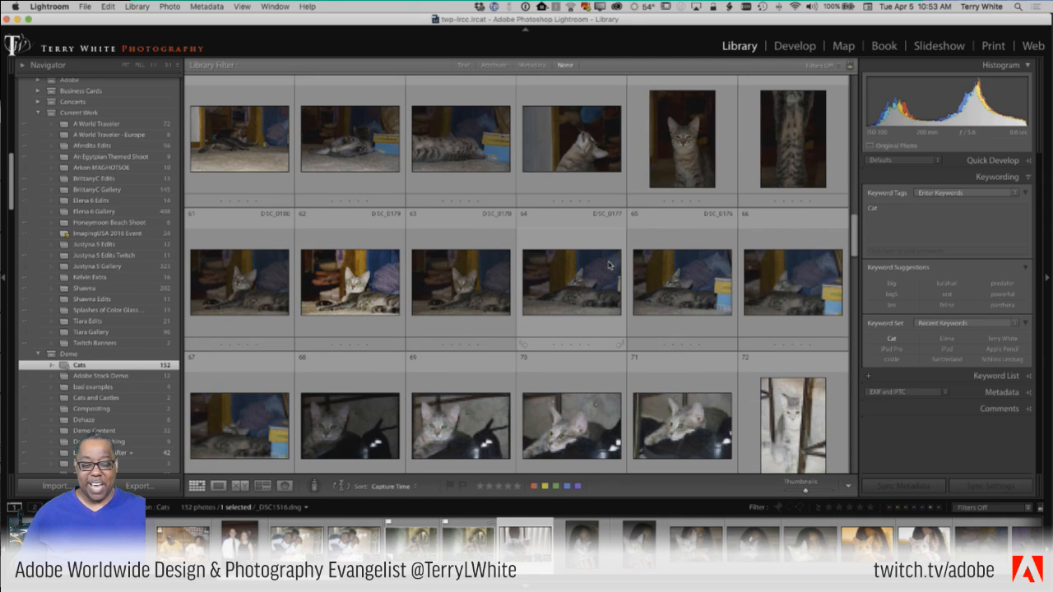
scroll(608, 264, "down", 3)
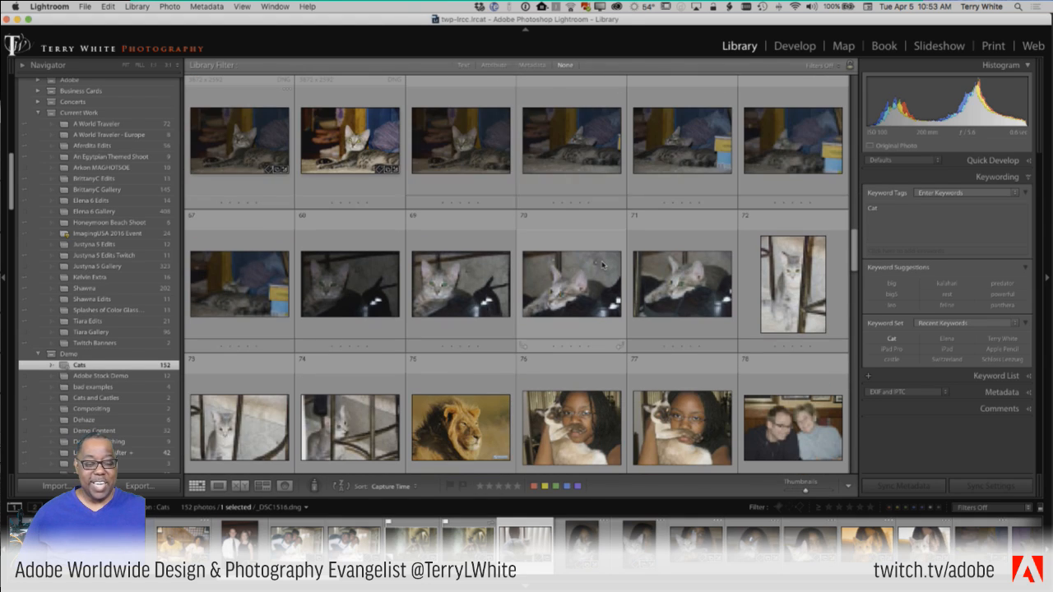
scroll(602, 264, "up", 1)
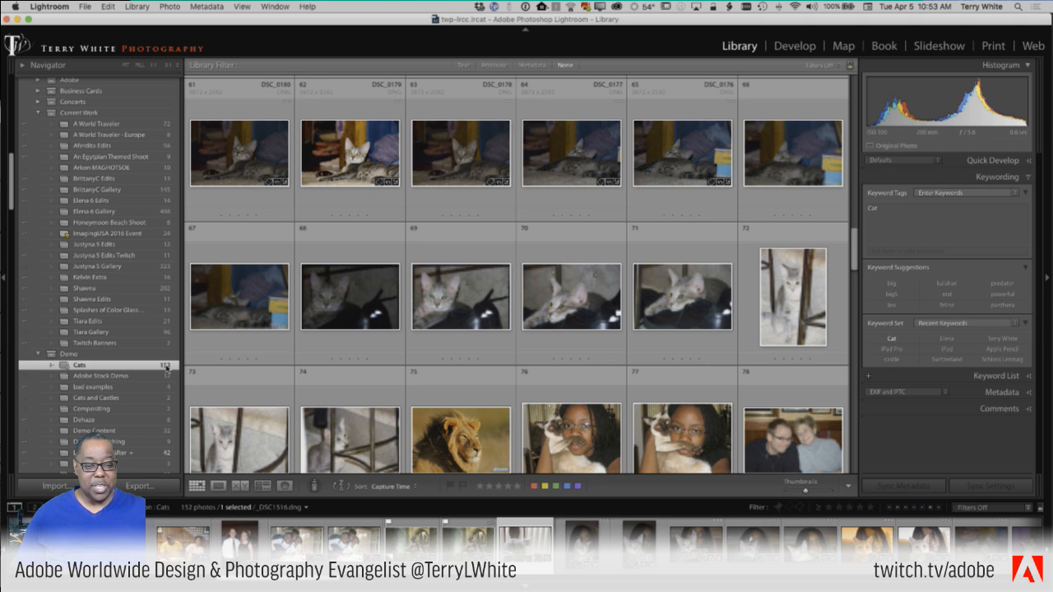
left_click(437, 304)
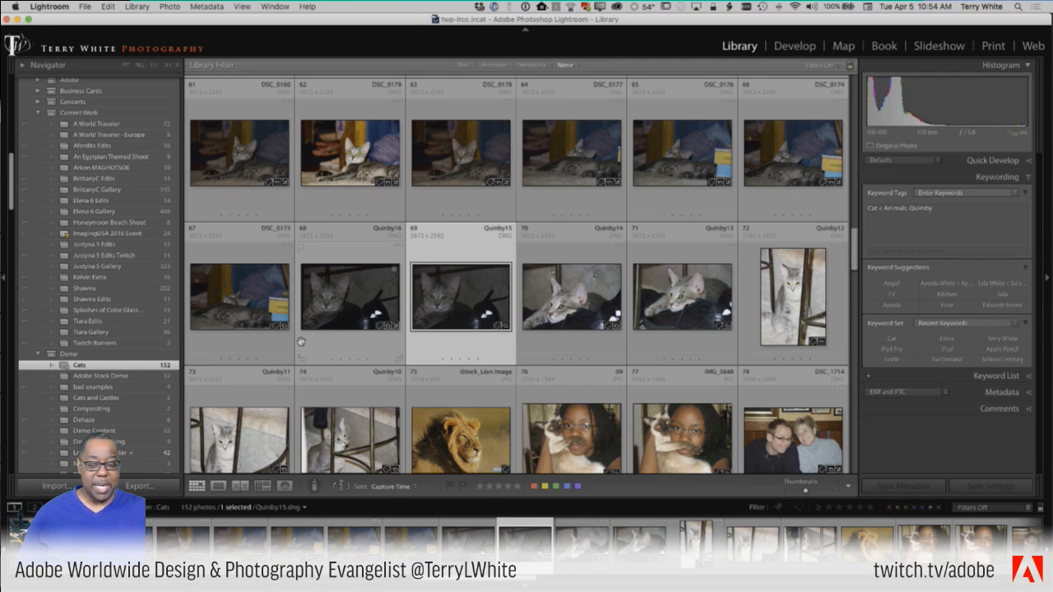
Step: Edit the Cats smart collection to add a second rule, Keywords contains quimby, and save it
right_click(91, 369)
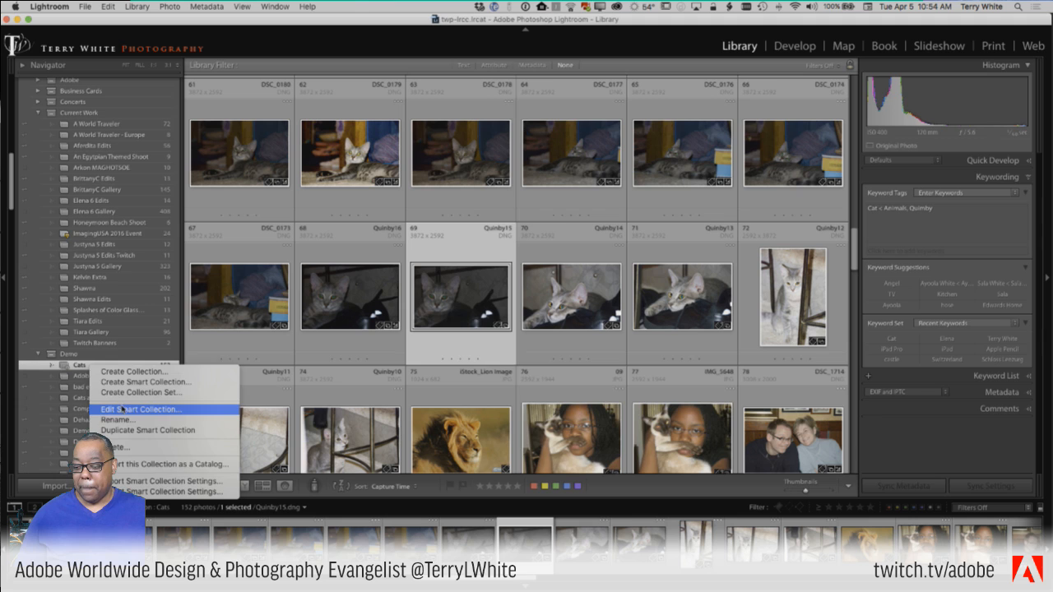
left_click(124, 409)
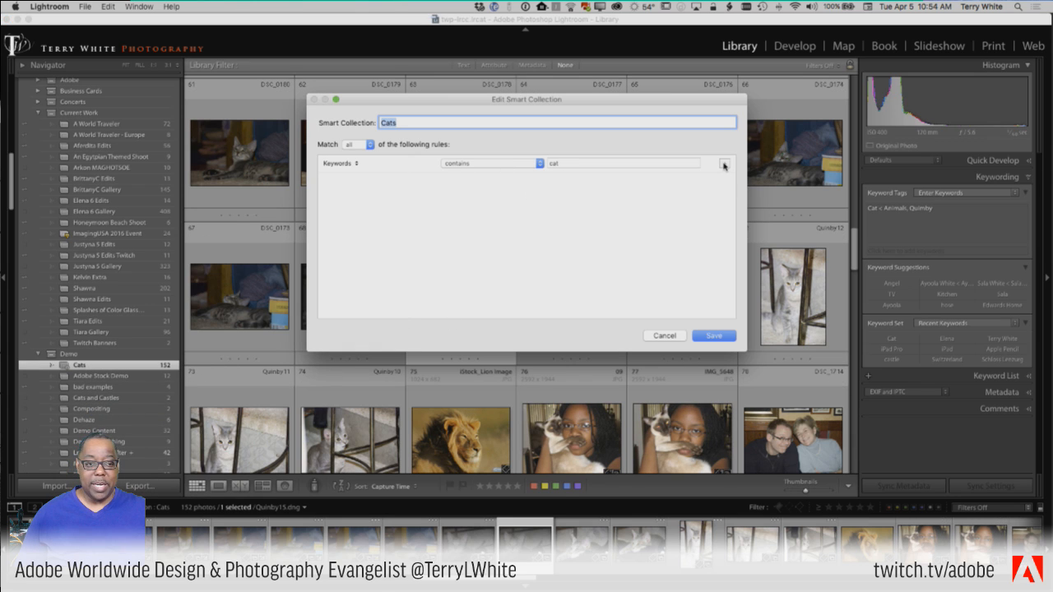
key("Tab")
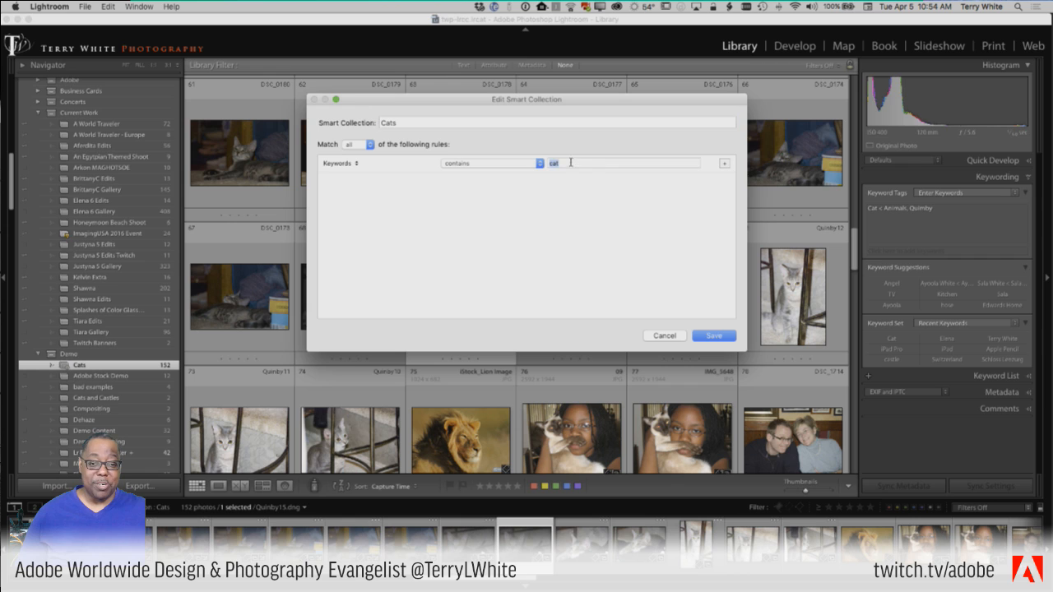
left_click(724, 163)
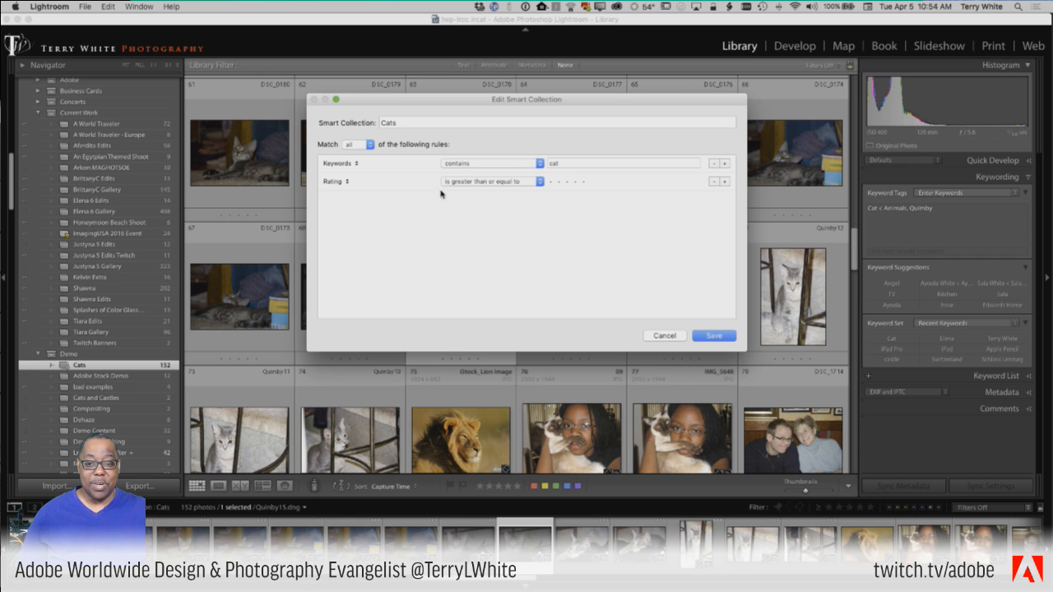
left_click(346, 181)
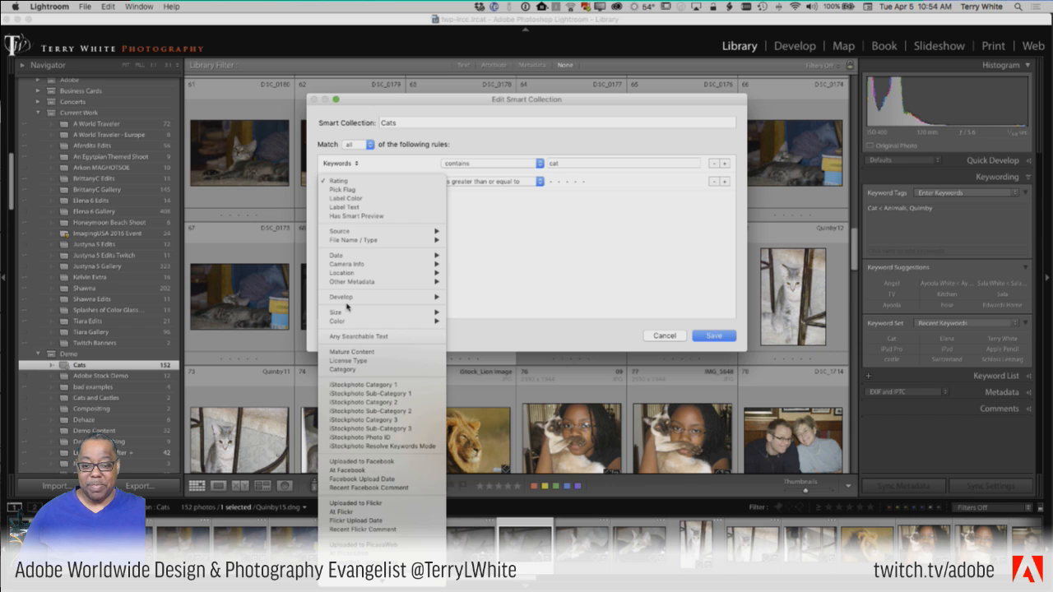
mouse_move(371, 239)
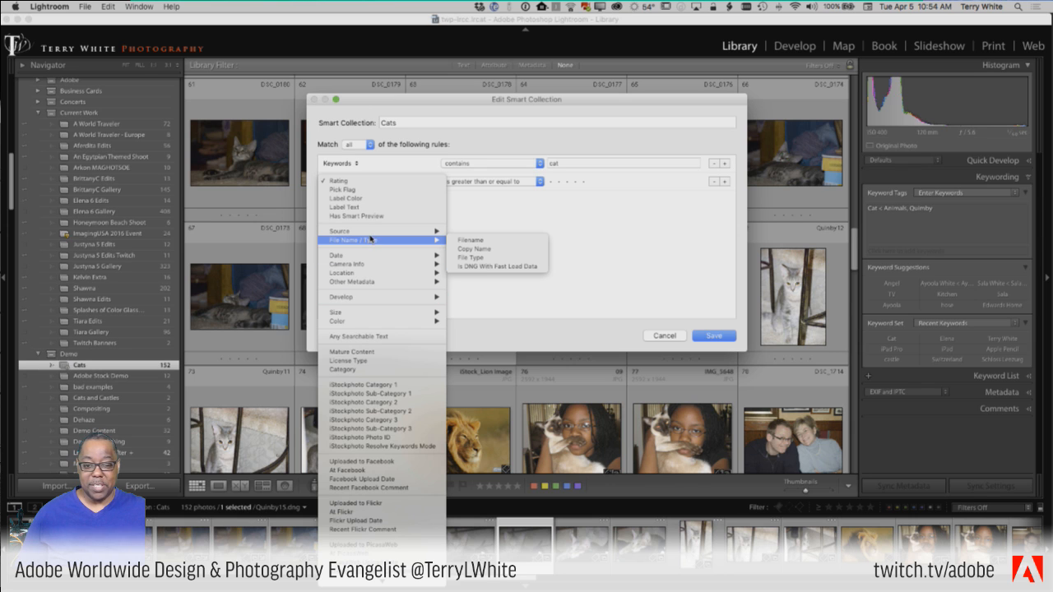
mouse_move(363, 282)
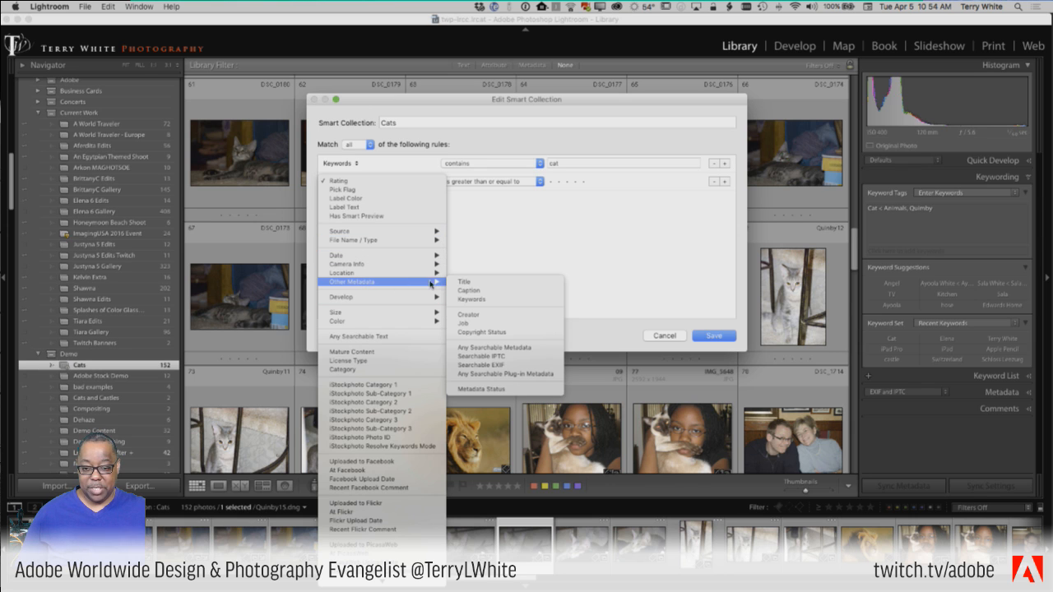
left_click(477, 300)
left_click(563, 181)
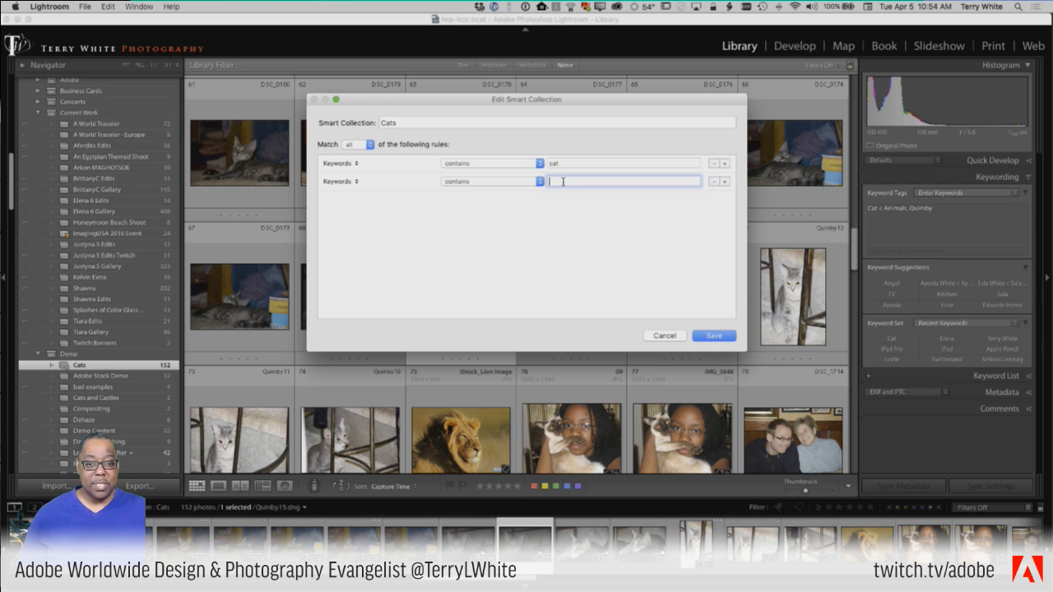
type("quimby")
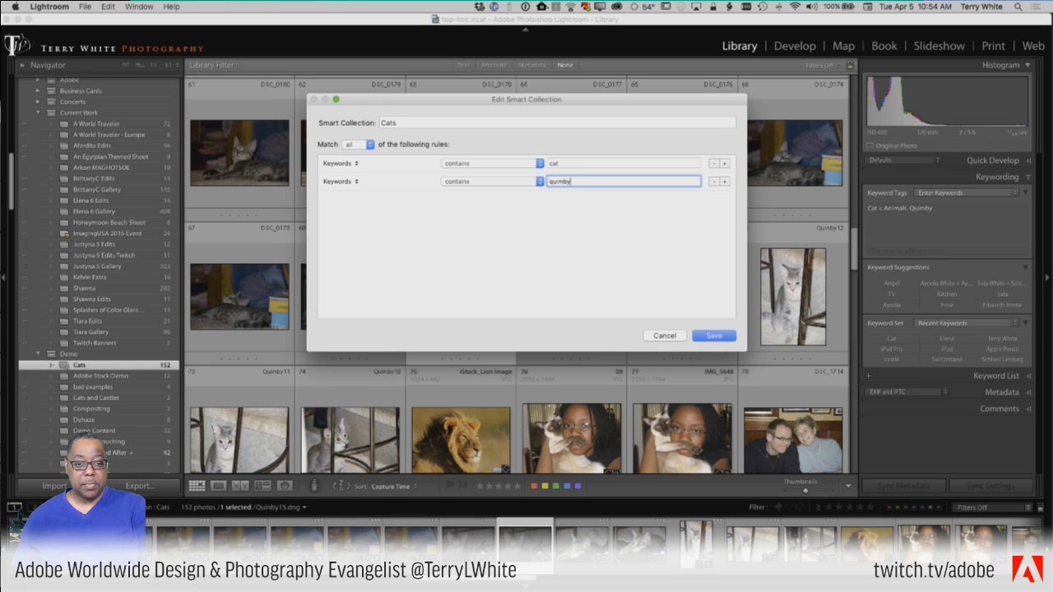
left_click(712, 337)
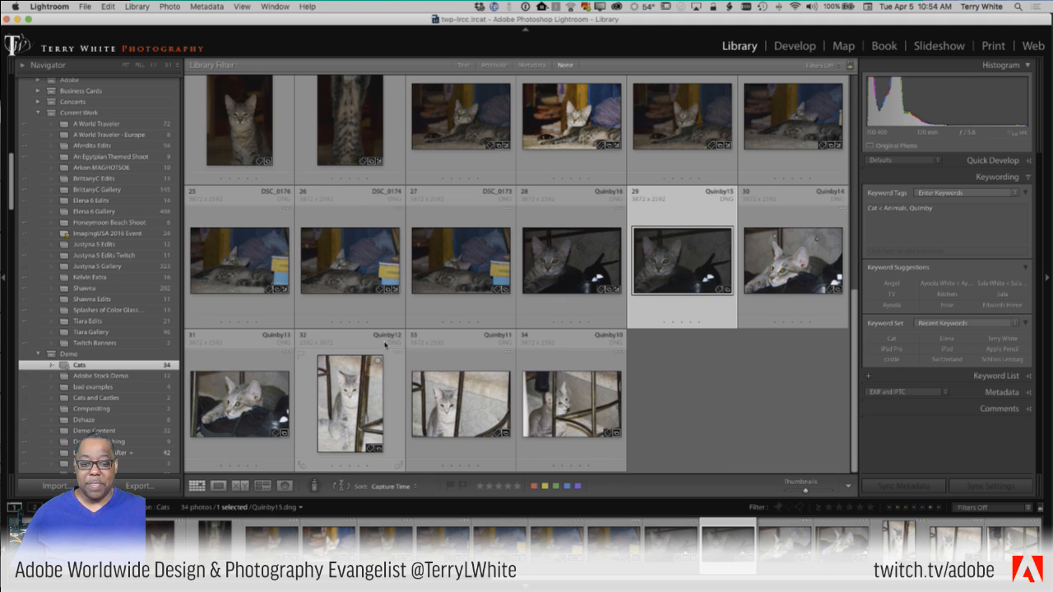
Step: Review the photos in the narrowed Cats smart collection, and open the Cats and Castles collection
scroll(384, 344, "up", 3)
scroll(384, 345, "up", 3)
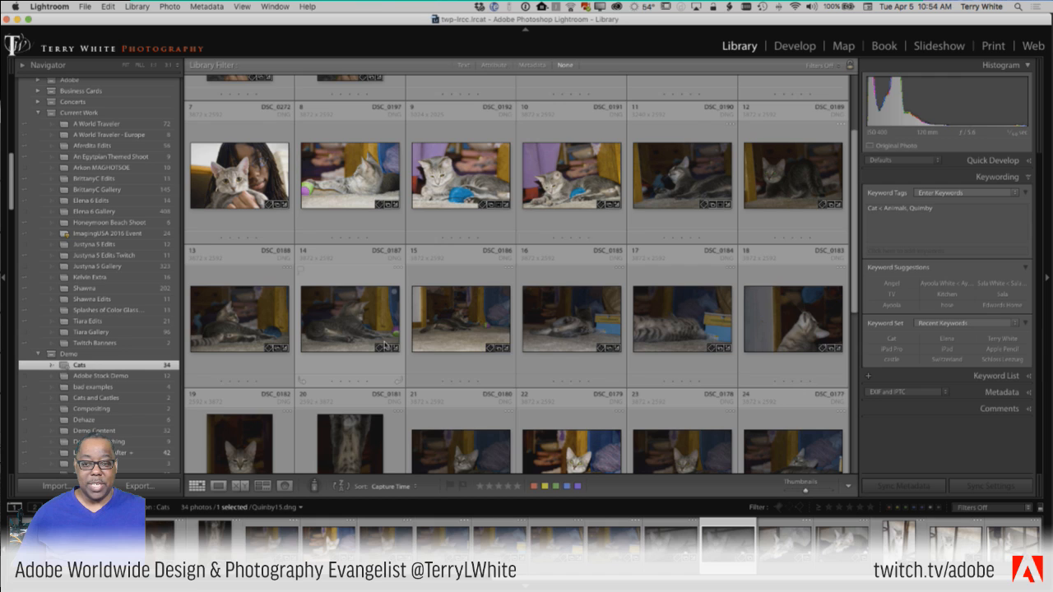
scroll(384, 345, "down", 5)
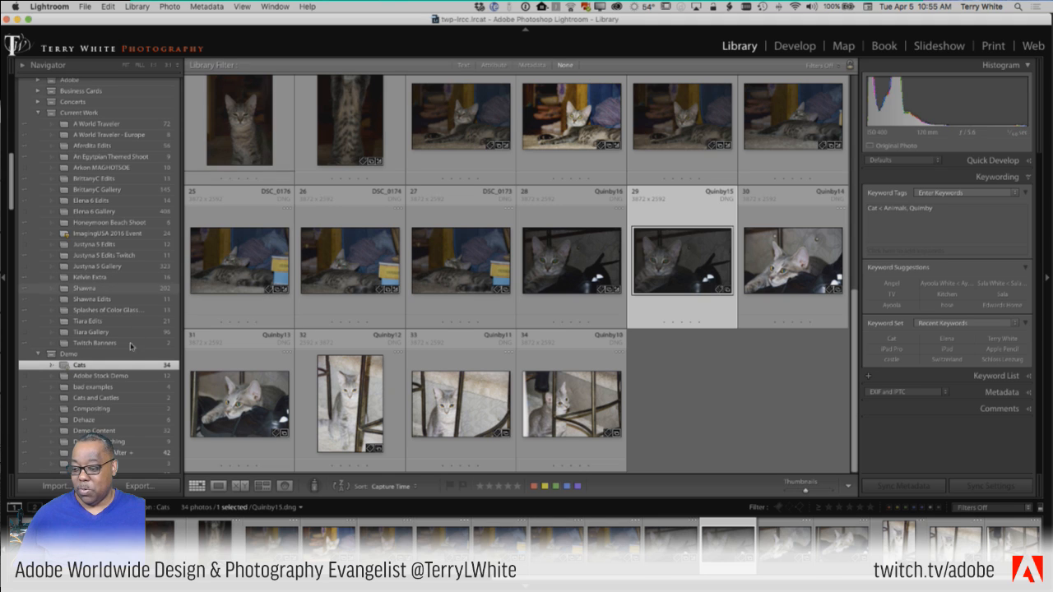
left_click(107, 400)
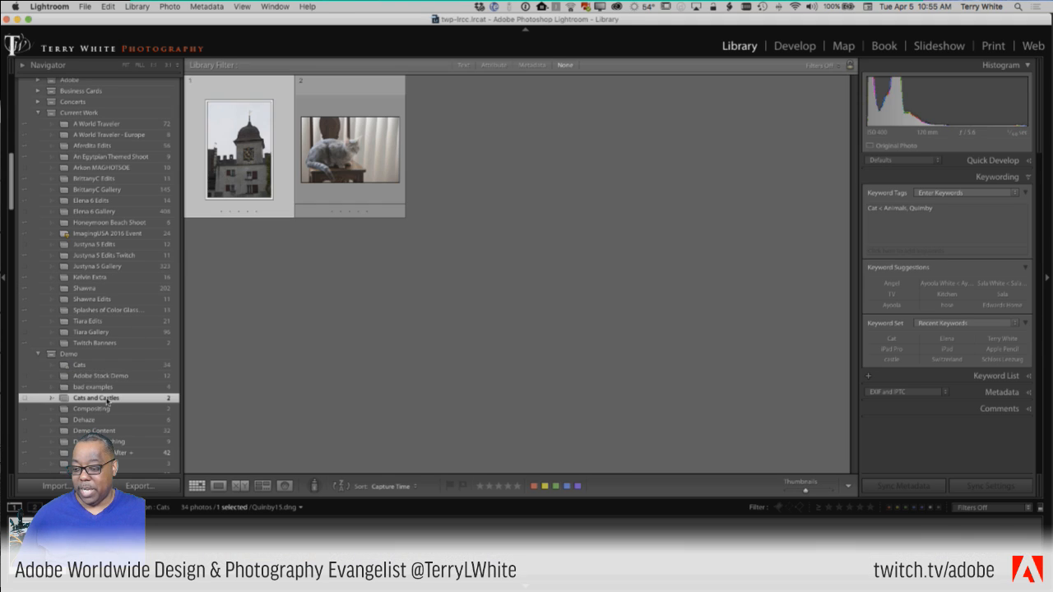
Step: Add the keyword Quimby to the cat photo _DSC1516 in the Cats and Castles collection
left_click(340, 164)
left_click(866, 238)
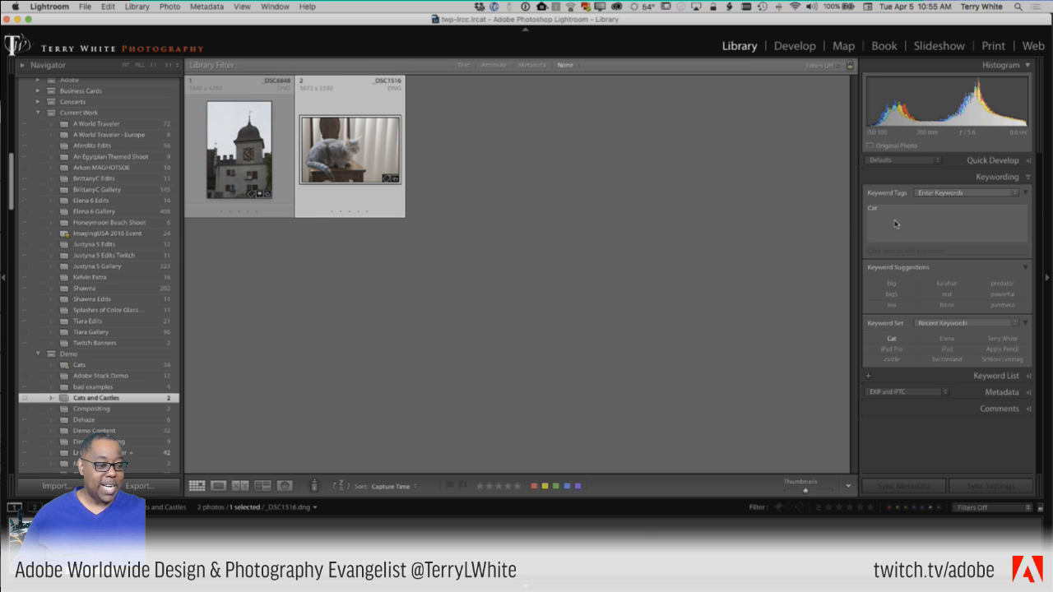
left_click(878, 251)
type("quickTake 100")
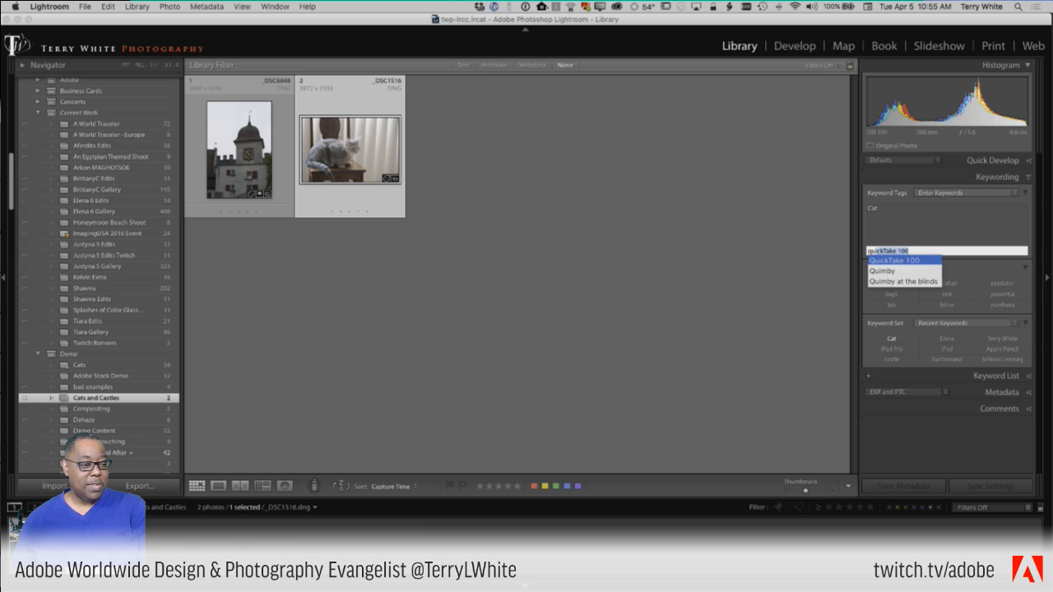
key("Down")
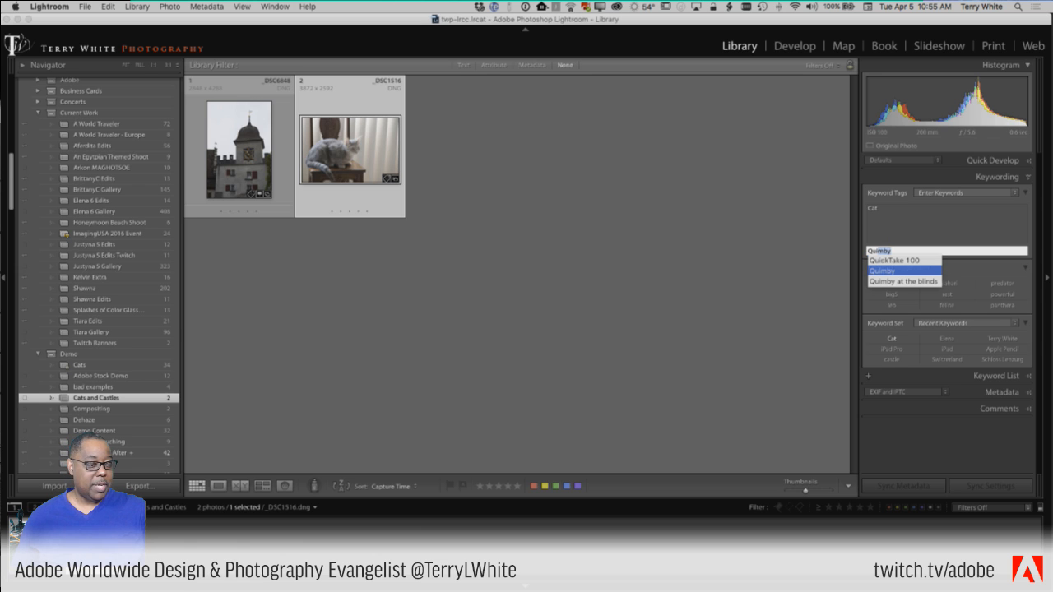
key("Return")
key("Return")
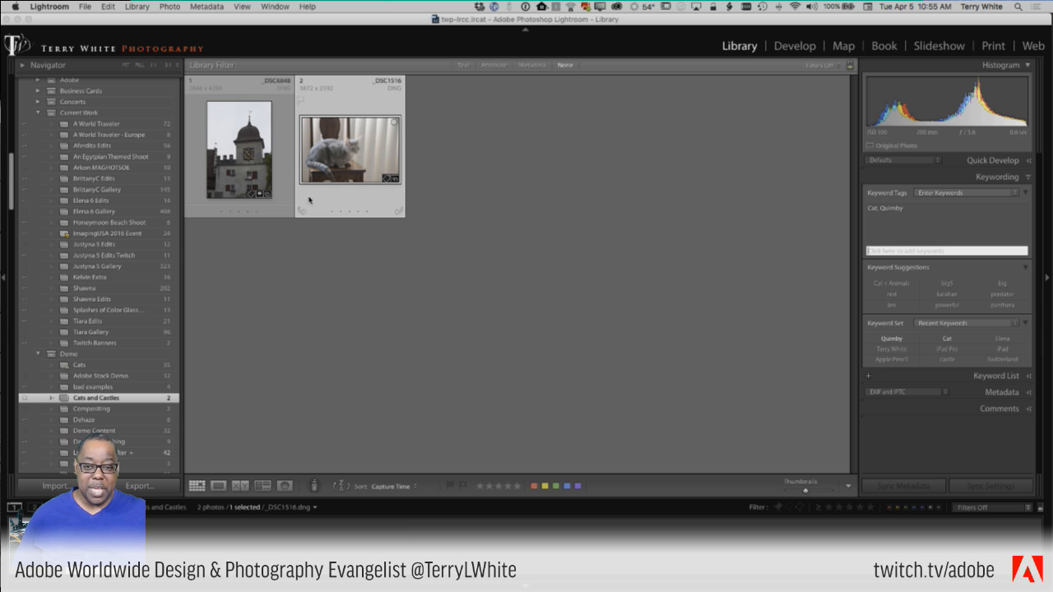
Step: Open the Cats smart collection to check that it includes the newly keyworded cat photo
scroll(109, 403, "up", 1)
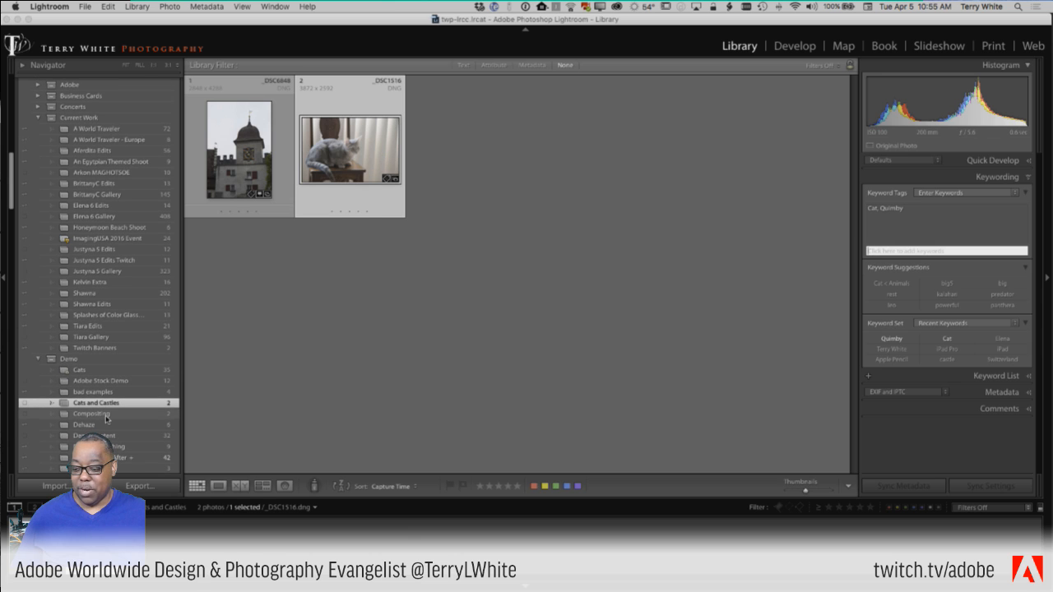
scroll(105, 420, "down", 3)
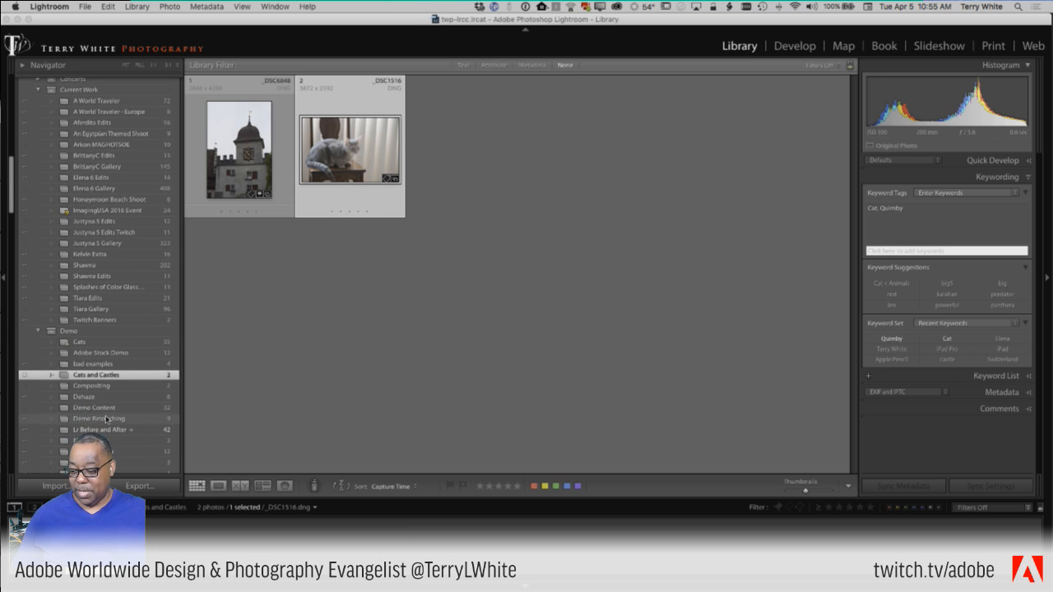
left_click(94, 338)
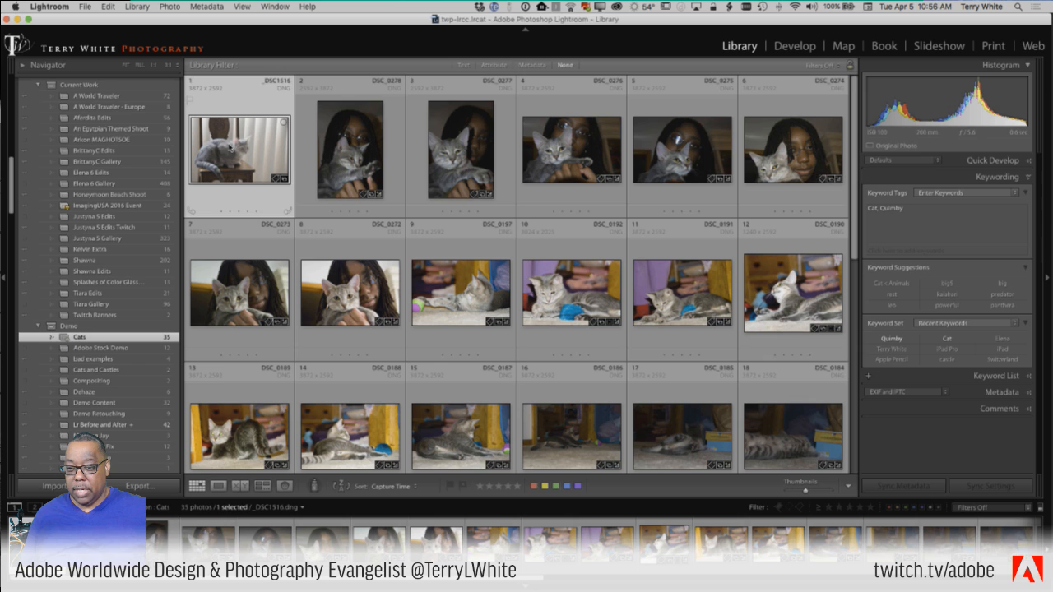
Step: Create a collection named Wall Art inside the Demo set without including the selected photo, and open it
scroll(173, 122, "up", 4)
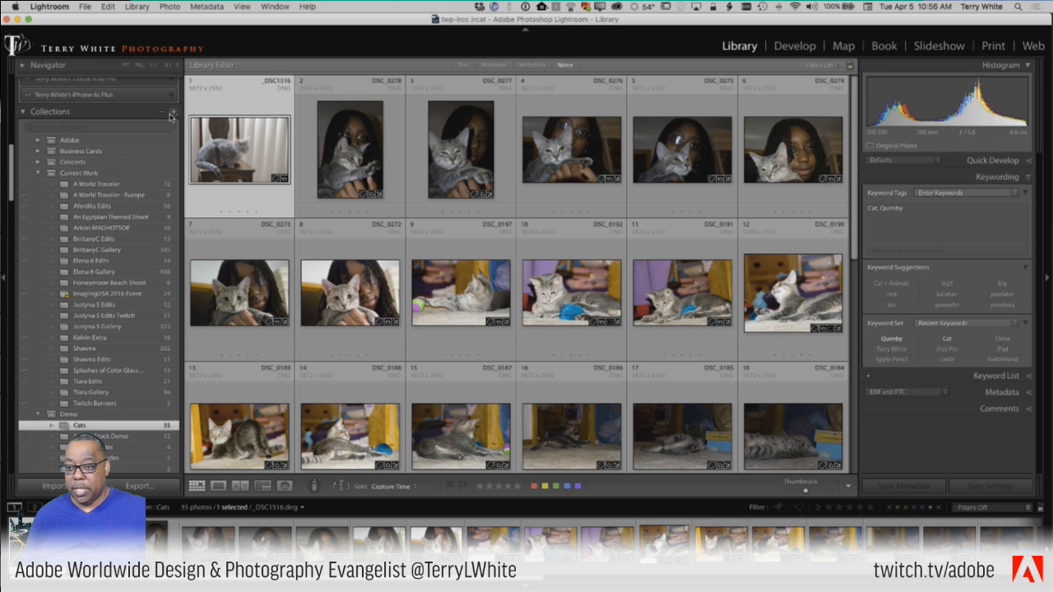
left_click(172, 114)
left_click(201, 122)
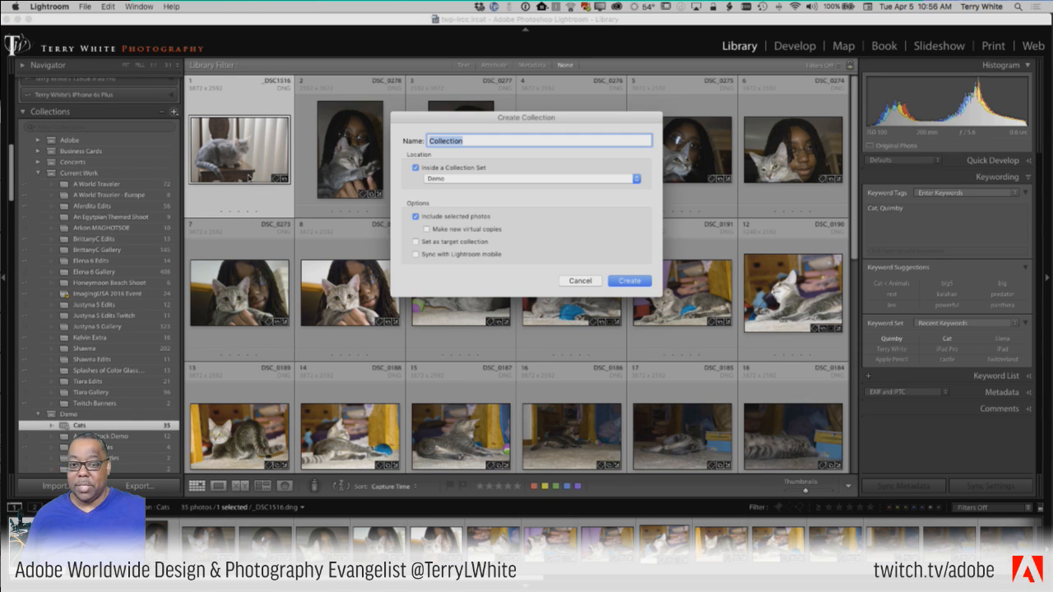
type("Wall Art")
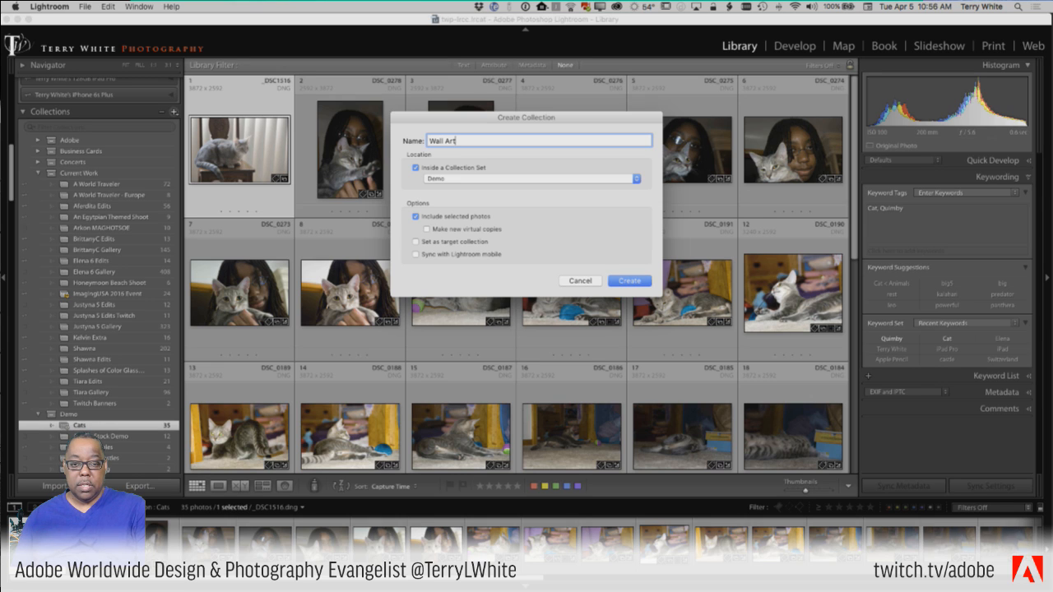
left_click(415, 217)
left_click(630, 280)
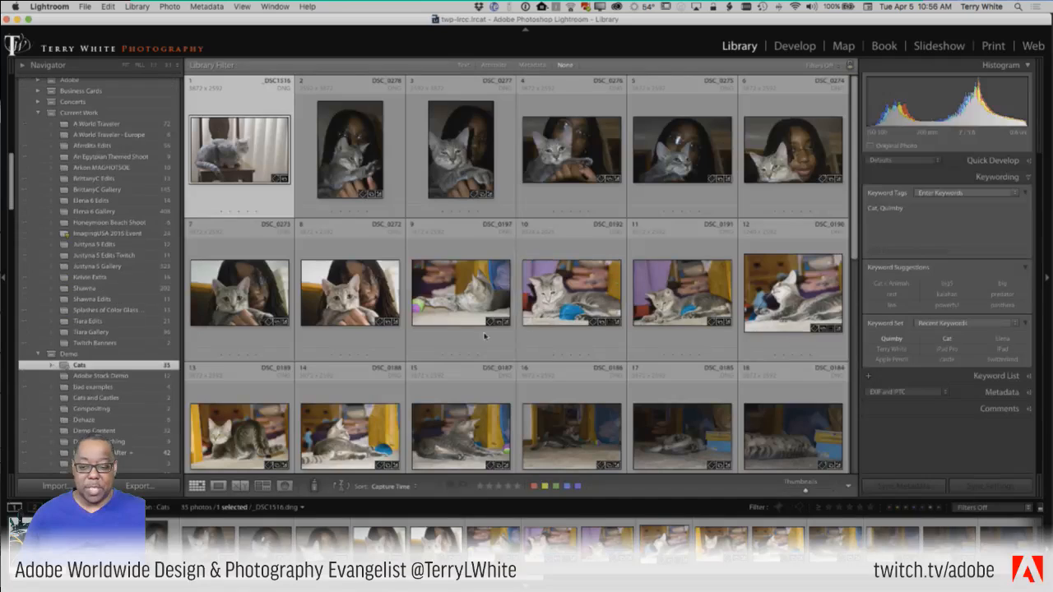
scroll(128, 416, "down", 5)
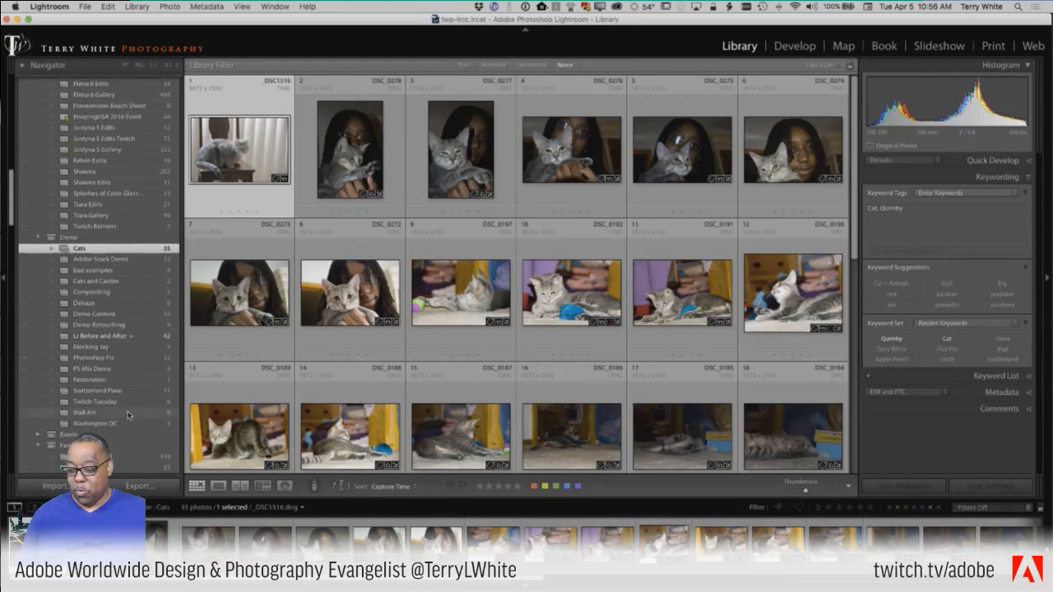
scroll(120, 412, "down", 1)
left_click(105, 400)
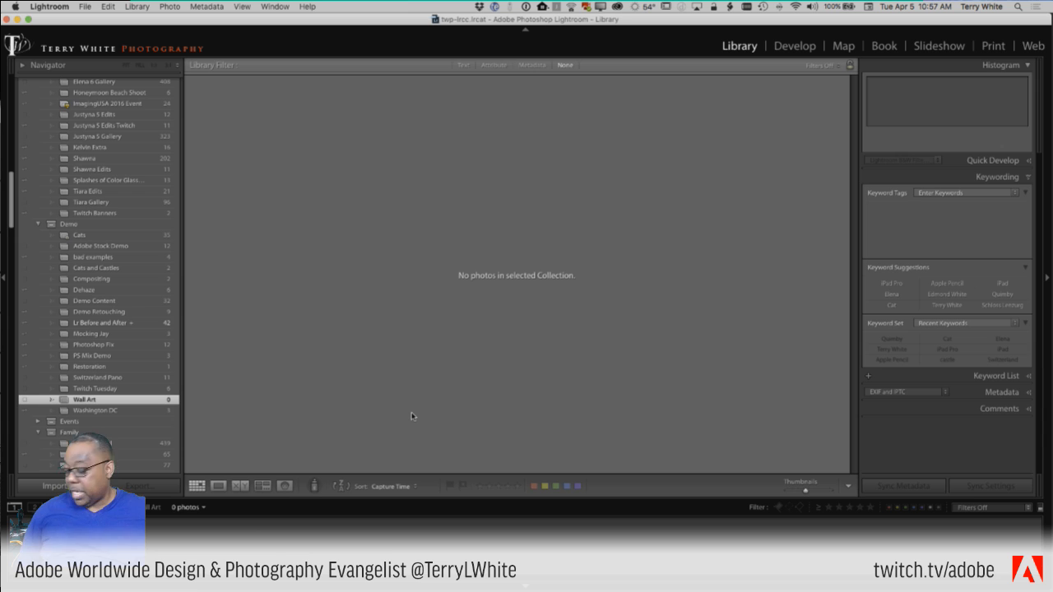
Step: Set up a tethered capture session named WallArt with start number 1
left_click(85, 10)
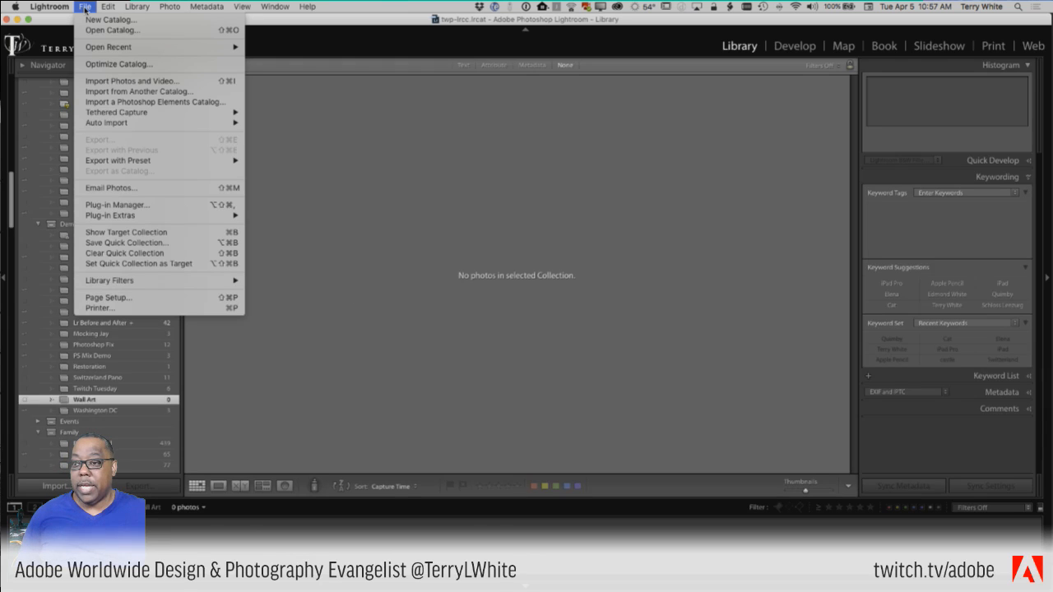
mouse_move(113, 113)
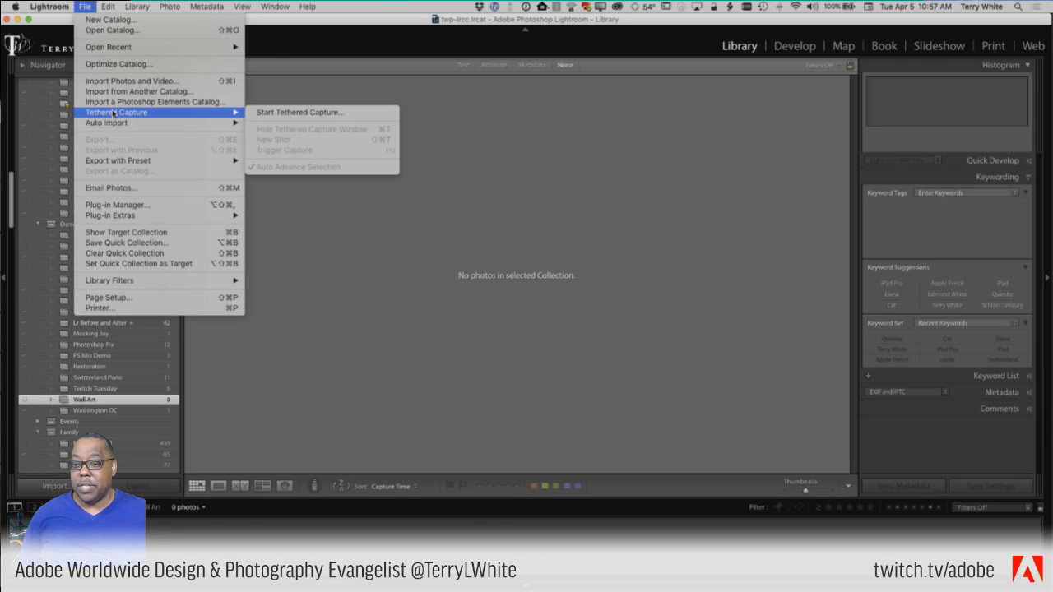
left_click(279, 113)
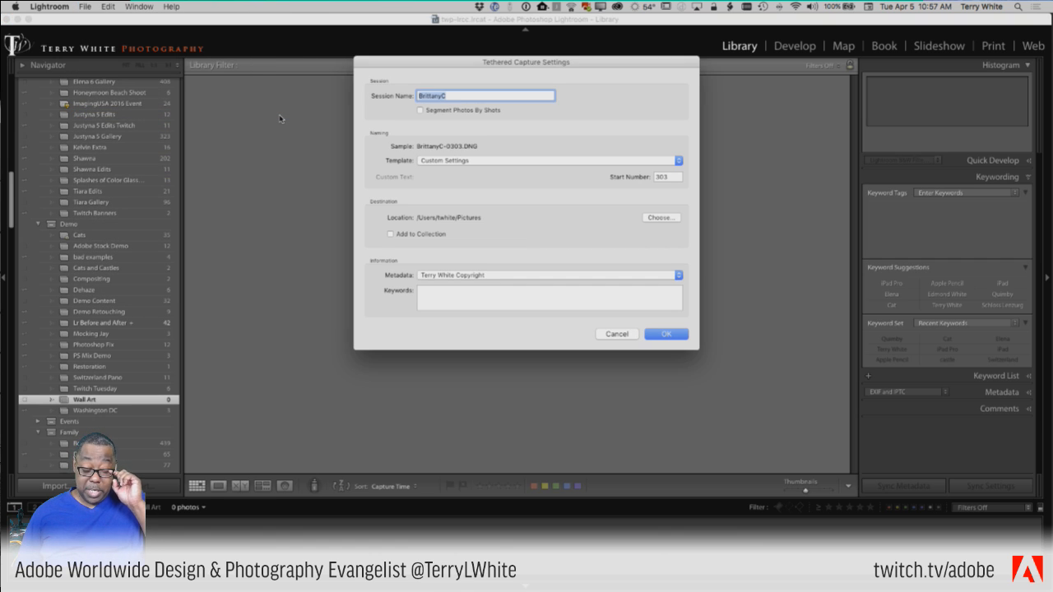
type("WallArt")
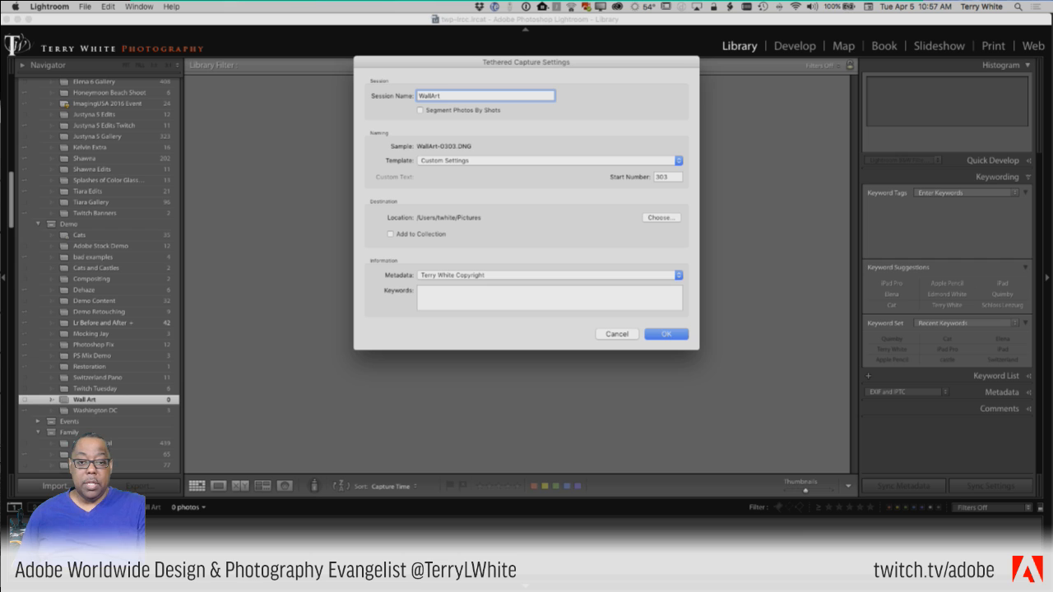
left_click(671, 177)
type("1")
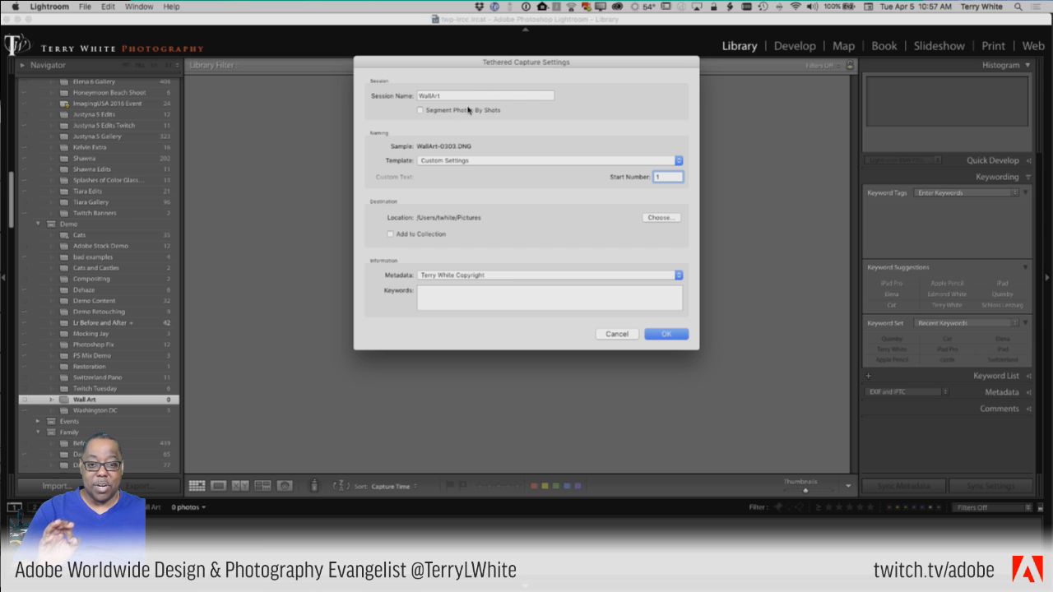
Step: Have the tethered shots added to the Wall Art collection in the Demo set, and start the capture session
left_click(408, 237)
left_click(409, 237)
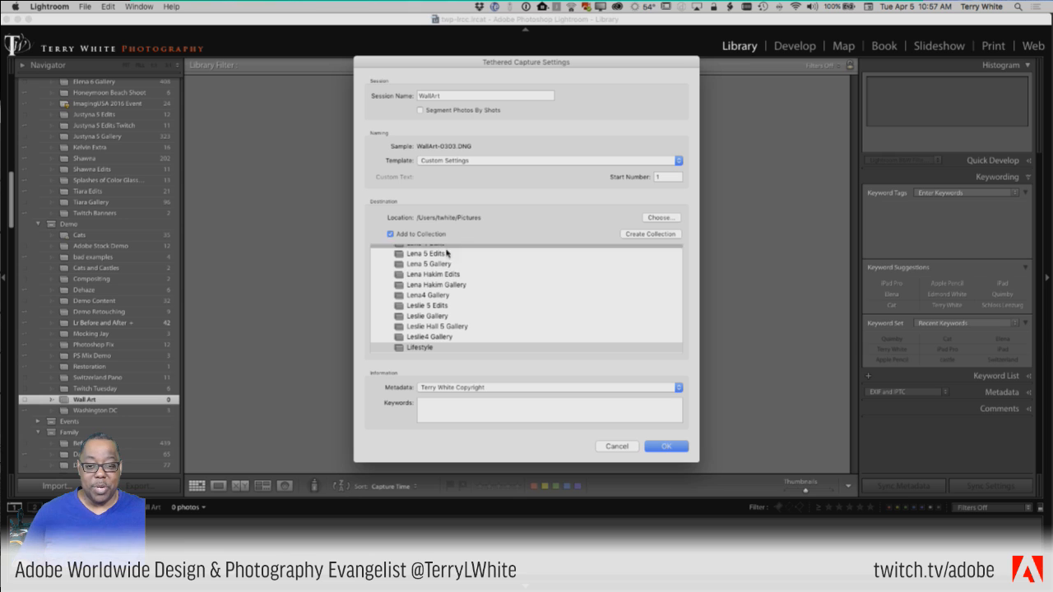
scroll(486, 294, "down", 5)
scroll(486, 294, "down", 15)
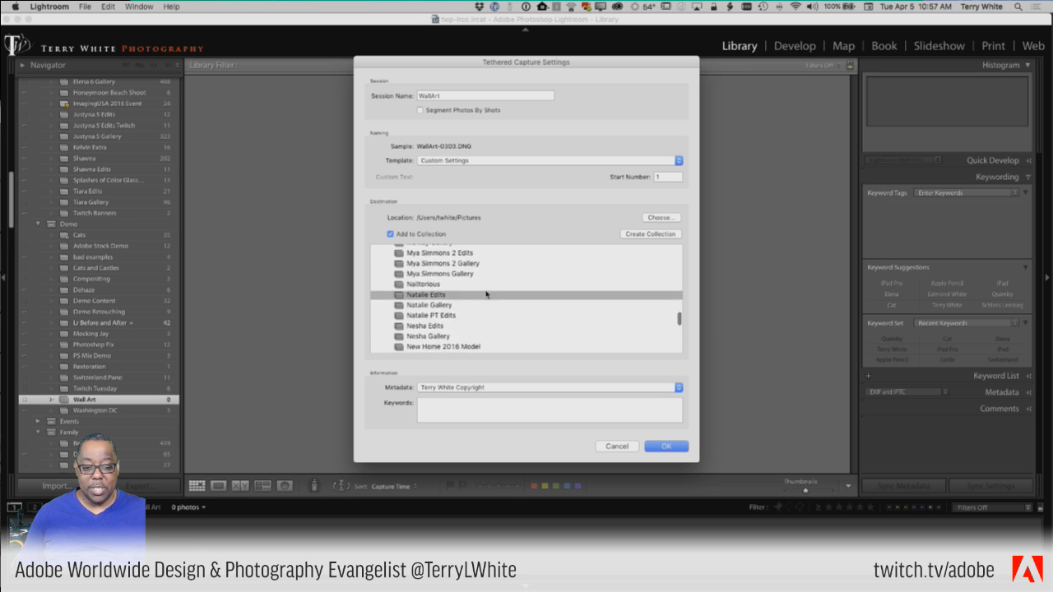
scroll(486, 294, "up", 3)
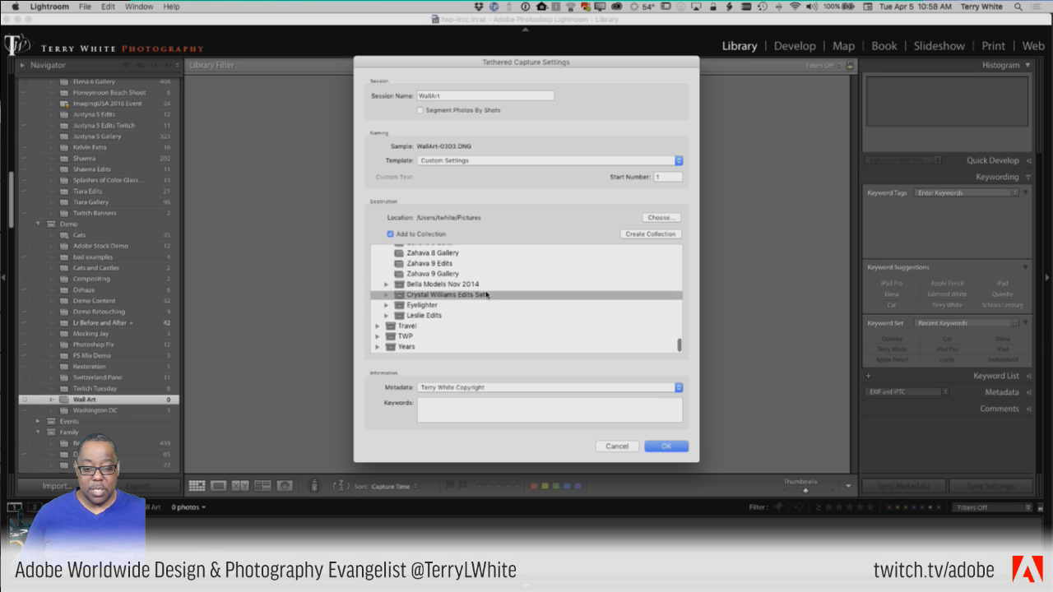
scroll(486, 294, "up", 15)
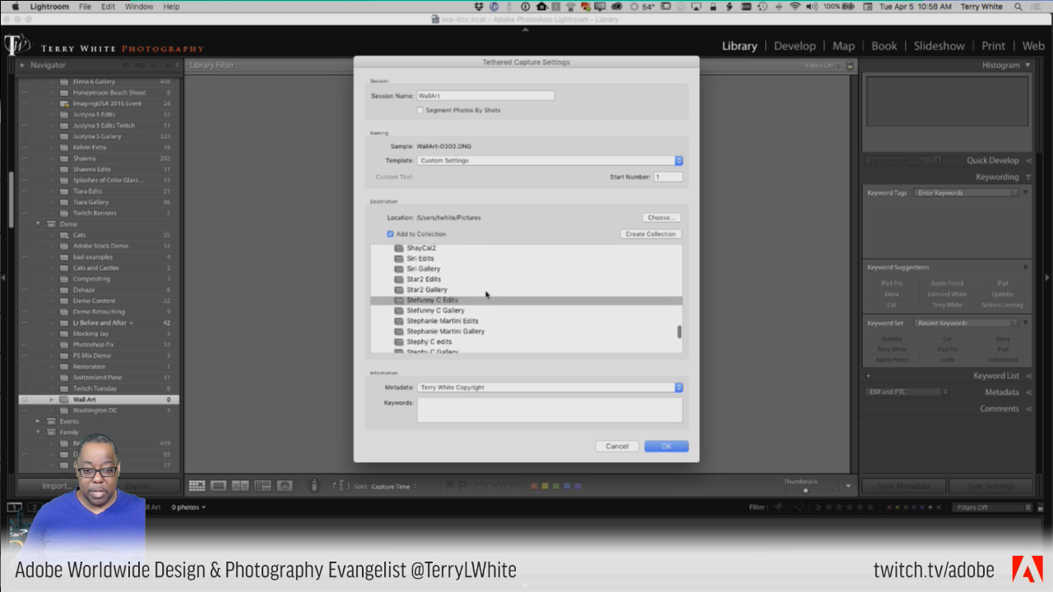
scroll(486, 294, "up", 10)
scroll(470, 303, "down", 3)
scroll(469, 305, "up", 3)
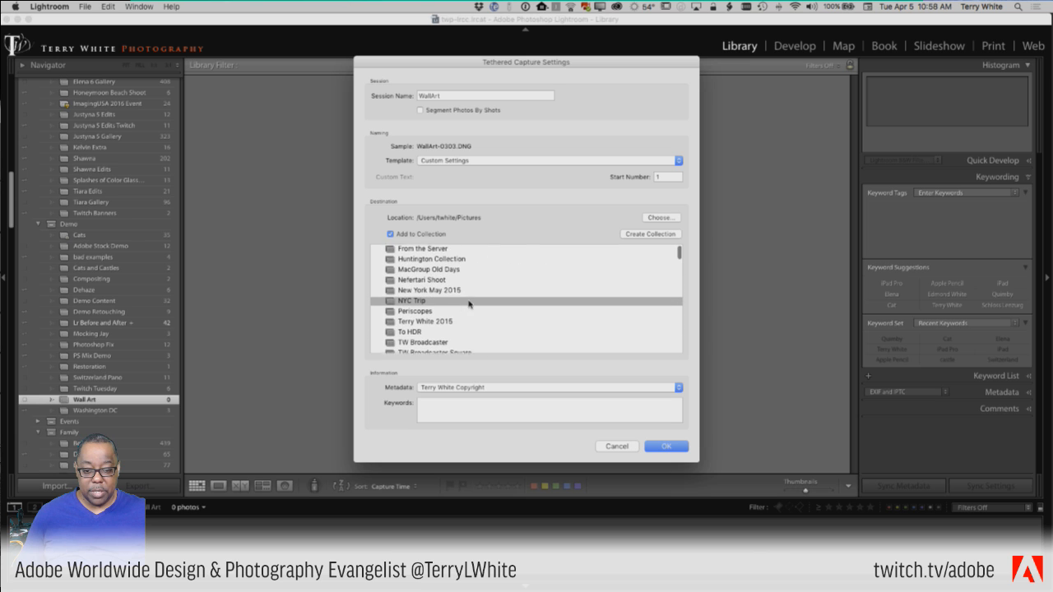
scroll(469, 304, "up", 1)
scroll(469, 304, "down", 8)
scroll(469, 302, "down", 3)
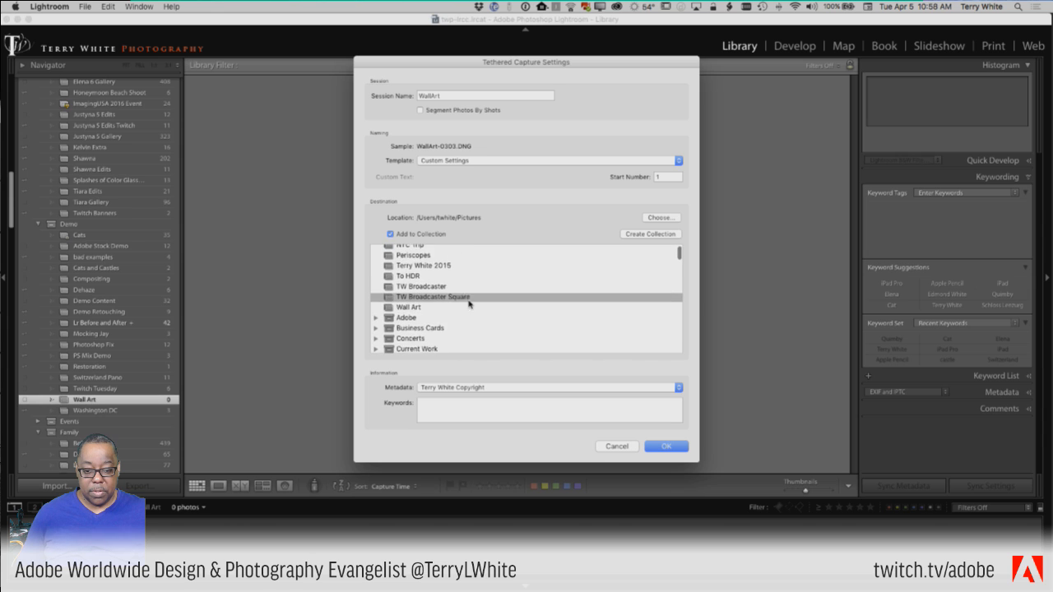
left_click(377, 321)
scroll(454, 313, "down", 8)
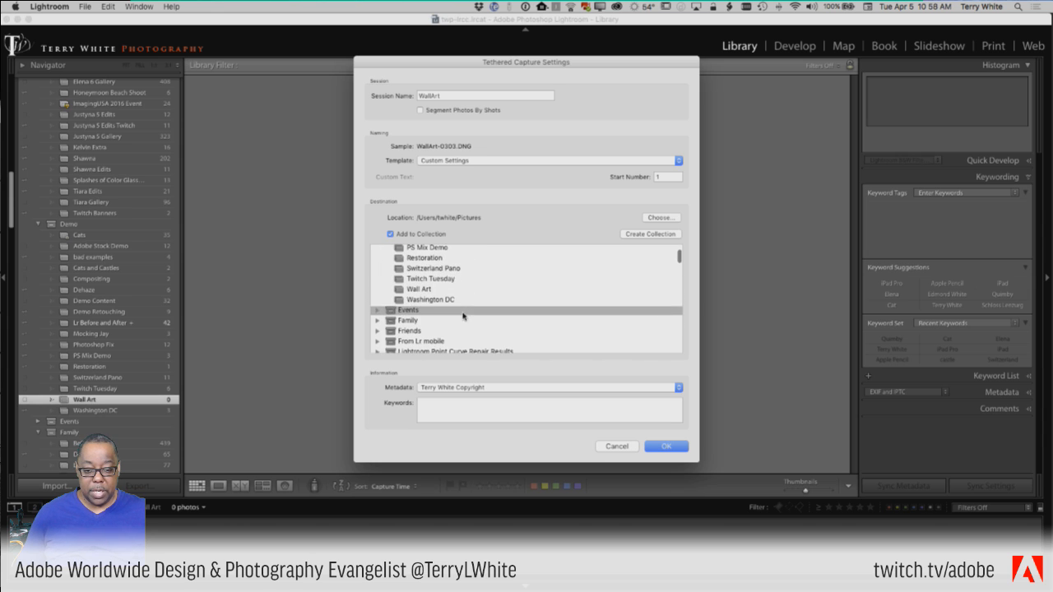
left_click(422, 289)
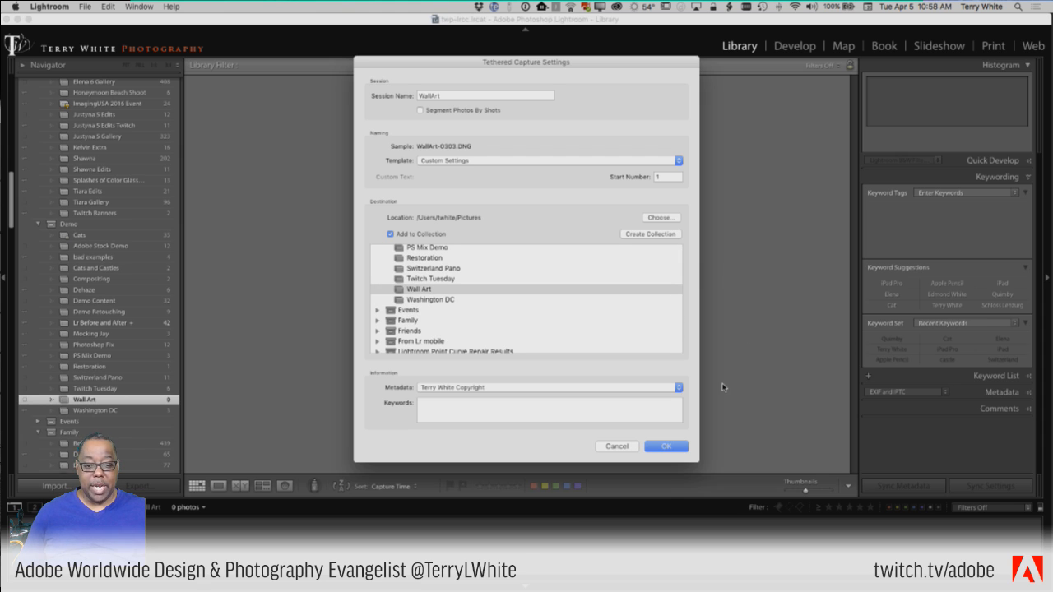
left_click(665, 450)
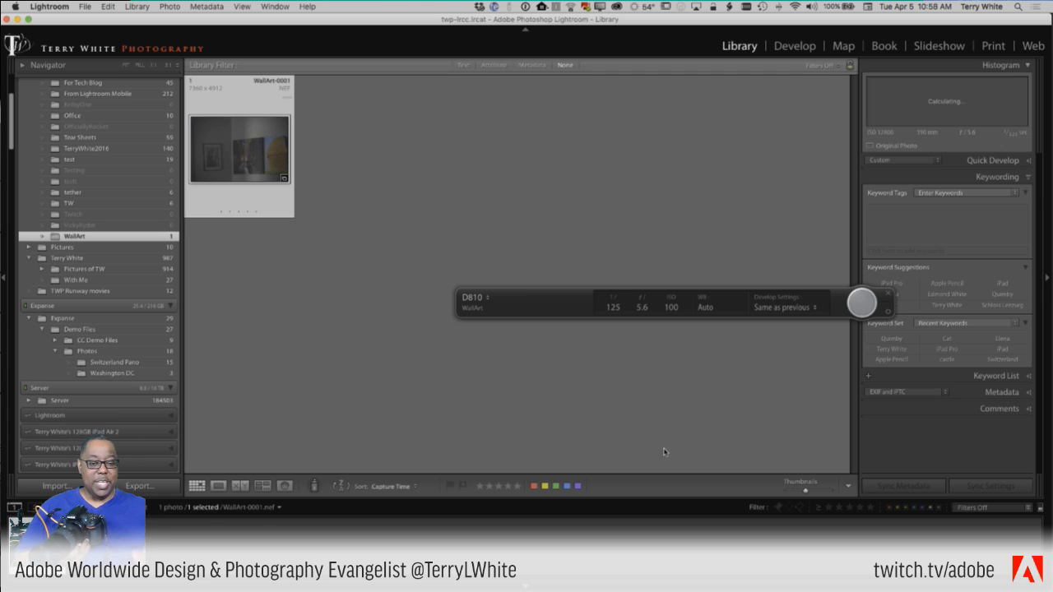
Step: Reposition the tethered capture window, and hide it and show it again over the captured photo
left_click_drag(574, 306, 498, 353)
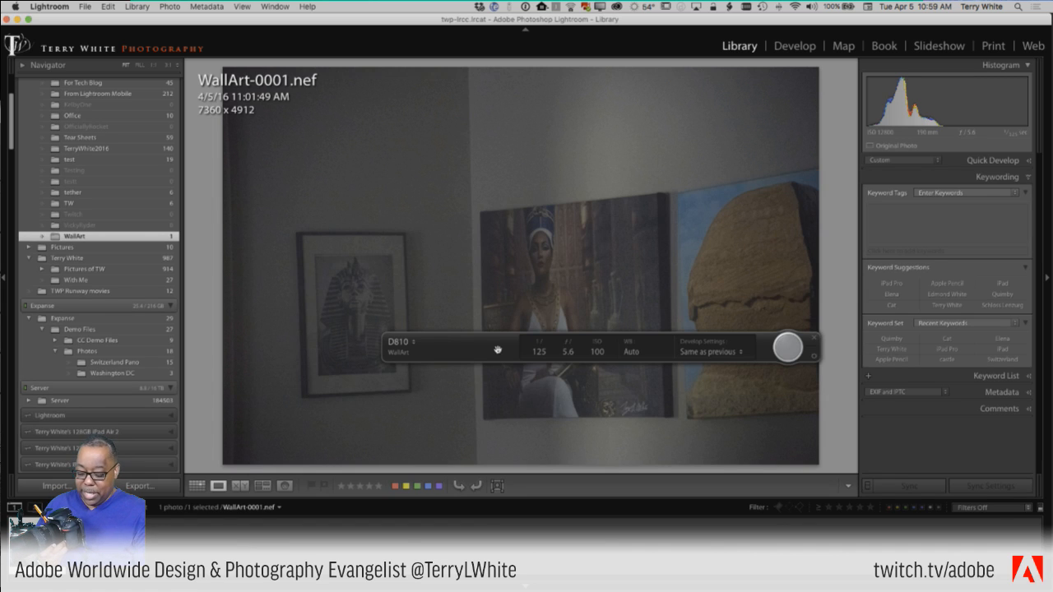
key("super+t")
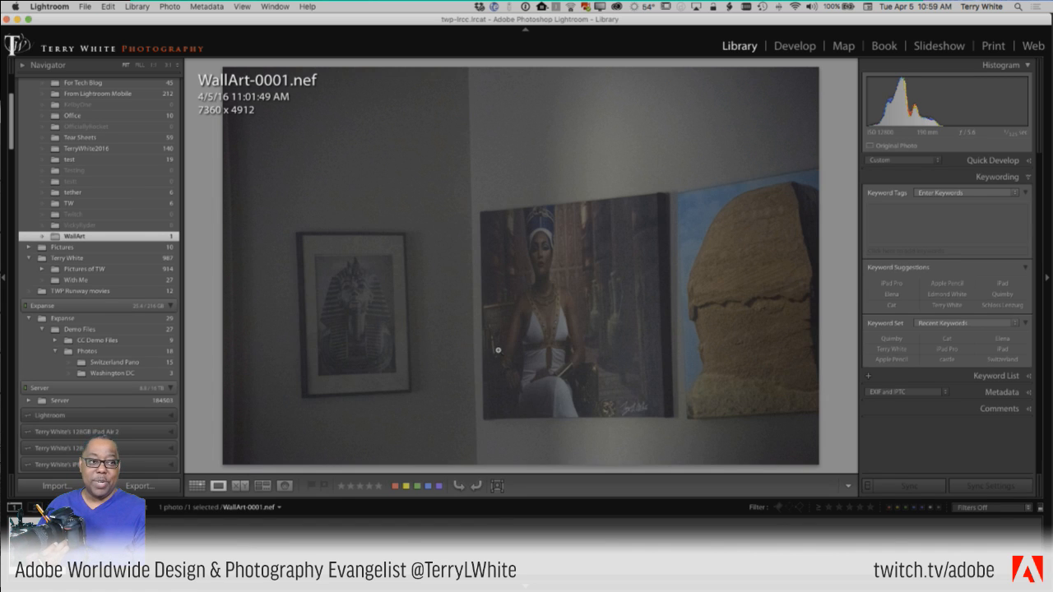
key("super+t")
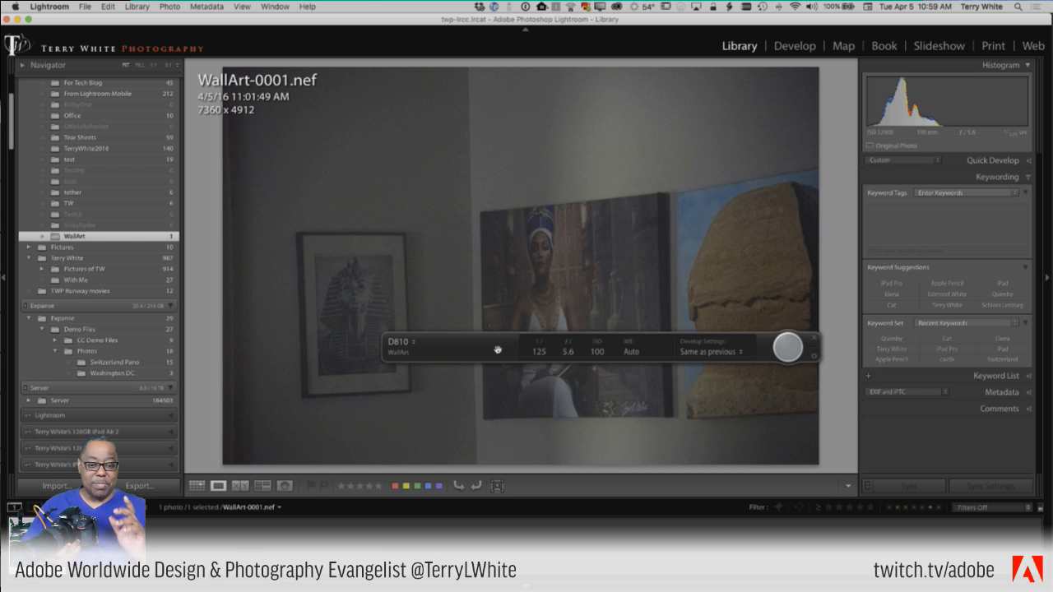
Step: View the captured wall art photo full screen, return to the Library, and close the tethered capture window
key("f")
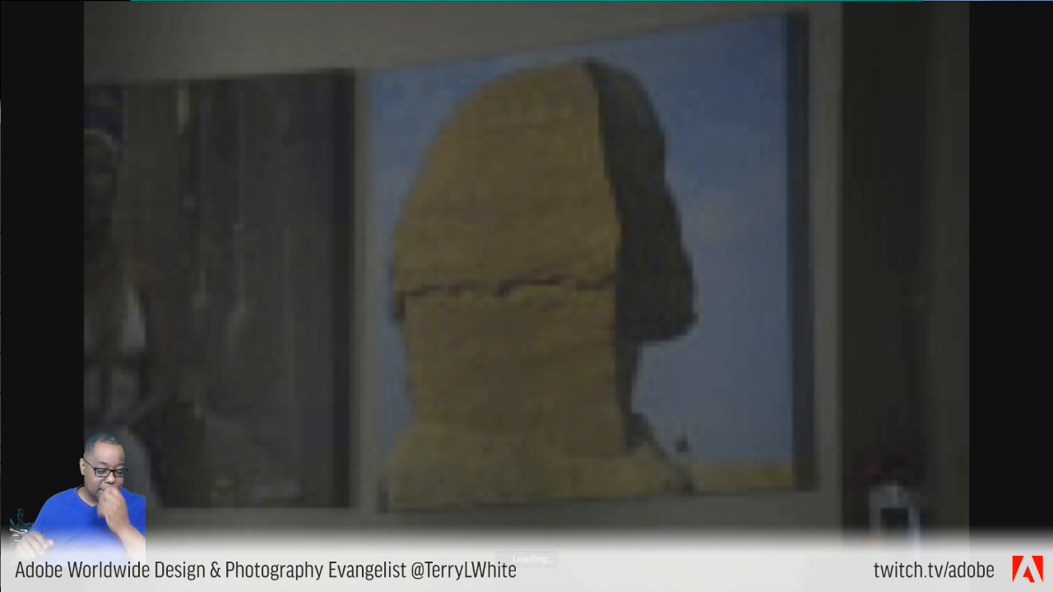
key("Escape")
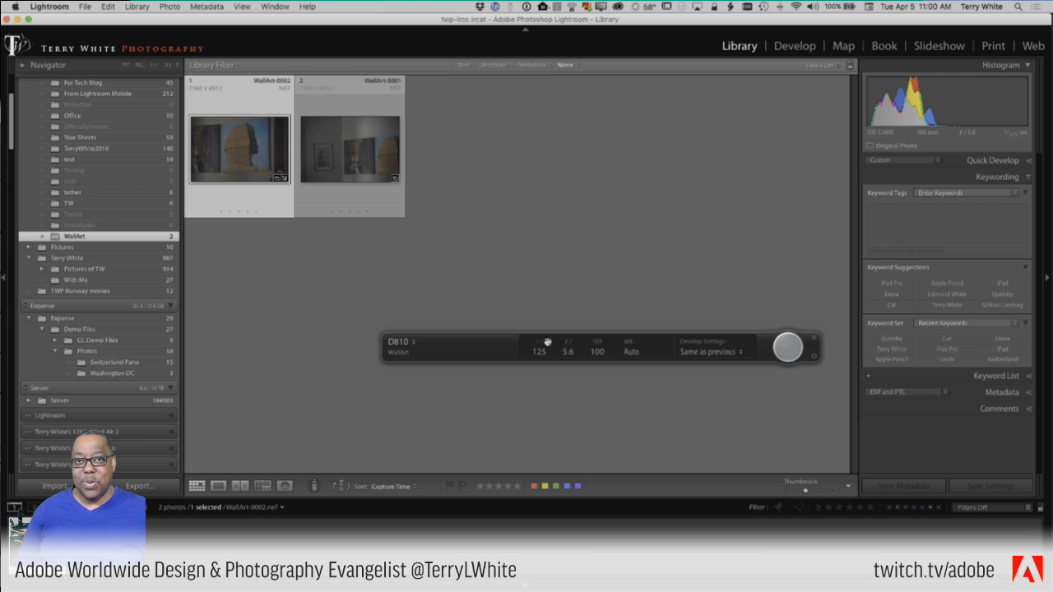
left_click(812, 341)
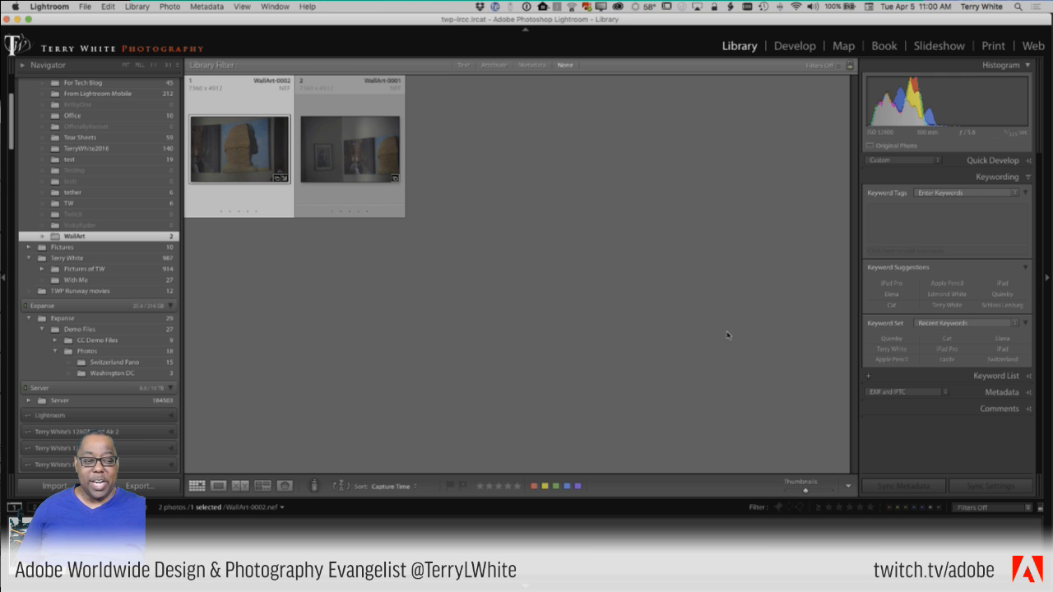